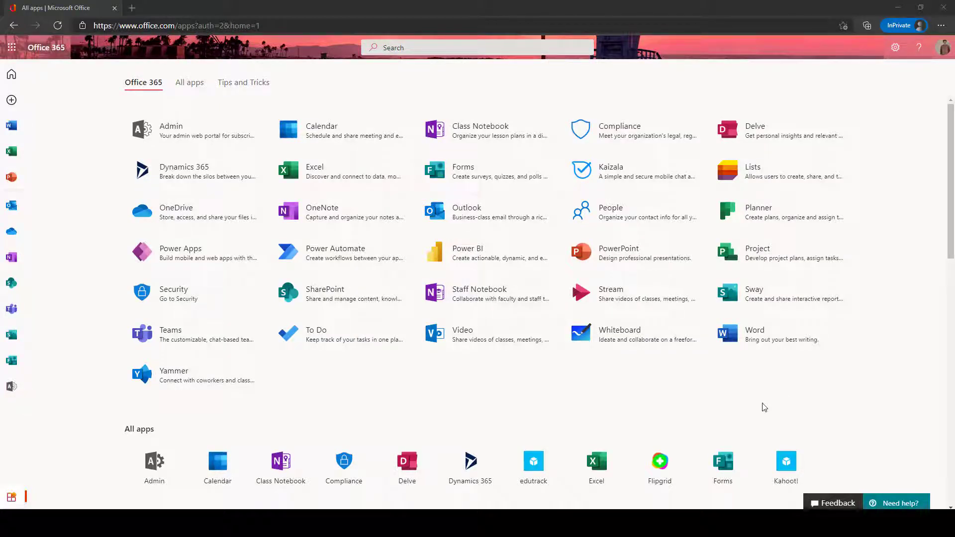
# - Open Sway from the Office 365 apps and create a new blank Sway from the full template gallery
pyautogui.click(765, 305)
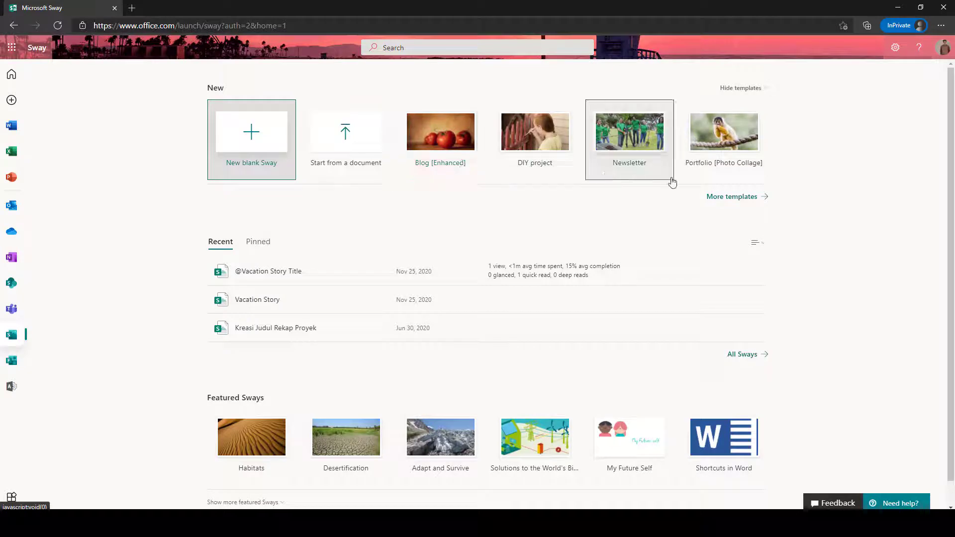
pyautogui.click(731, 197)
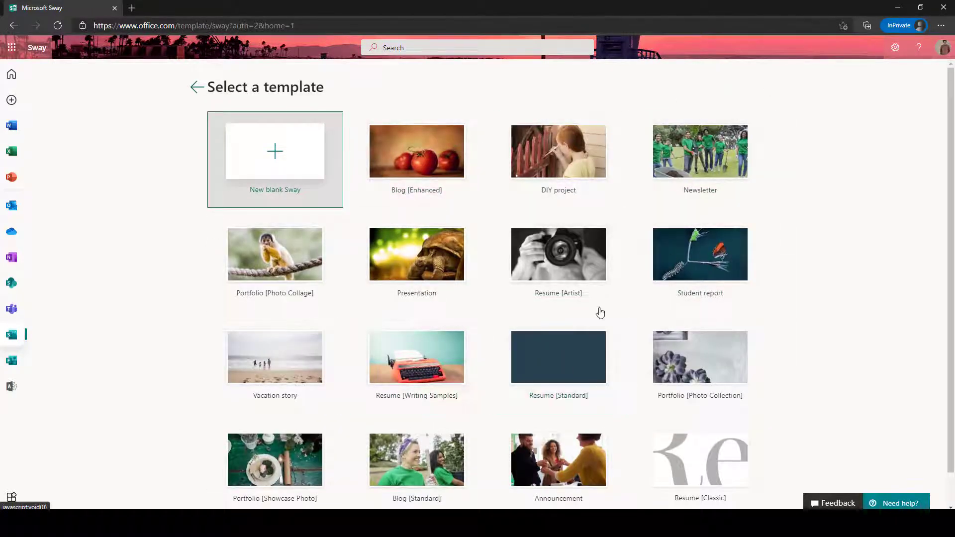
pyautogui.scroll(-1, 616, 342)
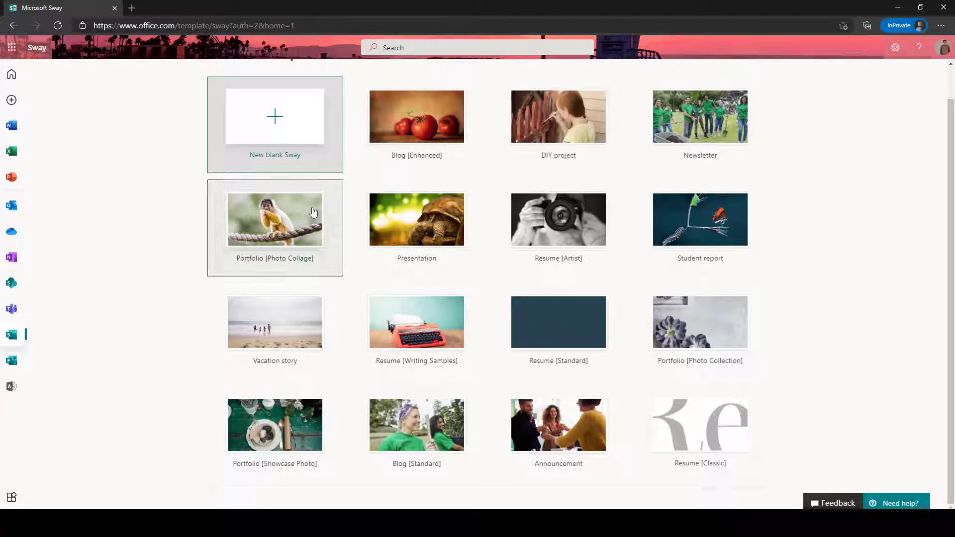
pyautogui.click(301, 137)
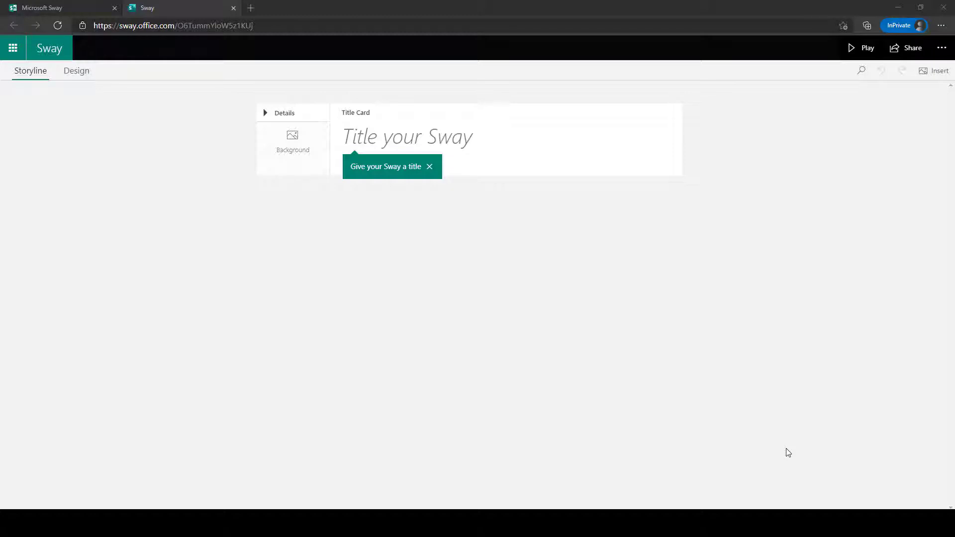
# - View the empty Sway's Design view and return to its Storyline
pyautogui.hotkey('ctrl', '+')
pyautogui.hotkey('ctrl', '+')
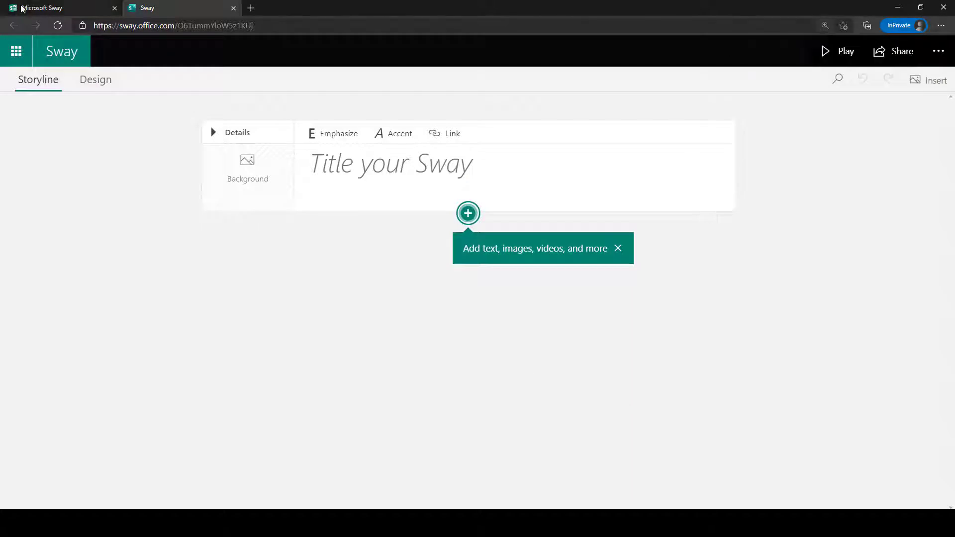
pyautogui.click(44, 84)
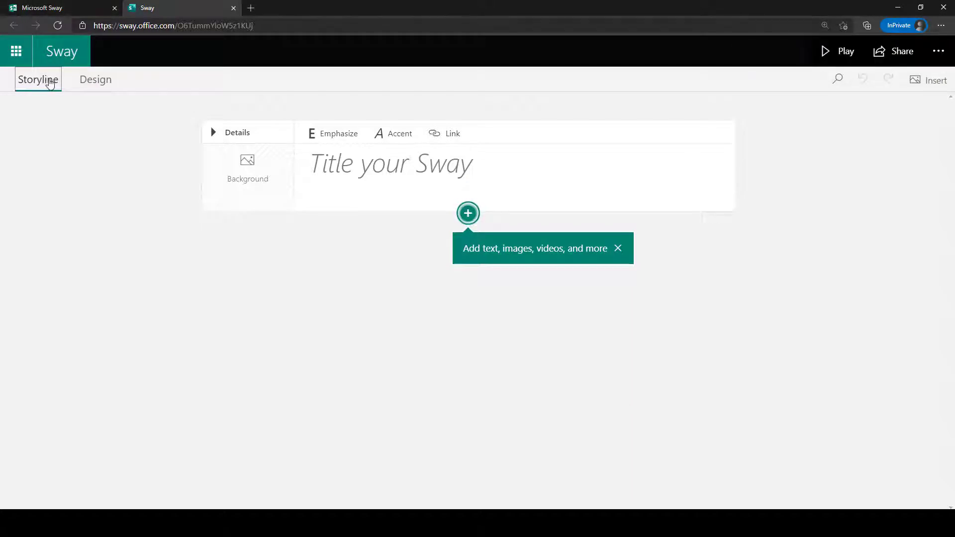
pyautogui.click(84, 82)
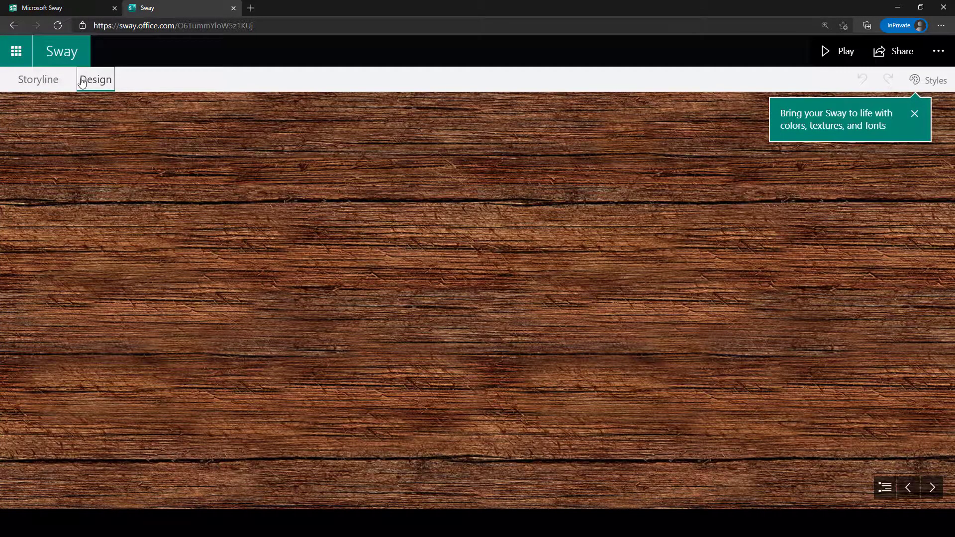
pyautogui.click(54, 82)
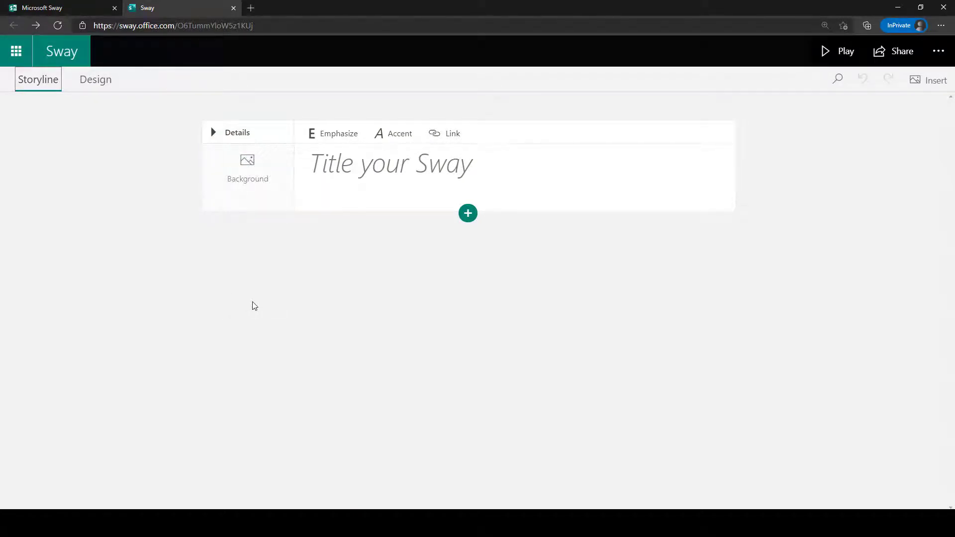
# - Title the Sway "Penanaman Pohon oleh Kementerian PUPR" on the title card
pyautogui.click(343, 151)
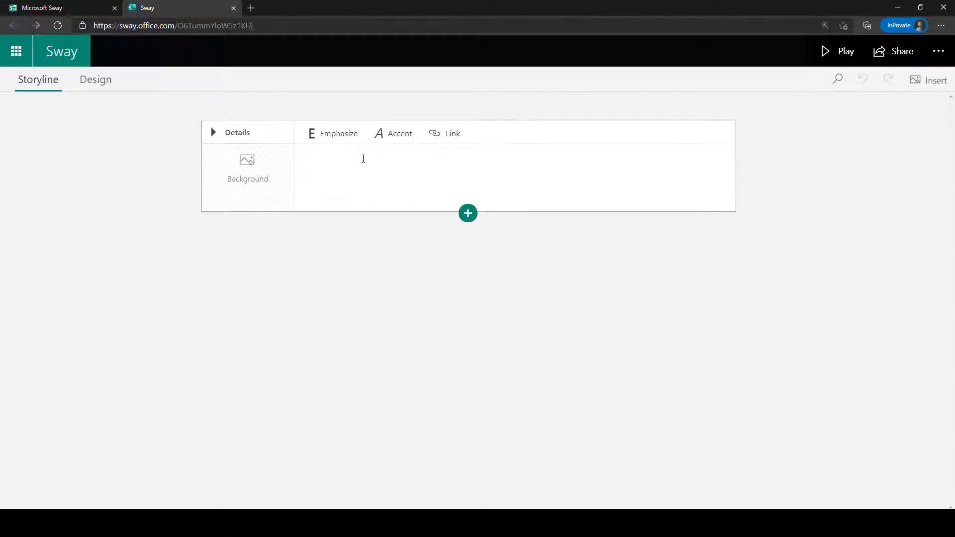
pyautogui.write('Penanaman Pohon oleh Kementerian A')
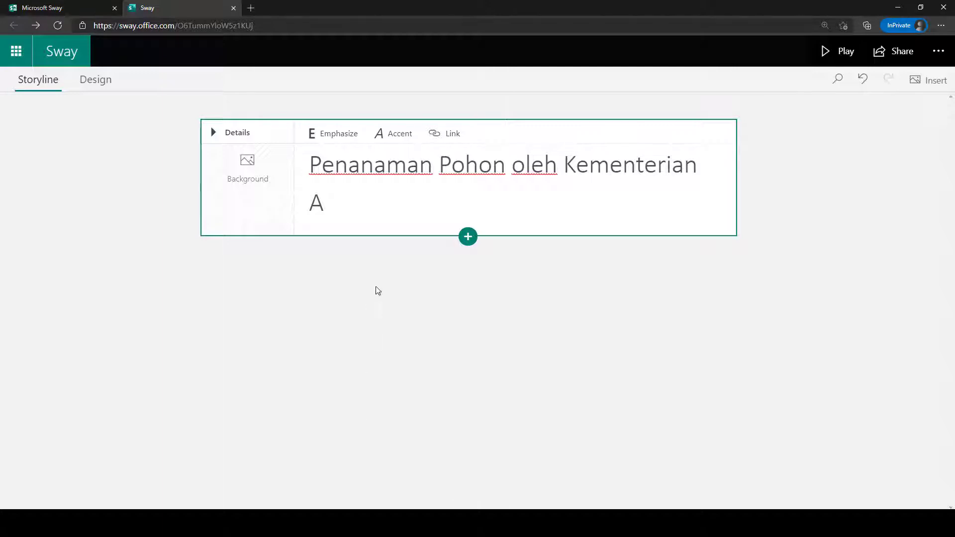
pyautogui.click(385, 215)
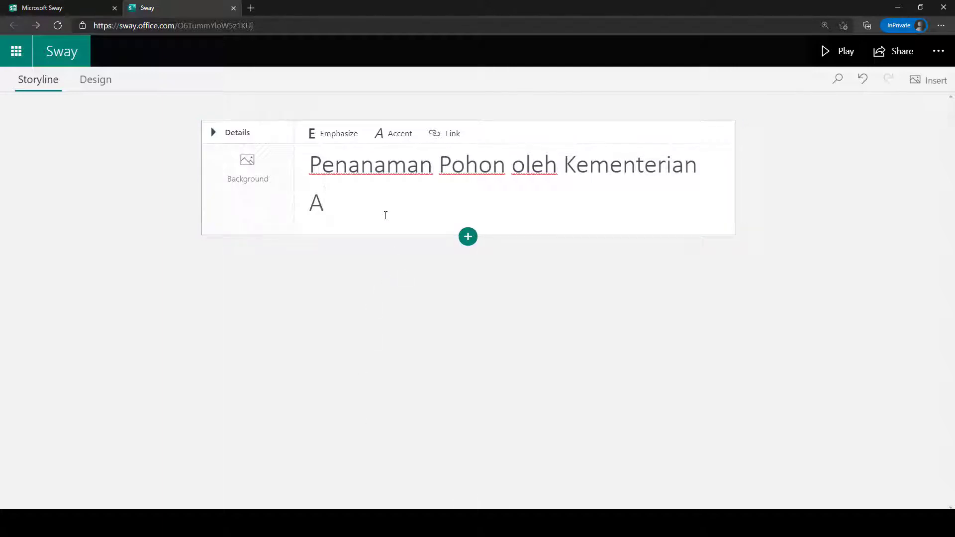
pyautogui.hotkey('ctrl', 'a')
pyautogui.click(314, 162)
pyautogui.moveTo(362, 184); pyautogui.dragTo(312, 162)
pyautogui.click(333, 178)
pyautogui.click(358, 202)
pyautogui.press('BackSpace')
pyautogui.write('PUPR')
# - Upload the tree-planting photo starting with "jaga-kualitas-lingkungan-kementerian-pupr" from the device's Pictures folder as the title card's background
pyautogui.click(239, 174)
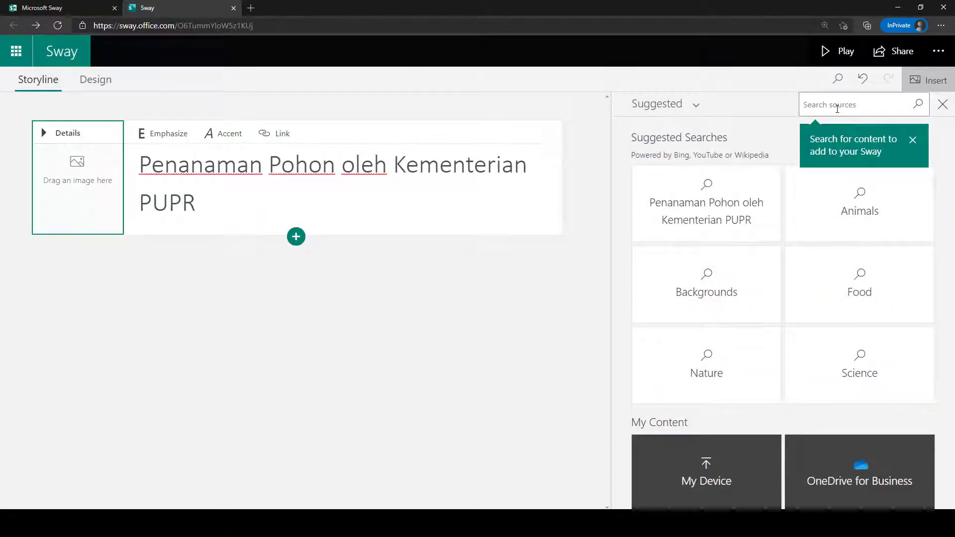
pyautogui.click(691, 115)
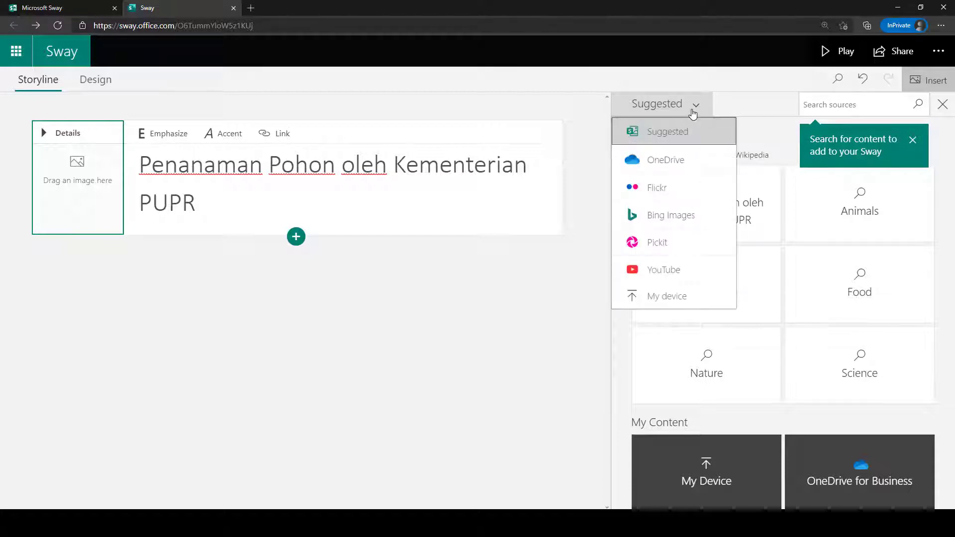
pyautogui.click(677, 298)
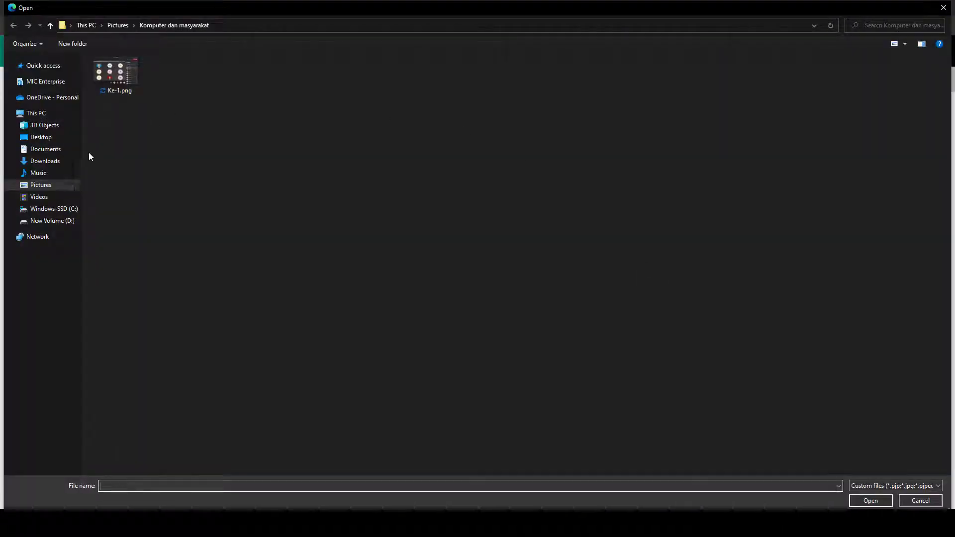
pyautogui.click(41, 186)
pyautogui.click(611, 110)
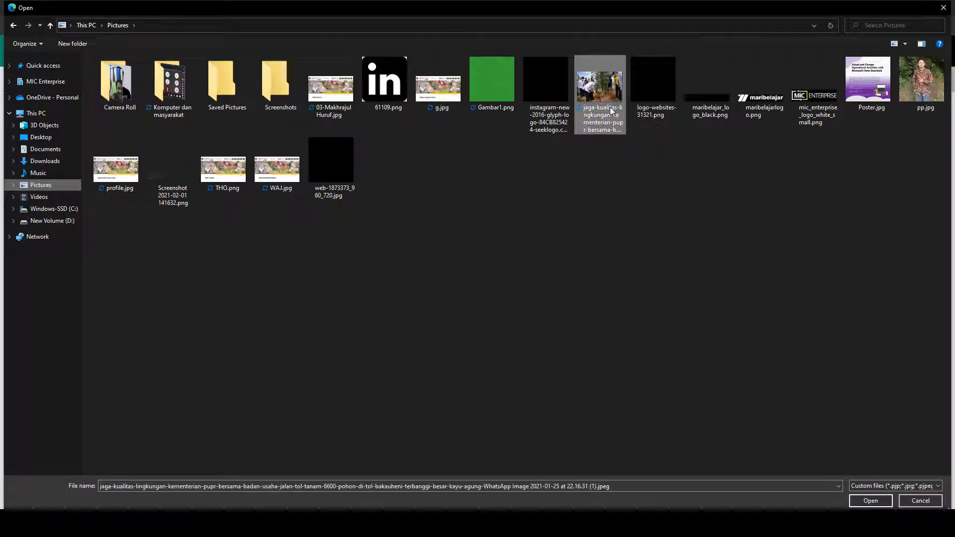
pyautogui.click(870, 501)
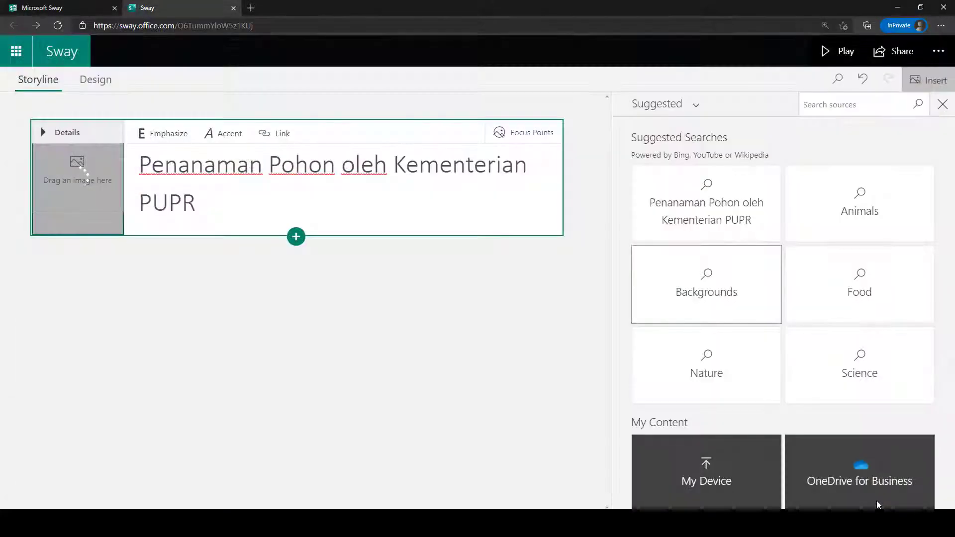
pyautogui.click(942, 105)
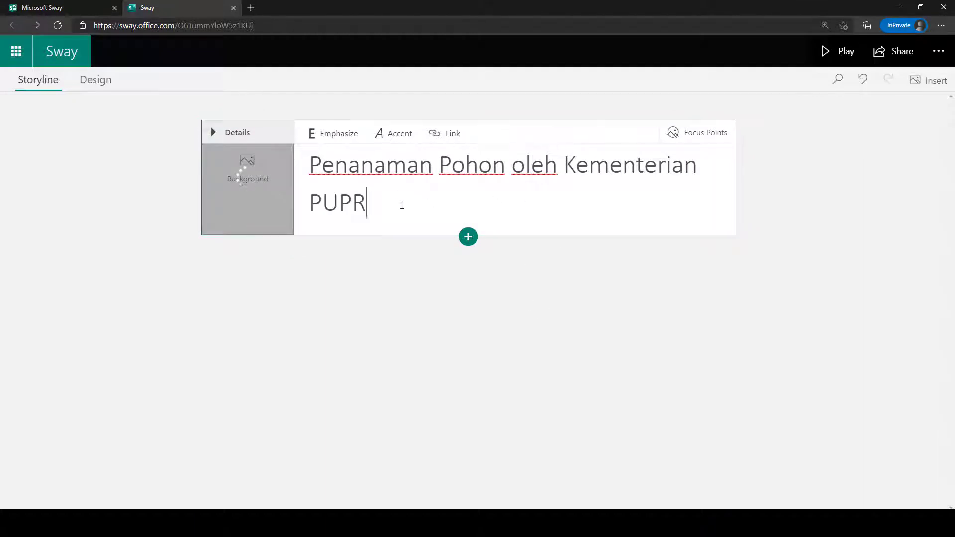
# - Apply Emphasize and Accent formatting to the whole title text
pyautogui.moveTo(401, 204); pyautogui.dragTo(322, 147)
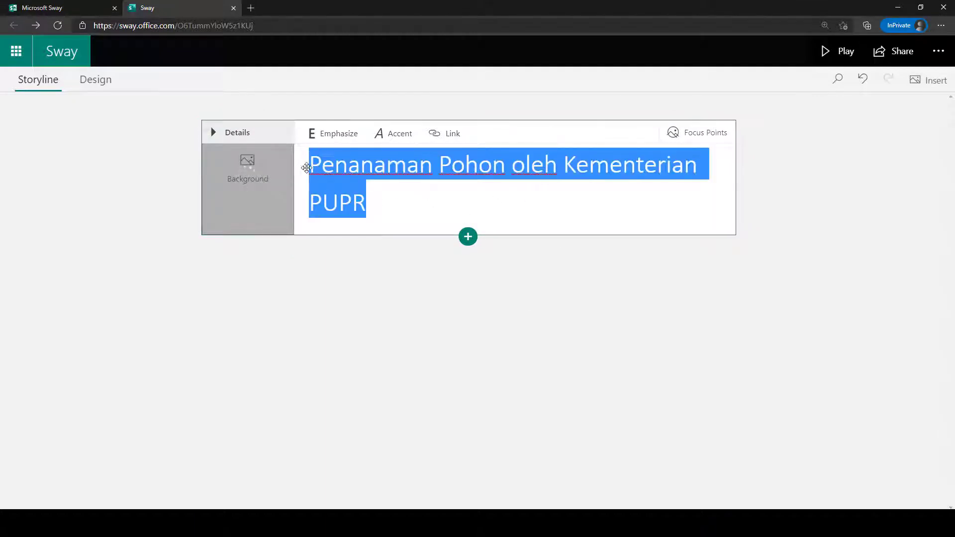
pyautogui.click(333, 135)
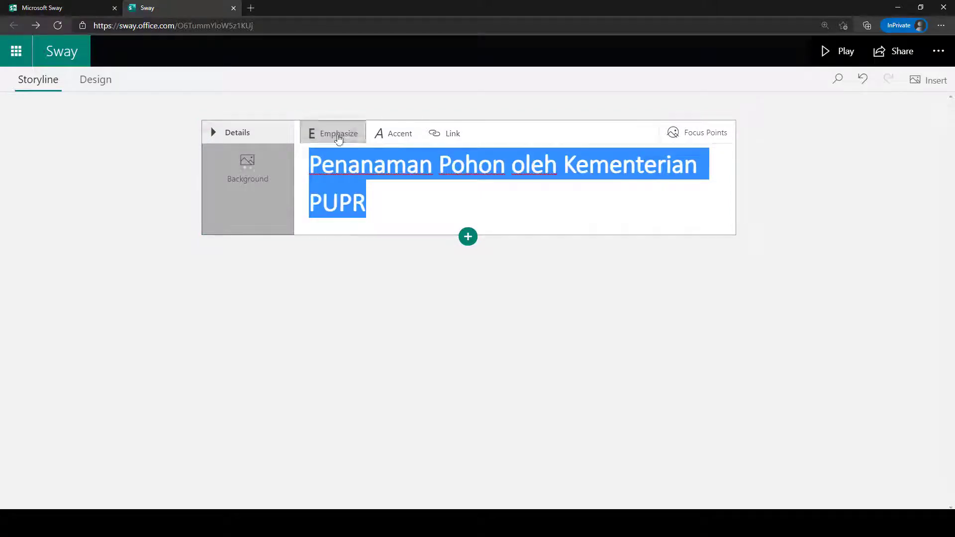
pyautogui.click(406, 136)
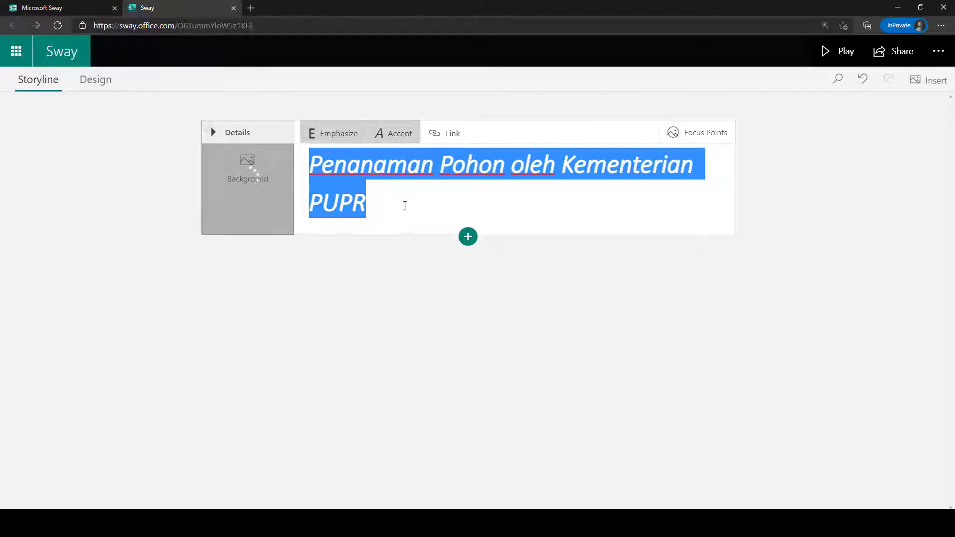
pyautogui.moveTo(404, 203); pyautogui.dragTo(309, 161)
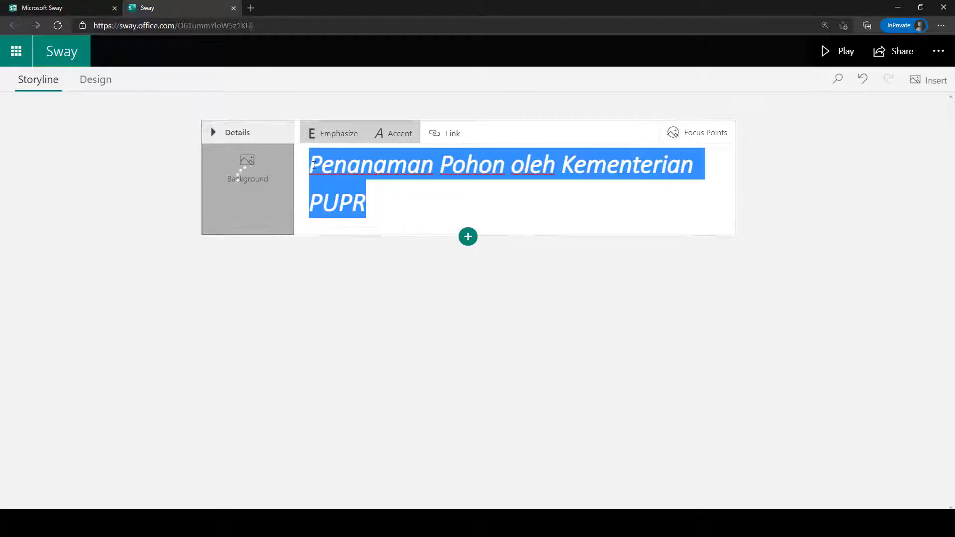
pyautogui.click(352, 142)
pyautogui.click(406, 204)
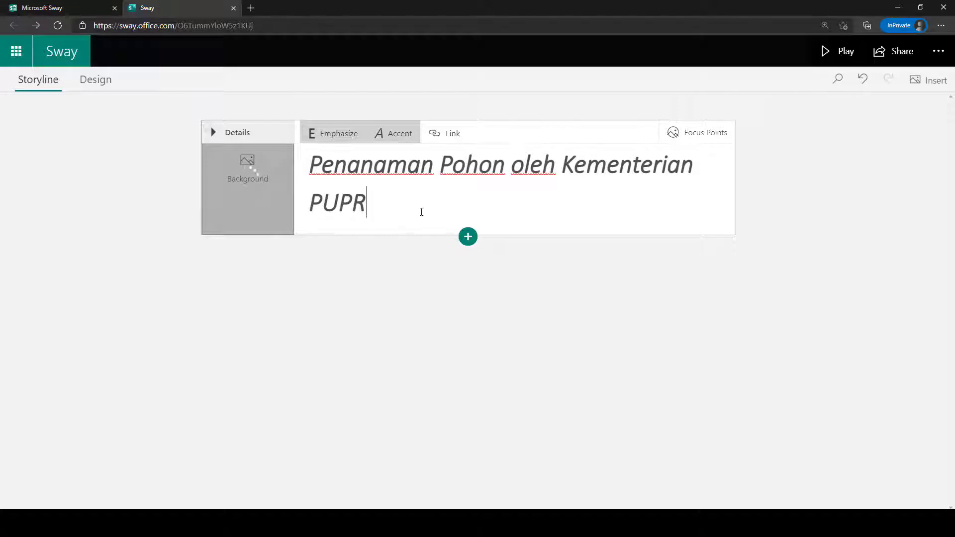
# - Look through the Text, Media and Group card types that can be added below the title card
pyautogui.click(470, 239)
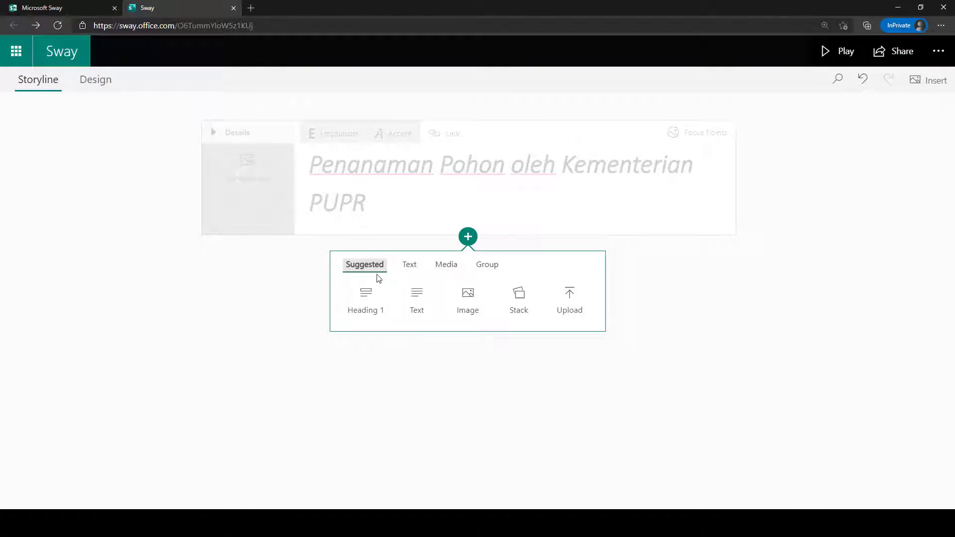
pyautogui.click(412, 268)
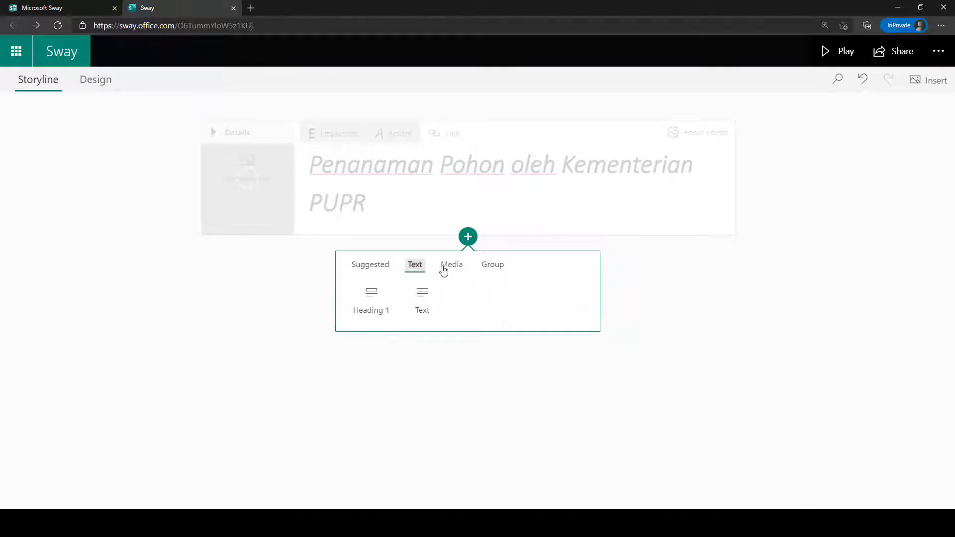
pyautogui.click(444, 267)
pyautogui.click(487, 267)
pyautogui.click(413, 267)
pyautogui.click(444, 267)
pyautogui.click(479, 268)
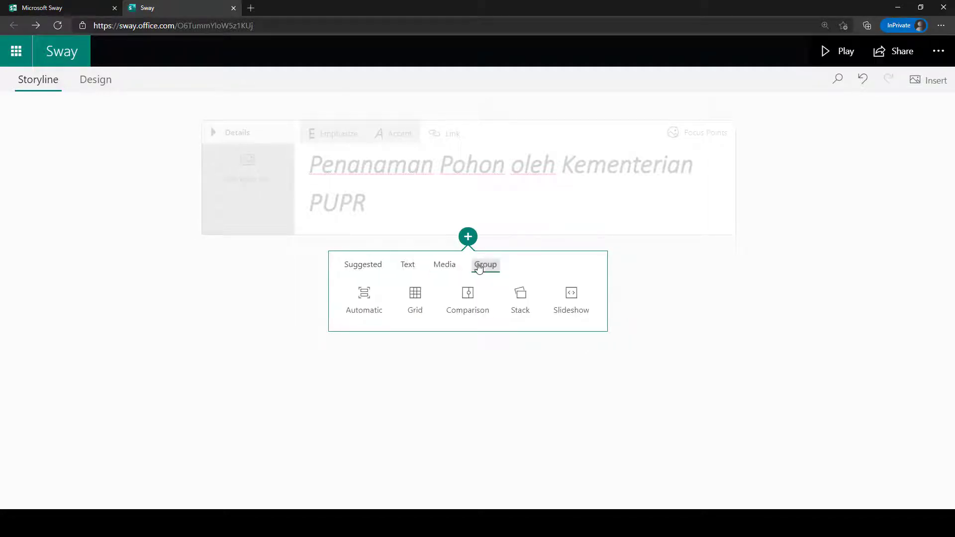
# - Insert a Heading 1 card below the title card and enter "Permasalahan" as its emphasized heading
pyautogui.click(411, 270)
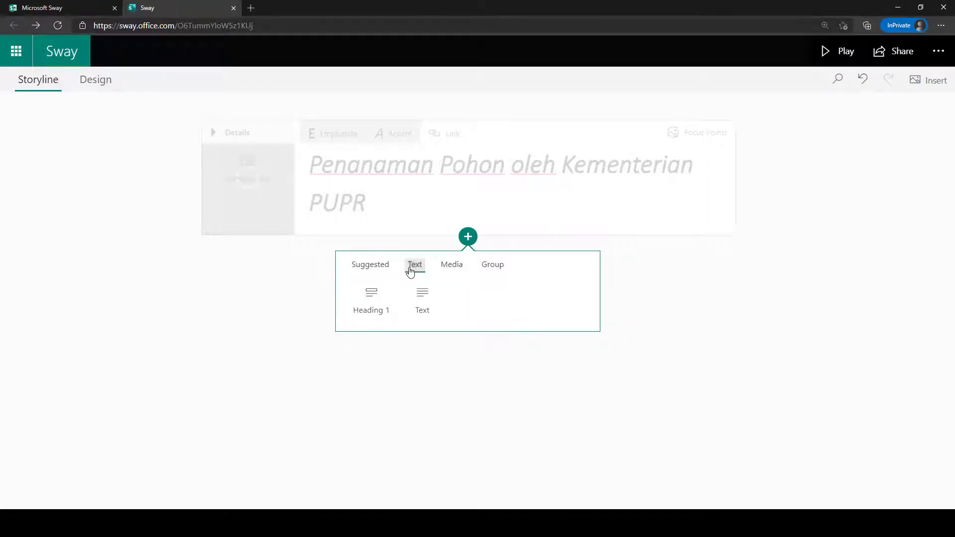
pyautogui.click(390, 304)
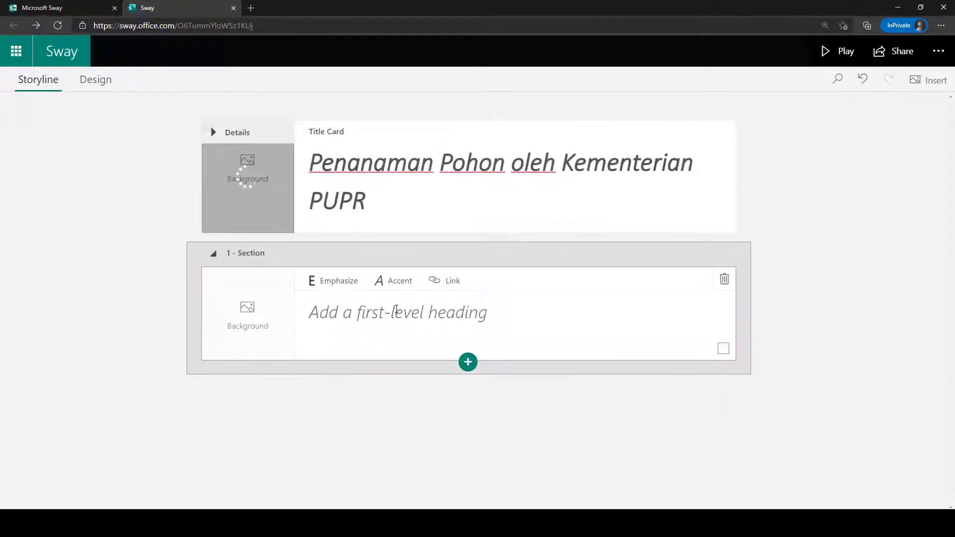
pyautogui.click(395, 311)
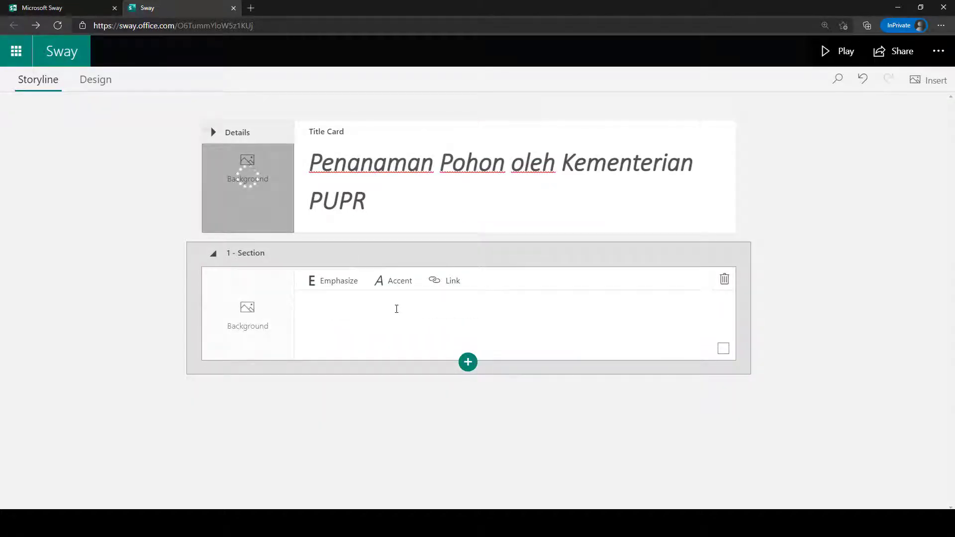
pyautogui.write('Permasalahan')
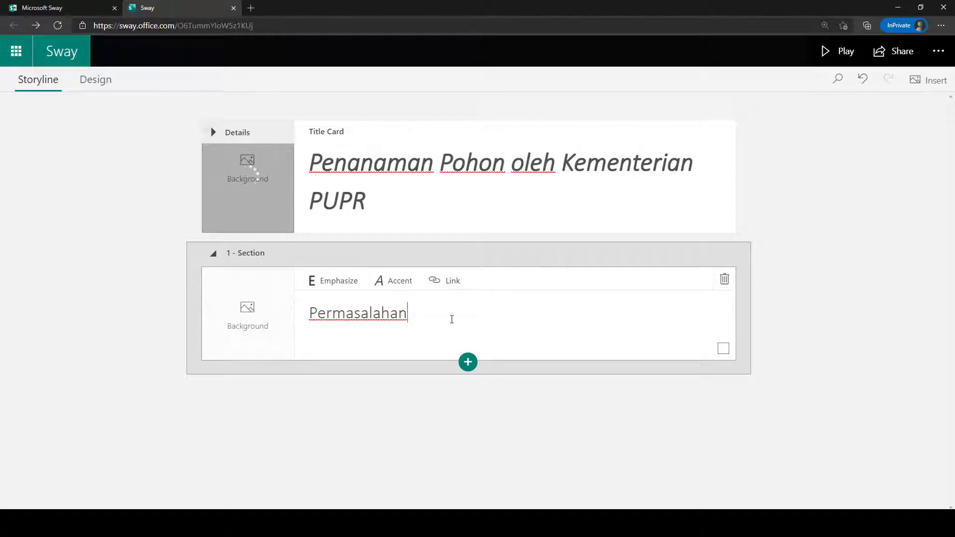
pyautogui.moveTo(451, 319); pyautogui.dragTo(306, 313)
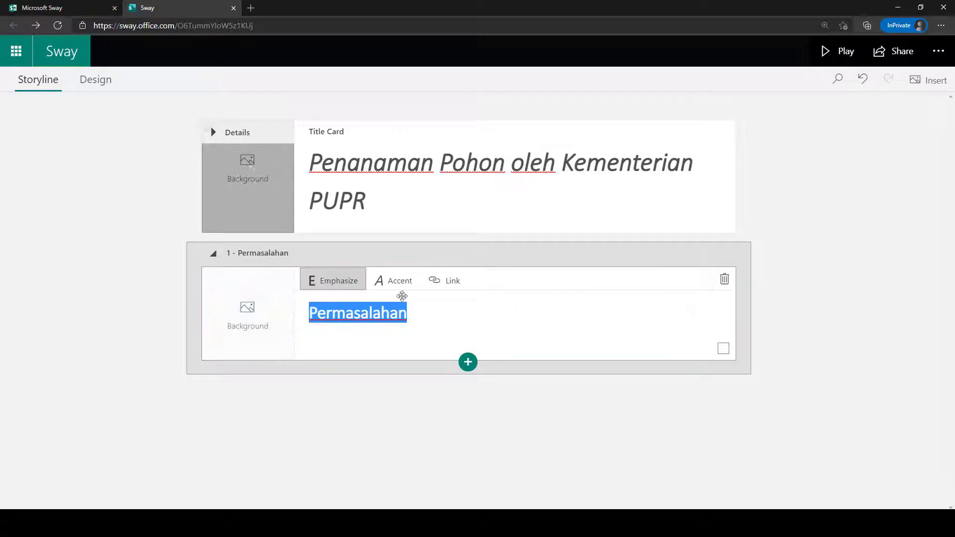
# - Search the suggested sources for "Pohon" and add the 1024 x 681 mangrove image as the Permasalahan heading's background
pyautogui.click(252, 313)
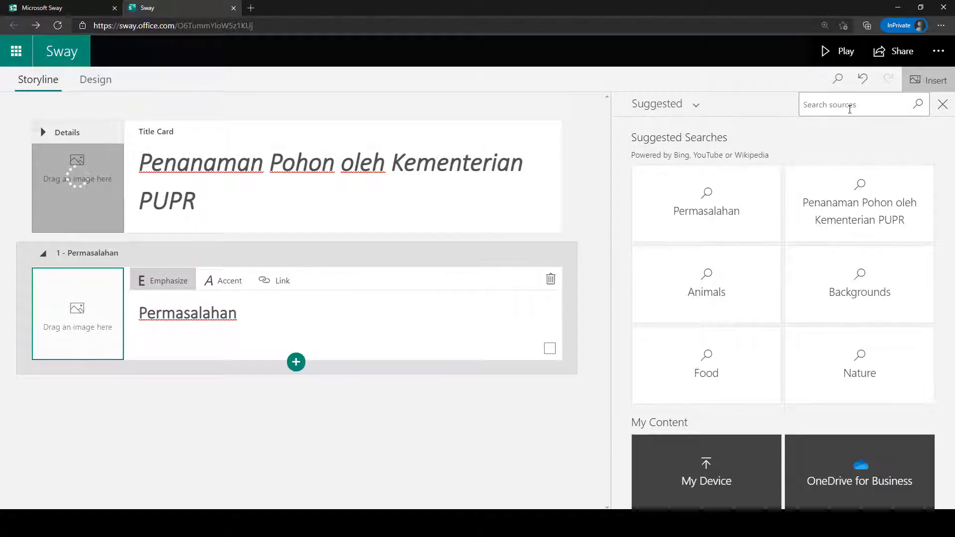
pyautogui.click(850, 109)
pyautogui.write('Pohon')
pyautogui.press('Return')
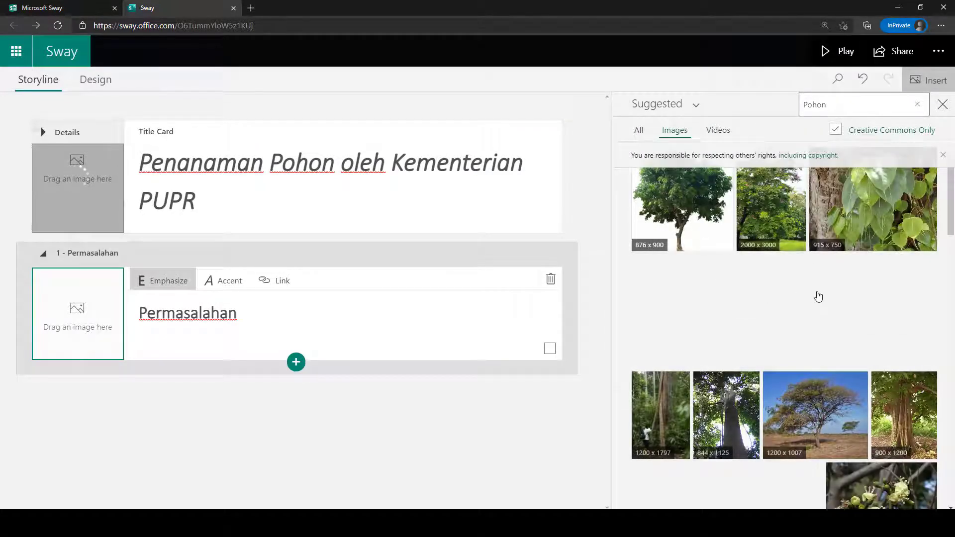
pyautogui.scroll(-5, 818, 297)
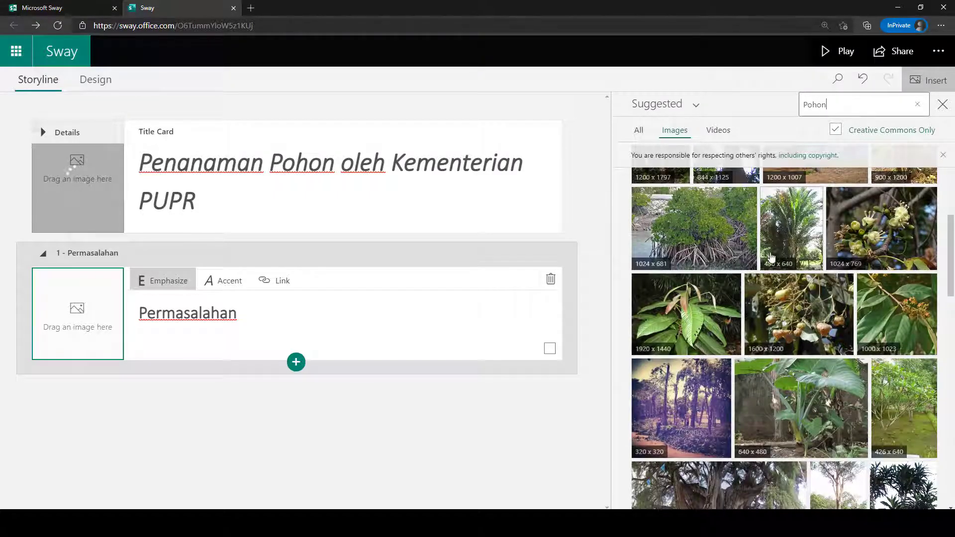
pyautogui.click(730, 254)
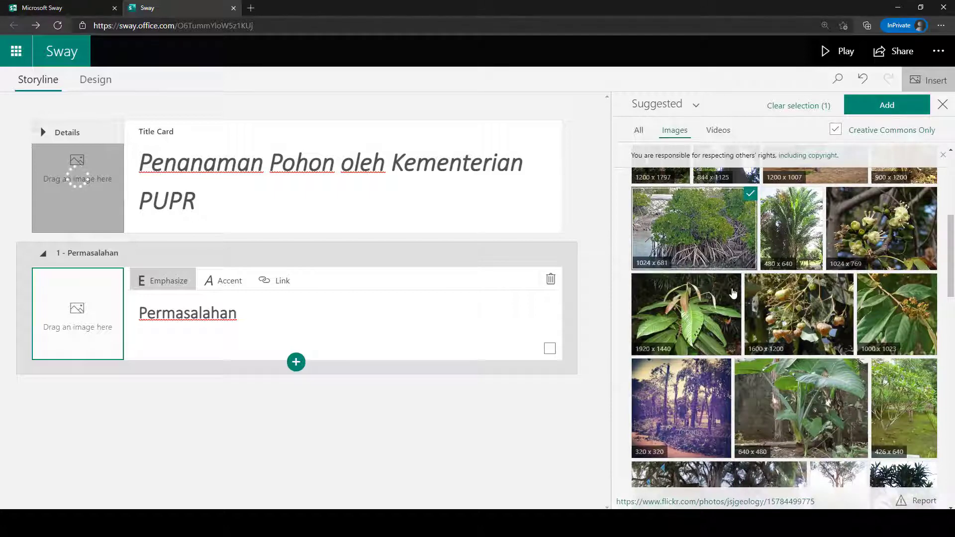
pyautogui.click(900, 106)
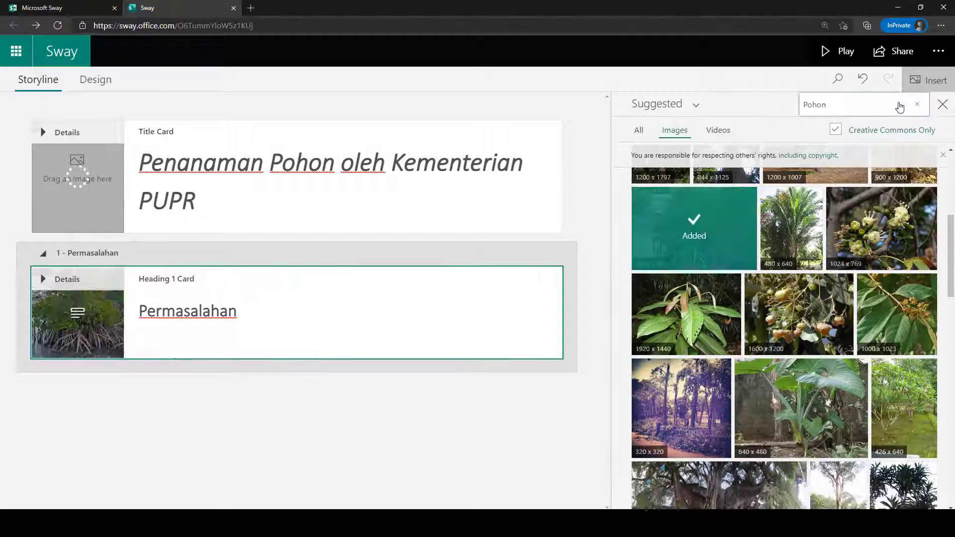
# - Insert a Text card below the Permasalahan heading and paste in the four-paragraph article beginning "Guna menjaga kualitas lingkungan menjadi lebih baik dan berkelanjutan"
pyautogui.click(299, 310)
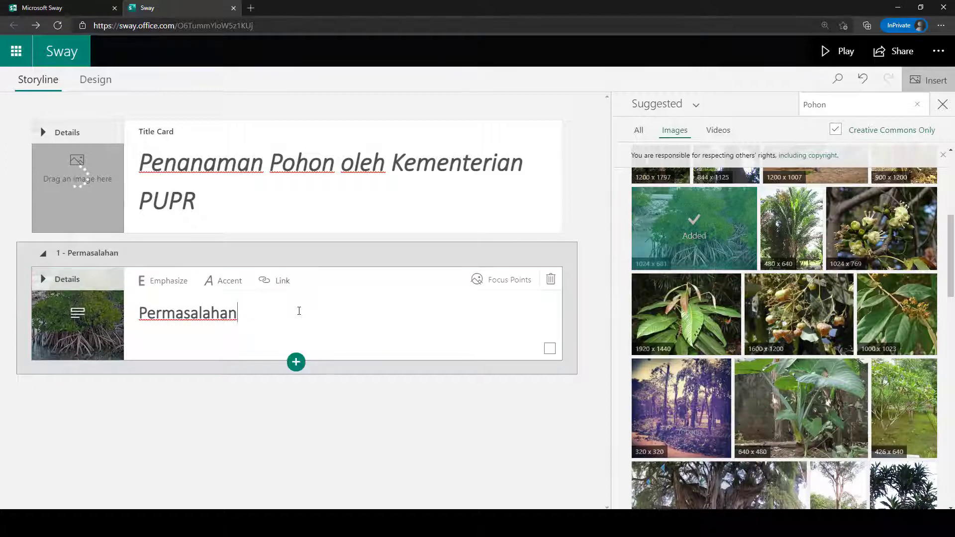
pyautogui.click(299, 365)
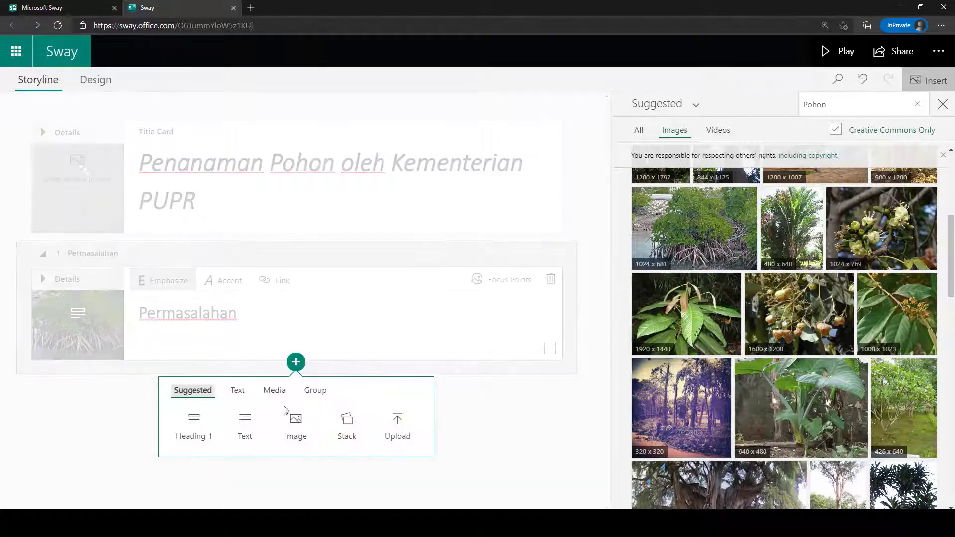
pyautogui.click(254, 438)
pyautogui.click(266, 402)
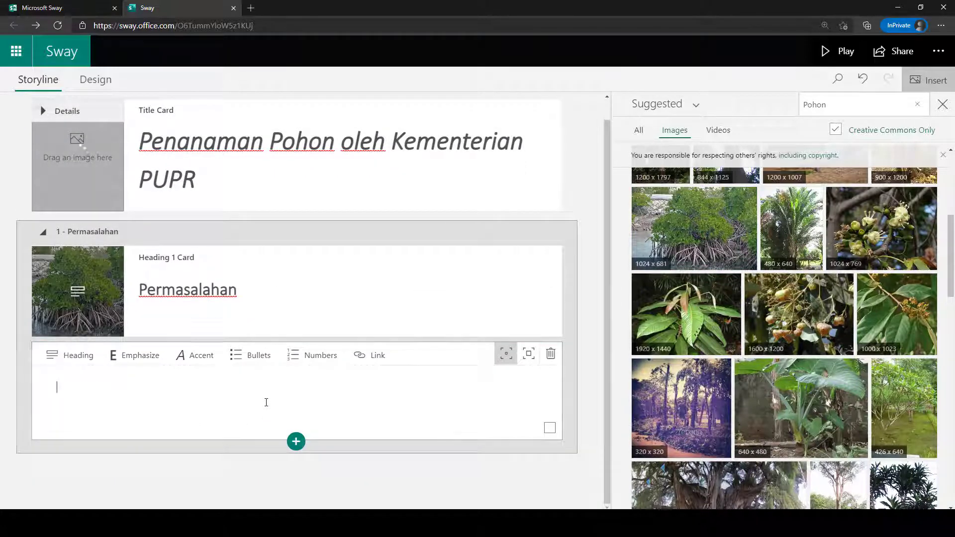
pyautogui.hotkey('alt', 'Tab')
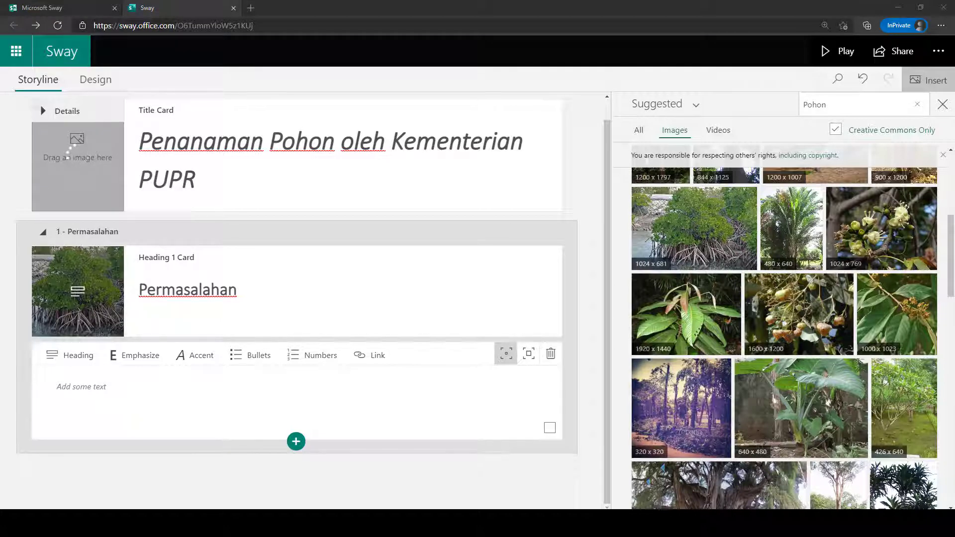
pyautogui.click(291, 397)
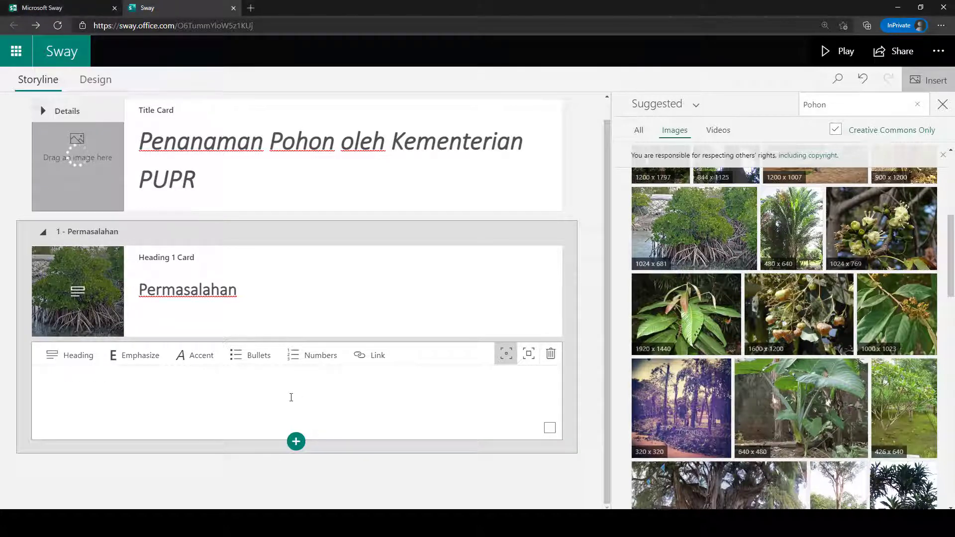
pyautogui.write('Guna menjaga kualitas lingkungan menjadi lebih baik dan berkelanjutan, Kementerian Pekerjaan Umum dan Perumahan Rakyat (PUPR) bersama Badan Usaha Jalan Tol melakukan upaya penghijauan dengan melakukan penanaman pohon sebanyak 6.600 pohon di sepanjang koridor jalan tol dan rest area Tol Bakauheni-Terbanggi Besar – Kayu Agung. "Ini bukan pertama kali kami menanam pohon, pda Hari Bakti PU ke-75, kita menanam di seluruh green belt bendungan bersama seluruh balai-balai, sekarang kita gerakkan lagi selagi musim penghujan," kata Menteri PUPR Basuki Hadimuljono saat memimpin gerakan penanaman pohon di Km 87 A Tol Bakauheni-Terbanggi Besar-Kayu Agung, Senin (25/1/2021). Menurut Menteri Basuki, penghijauan tersebut sebagai salah satu bentuk menjaga keselarasan antara perekonomian, infrastruktur, serta konservasi. "Kita gerakkan penghijauan di ruas tol atau bendungan sebagai kepedulian akan isu perubahan iklim," ucapnya.')
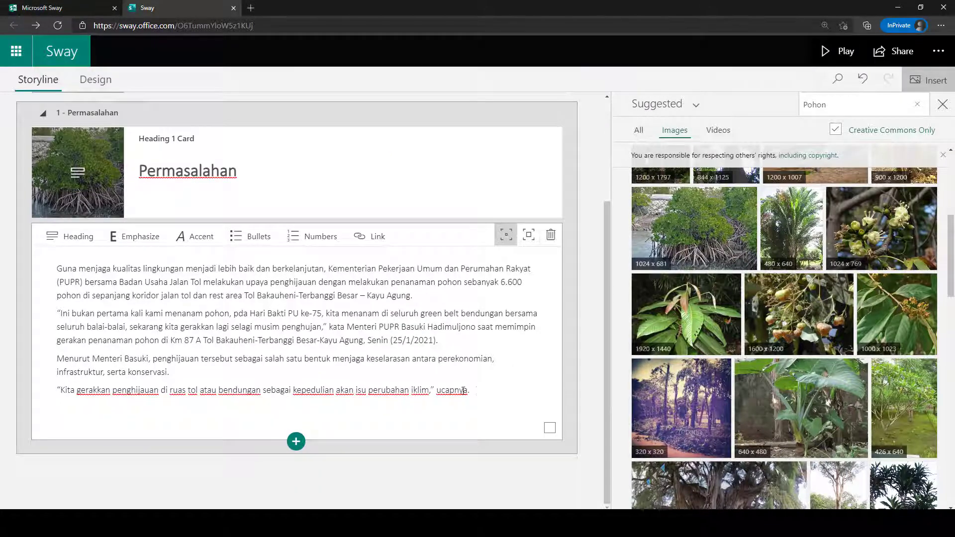
pyautogui.moveTo(470, 392); pyautogui.dragTo(30, 264)
pyautogui.click(223, 196)
pyautogui.click(198, 297)
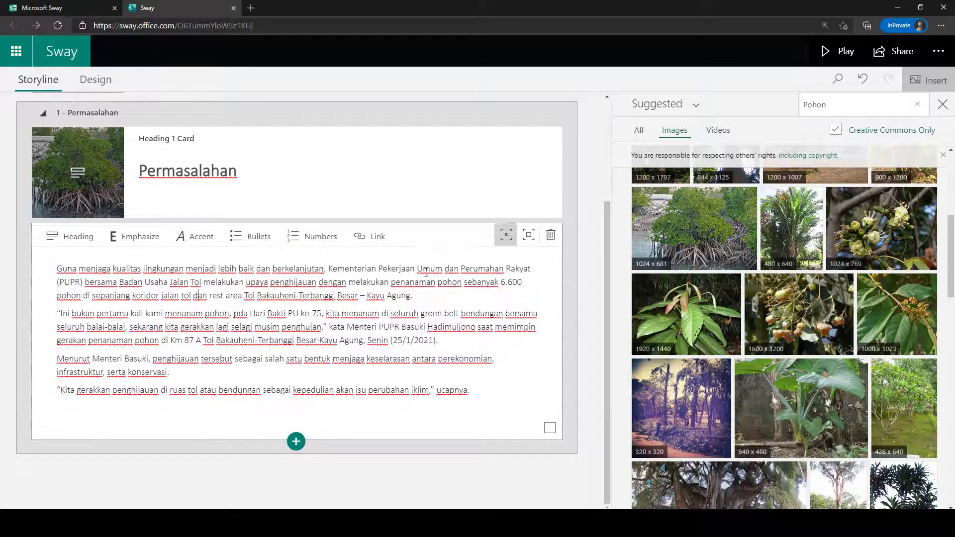
# - Try the next stronger emphasis level on the article text card and set it back to Subtle
pyautogui.click(526, 238)
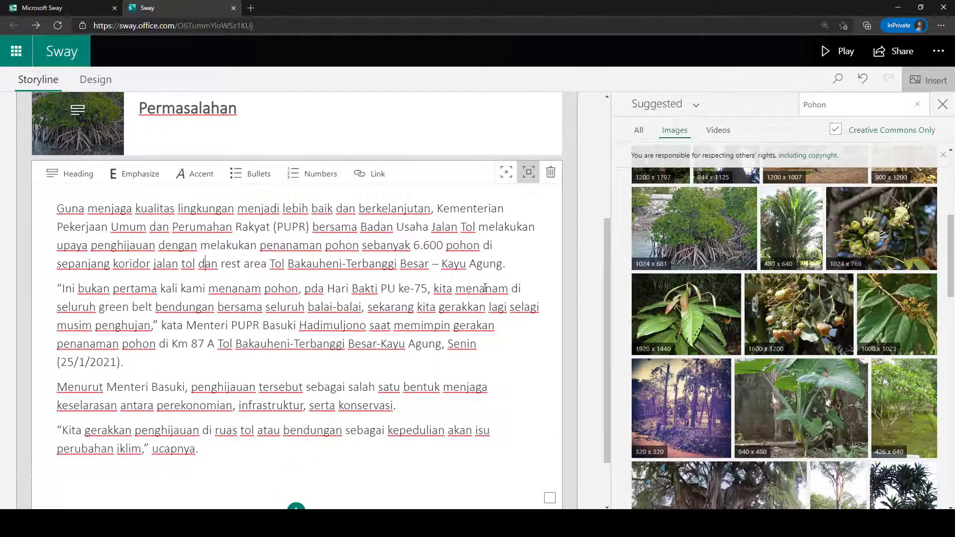
pyautogui.click(504, 175)
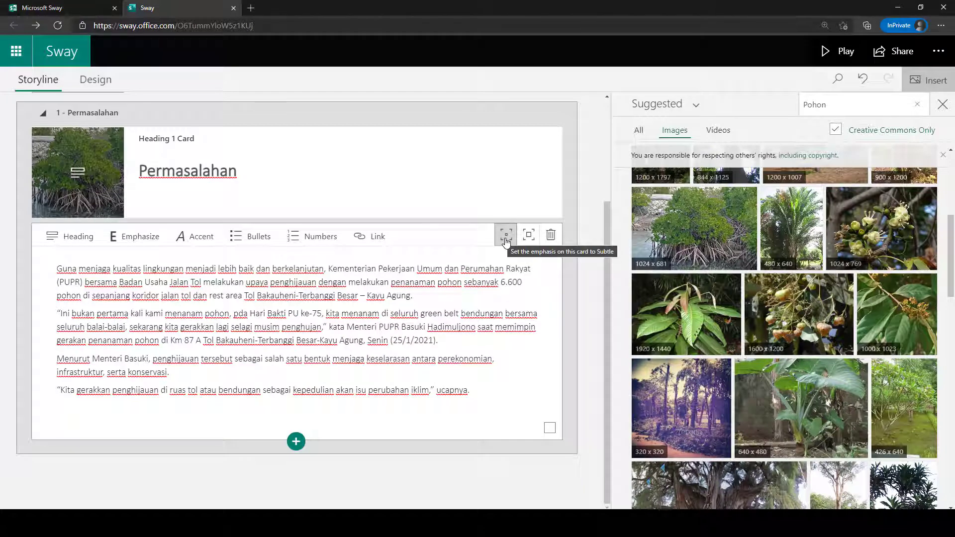
pyautogui.scroll(3, 331, 327)
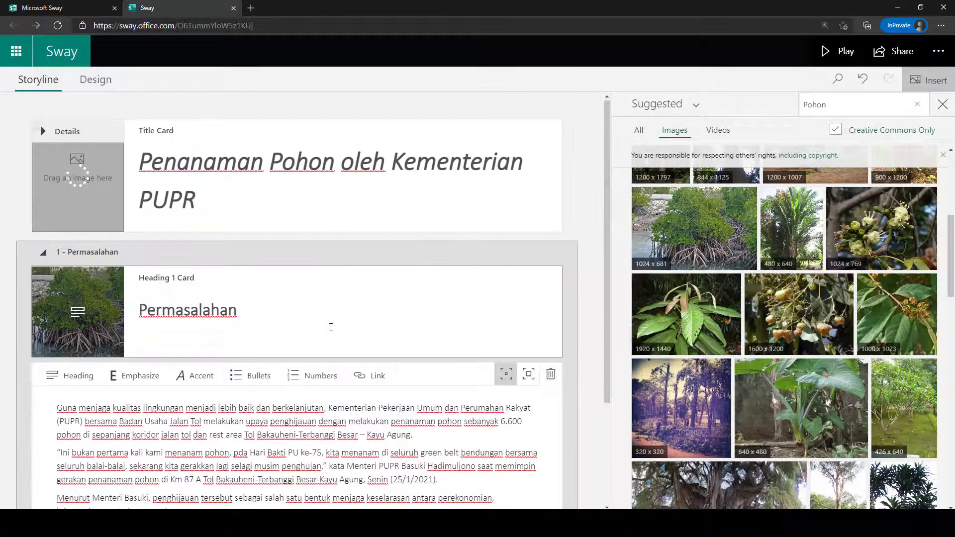
pyautogui.scroll(-3, 330, 327)
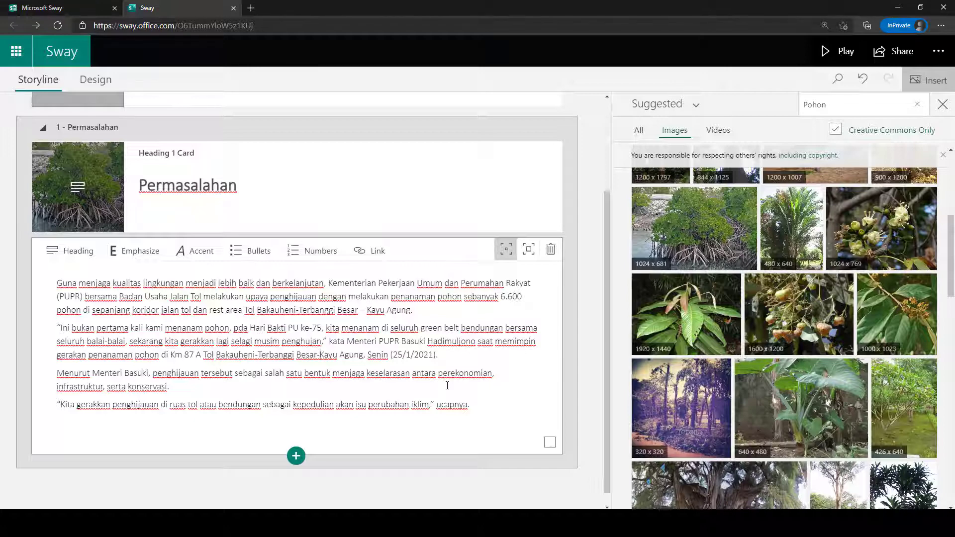
pyautogui.scroll(3, 447, 385)
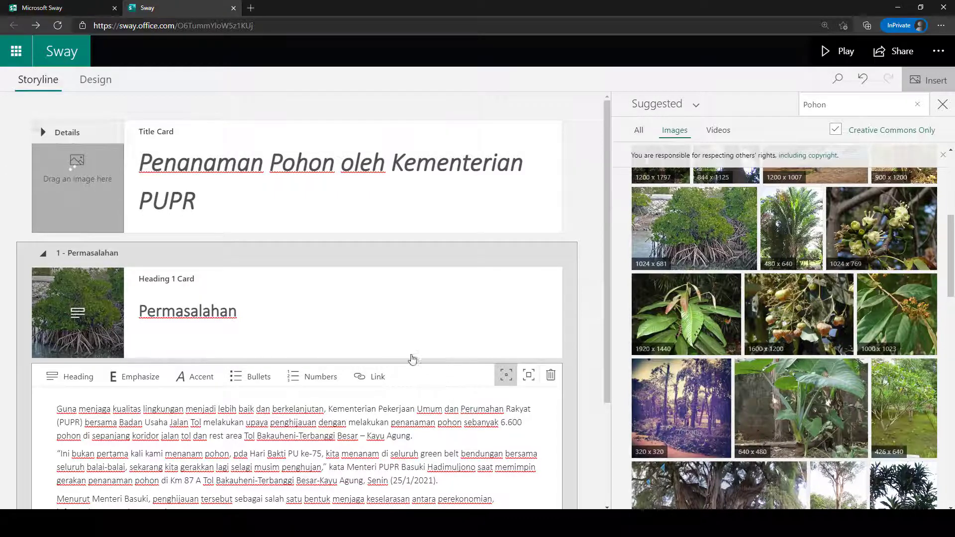
# - Insert a Comparison group card below the article text in the Permasalahan section
pyautogui.scroll(-3, 412, 359)
pyautogui.click(292, 446)
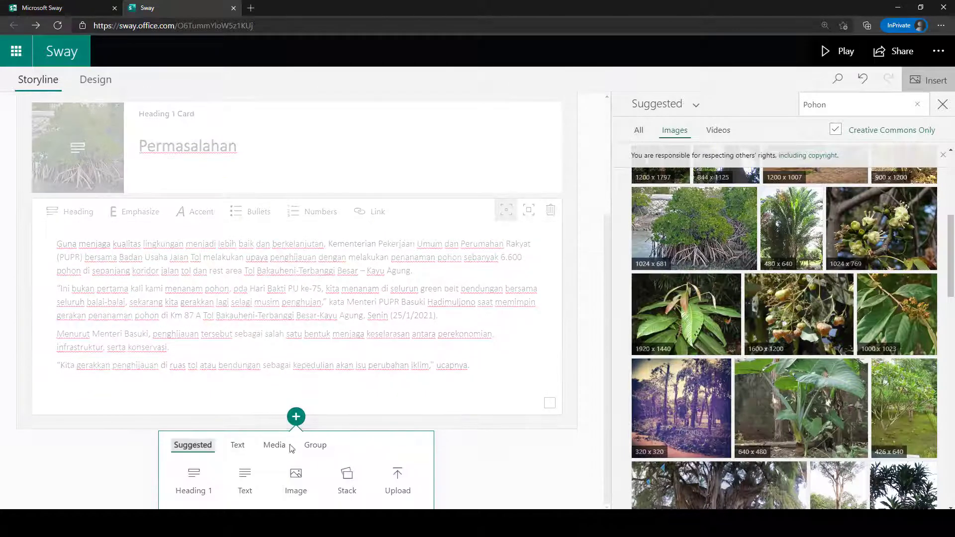
pyautogui.click(317, 449)
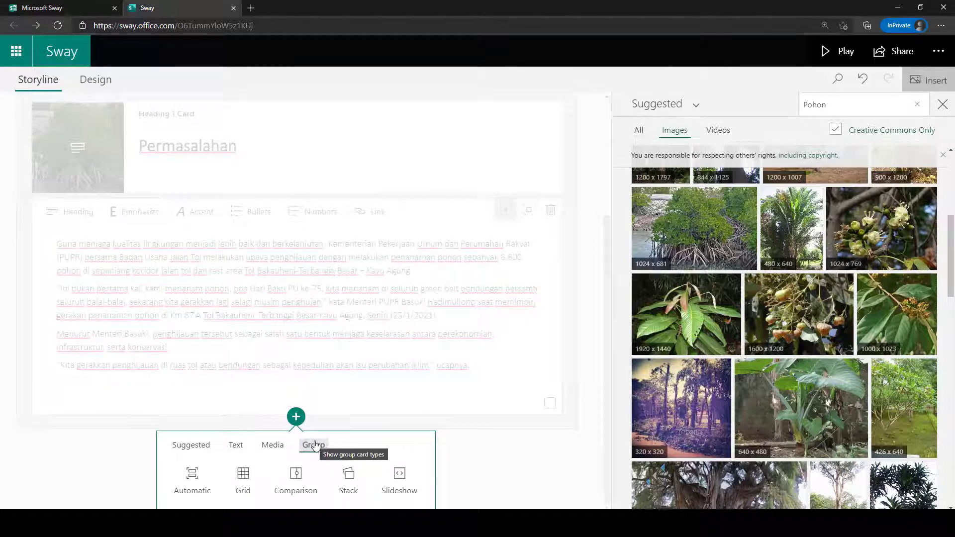
pyautogui.click(309, 475)
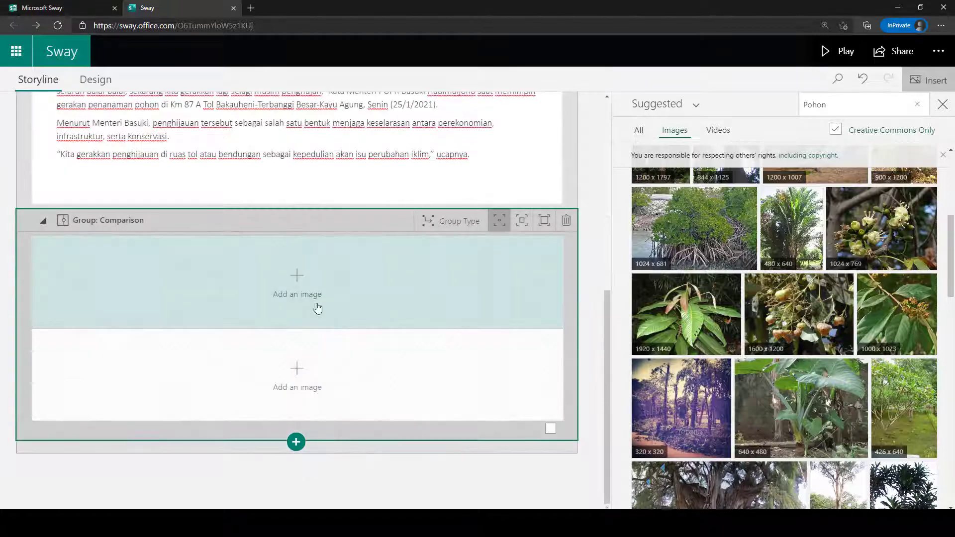
# - Start an image card in the first slot of the Comparison group and select the old image search term for replacement
pyautogui.click(317, 309)
pyautogui.click(267, 278)
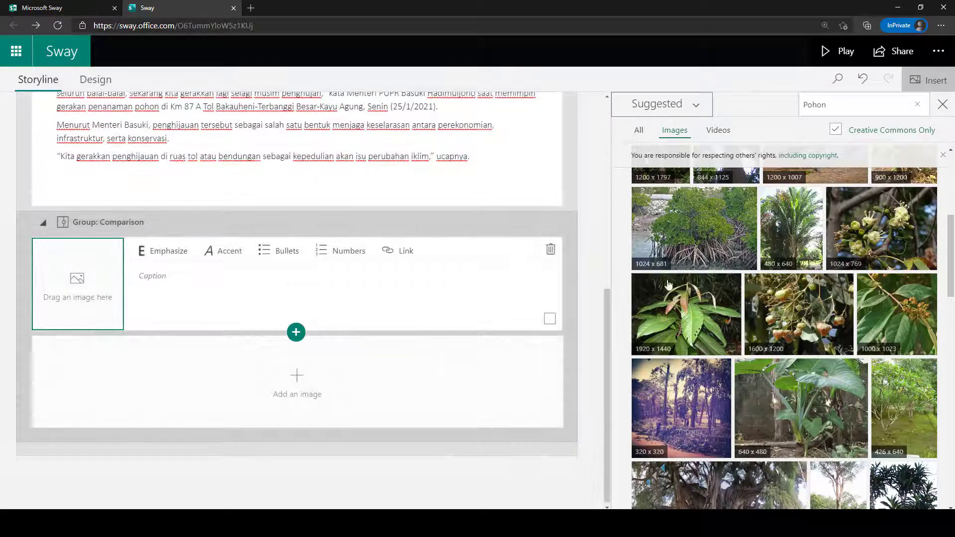
pyautogui.scroll(5, 746, 249)
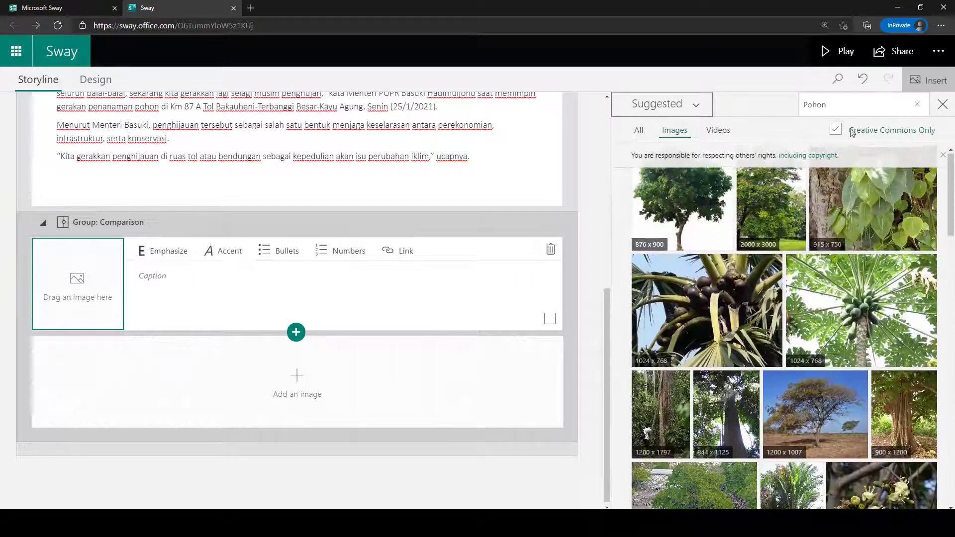
pyautogui.moveTo(857, 106); pyautogui.dragTo(757, 109)
pyautogui.write('penanama')
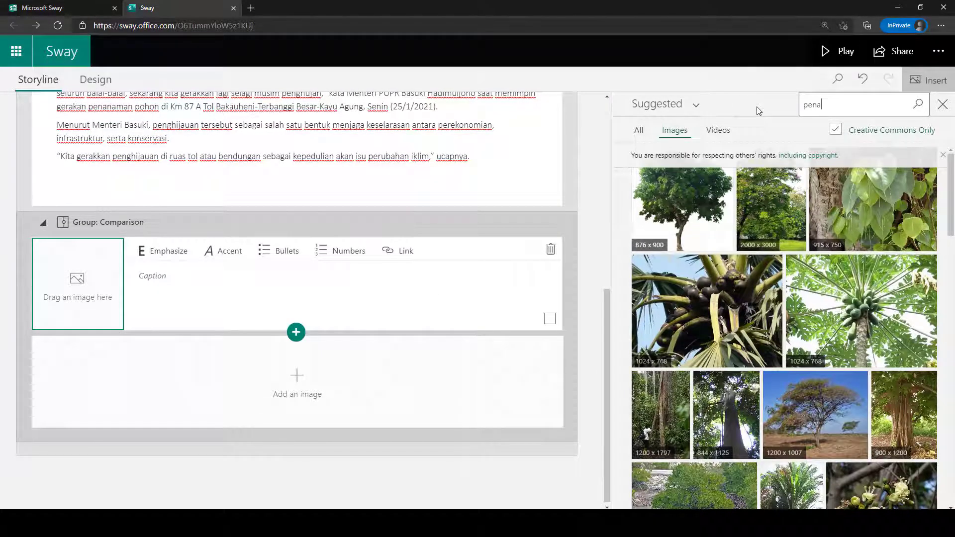
pyautogui.press('BackSpace')
pyautogui.press('BackSpace')
pyautogui.press('BackSpace')
pyautogui.press('BackSpace')
pyautogui.press('BackSpace')
pyautogui.press('BackSpace')
pyautogui.press('BackSpace')
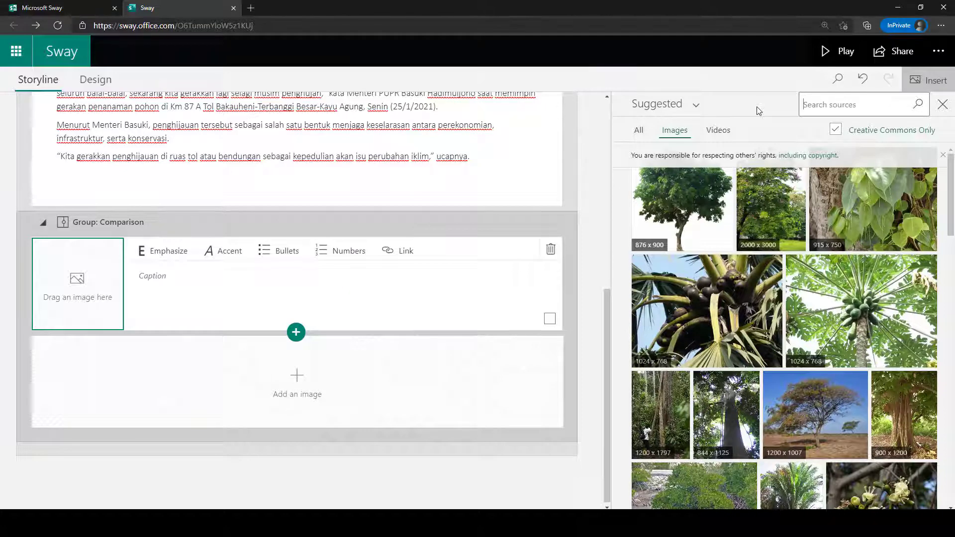
# - Search the suggested images for "hutan rusak" and add the 220 x 146 flooded-trees image to the first comparison slot
pyautogui.write('hutan rusak')
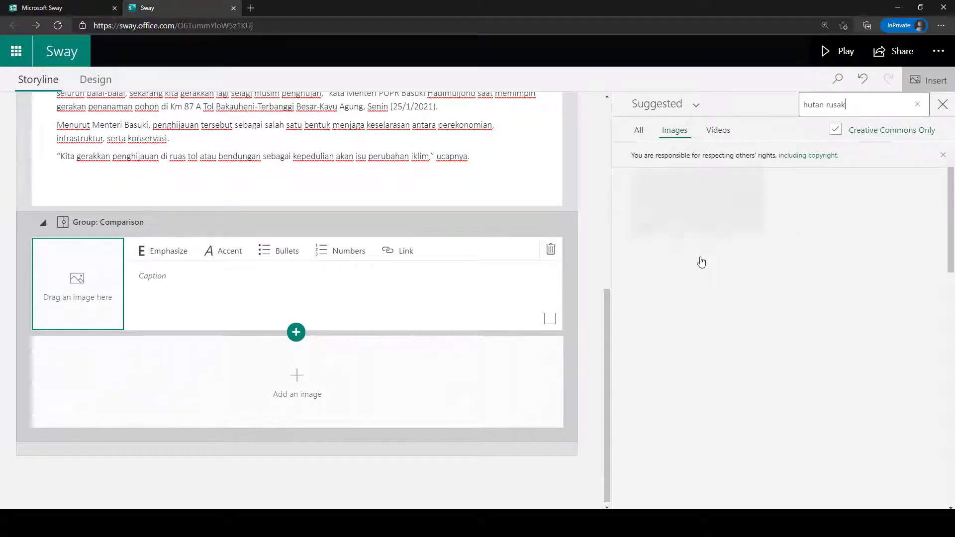
pyautogui.click(736, 213)
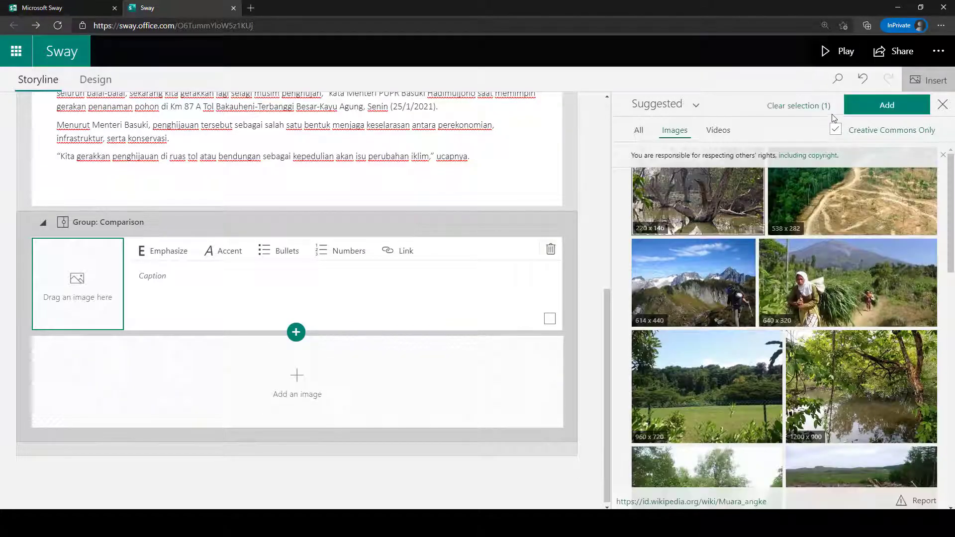
pyautogui.click(859, 115)
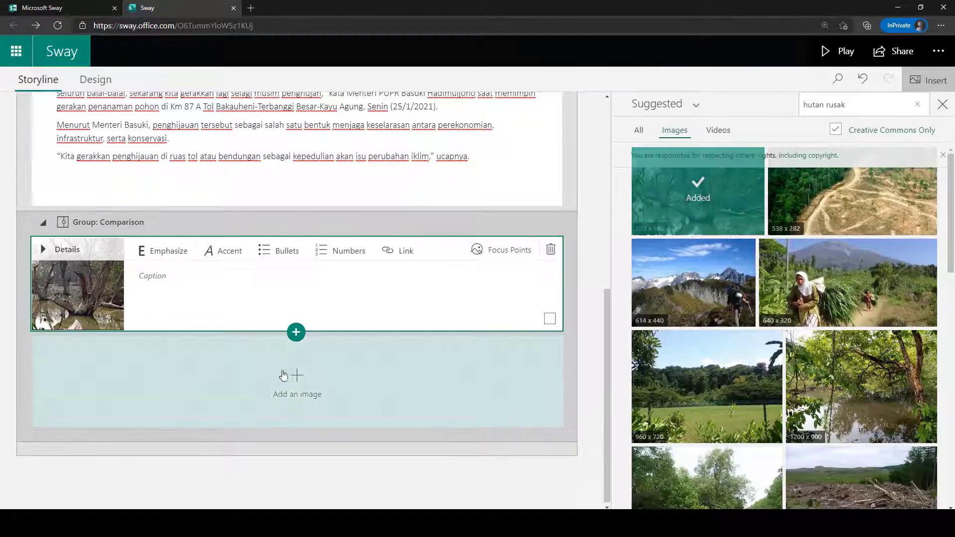
# - Open the second slot of the Comparison group and add the 640 x 480 felled-forest image from the search results
pyautogui.click(274, 383)
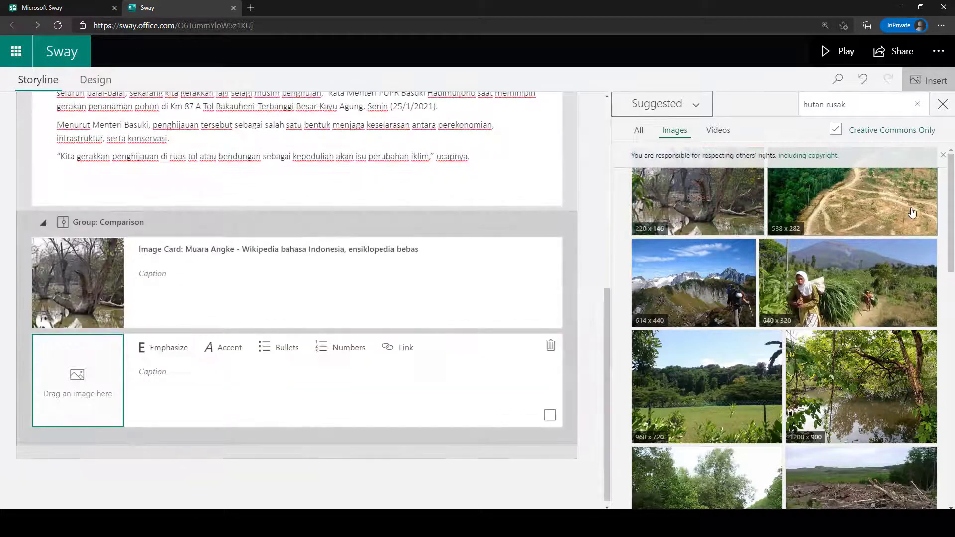
pyautogui.scroll(-2, 846, 248)
pyautogui.click(846, 377)
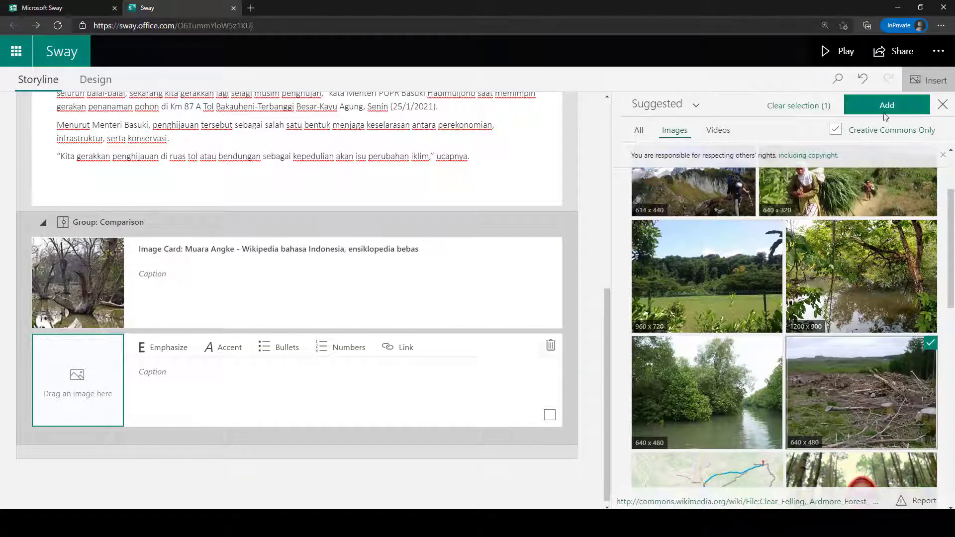
pyautogui.click(891, 102)
# - Start another image card in the empty comparison slot and add the 538 x 282 aerial image of cleared forest
pyautogui.click(313, 309)
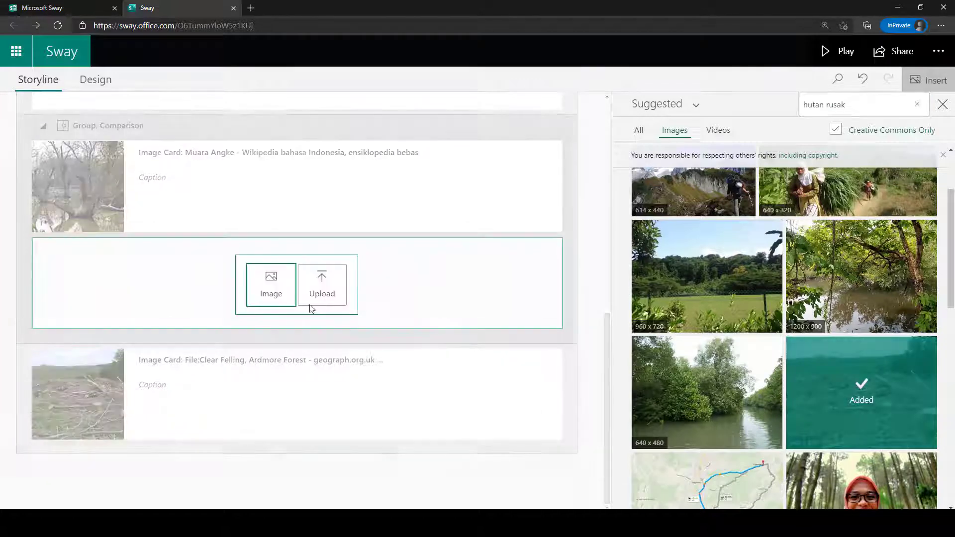
pyautogui.click(271, 282)
pyautogui.scroll(2, 776, 279)
pyautogui.click(853, 199)
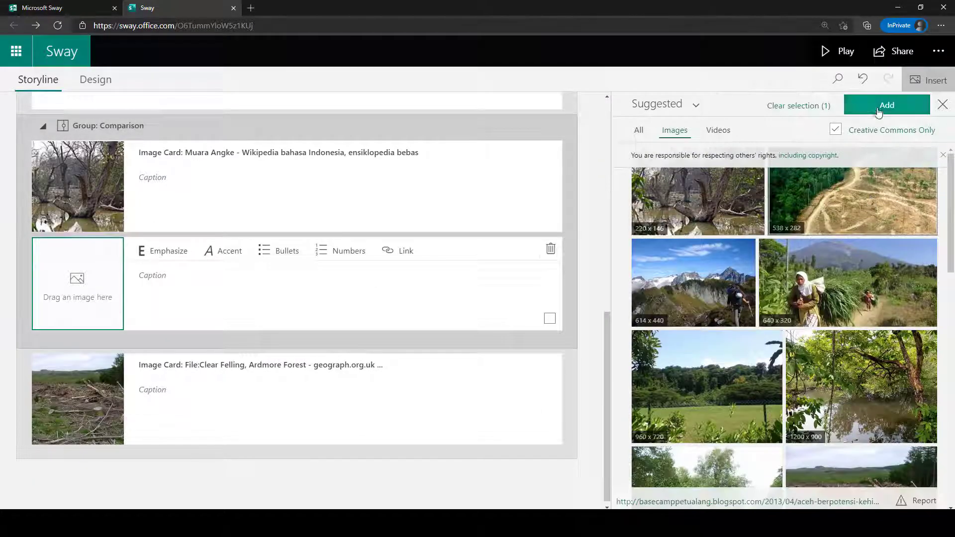
pyautogui.click(876, 106)
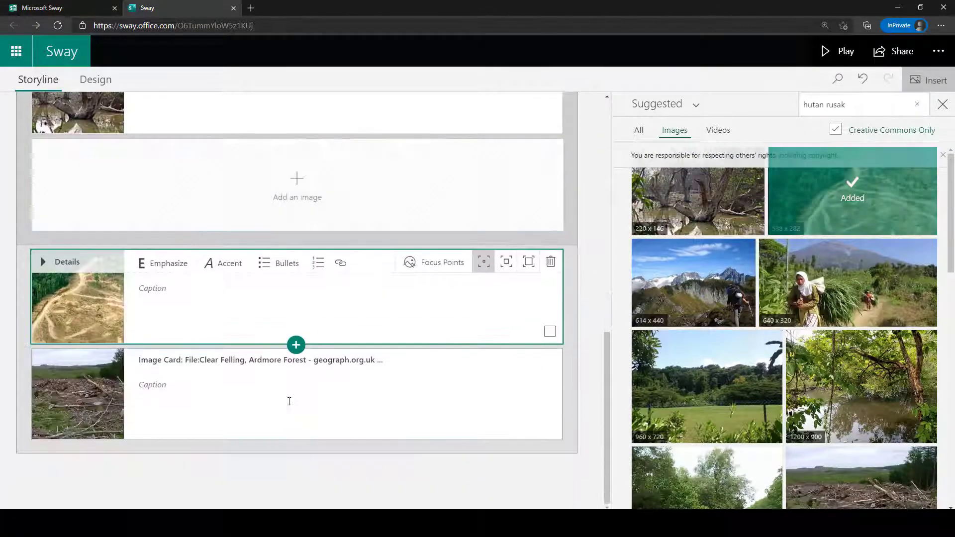
# - Use the empty comparison slot once more to add the 1023 x 682 image of a smoky hillside from further down the "hutan rusak" results
pyautogui.click(294, 384)
pyautogui.click(297, 188)
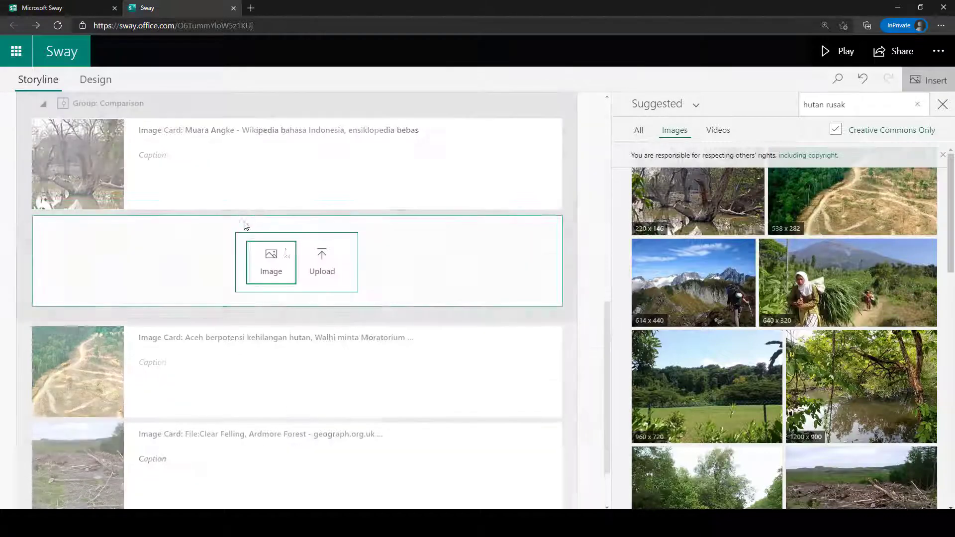
pyautogui.click(271, 259)
pyautogui.scroll(-4, 795, 294)
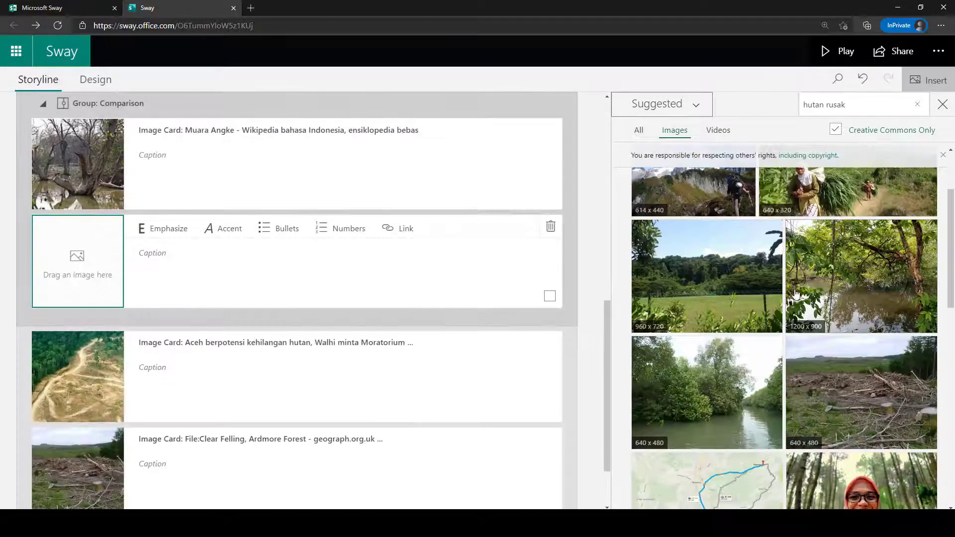
pyautogui.scroll(-1, 795, 294)
pyautogui.click(862, 291)
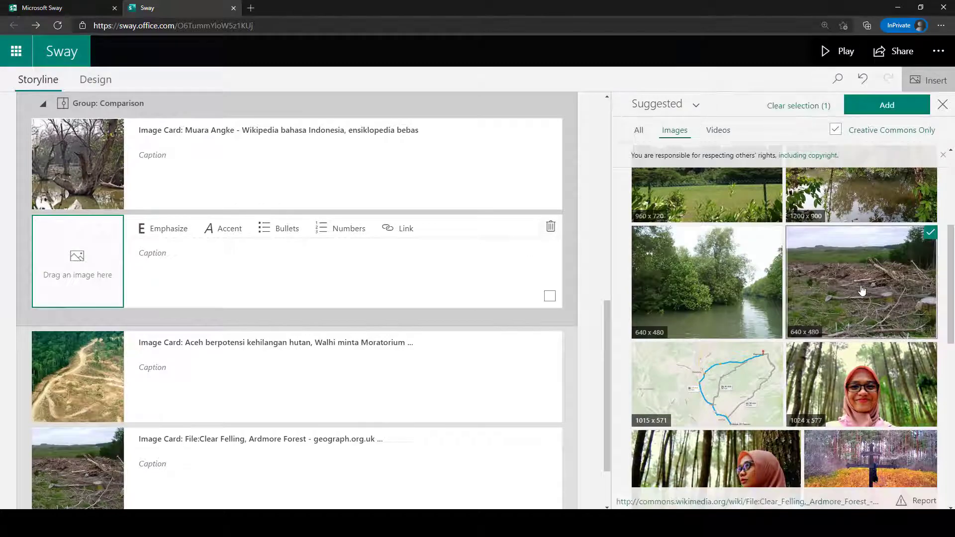
pyautogui.click(862, 290)
pyautogui.scroll(-7, 858, 296)
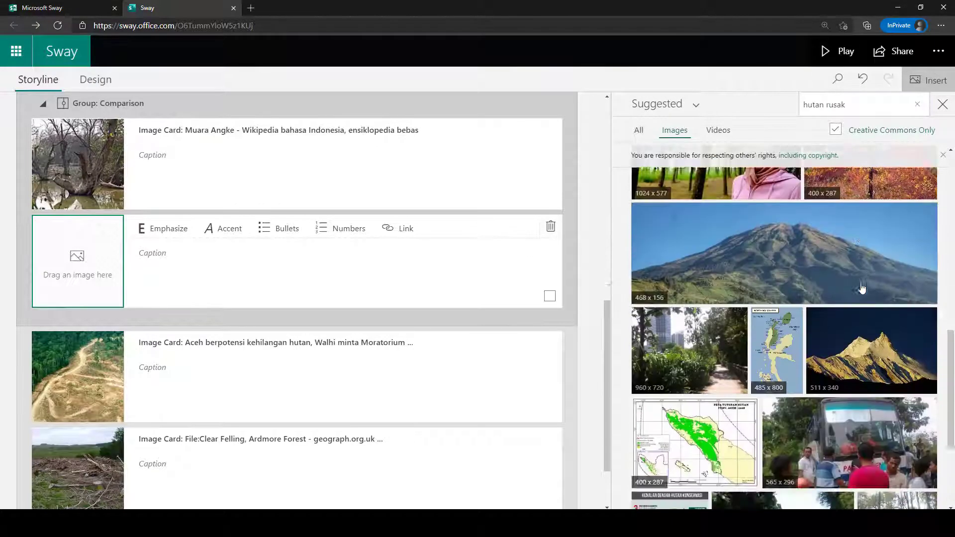
pyautogui.scroll(-10, 853, 304)
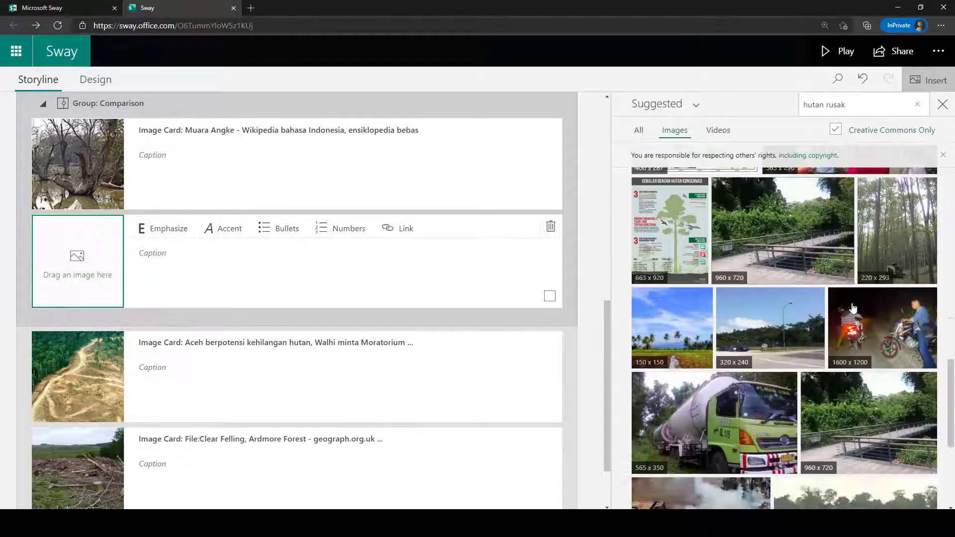
pyautogui.scroll(-1, 853, 308)
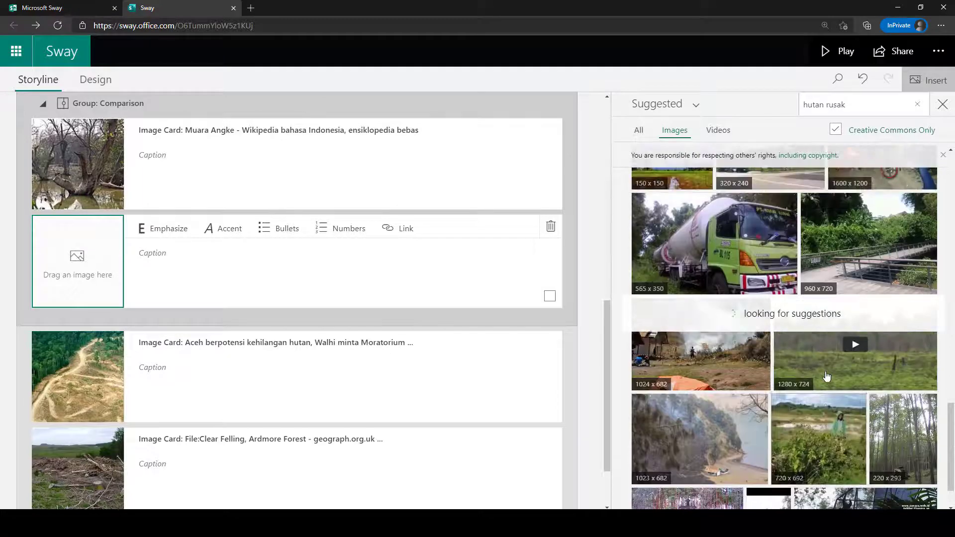
pyautogui.click(711, 407)
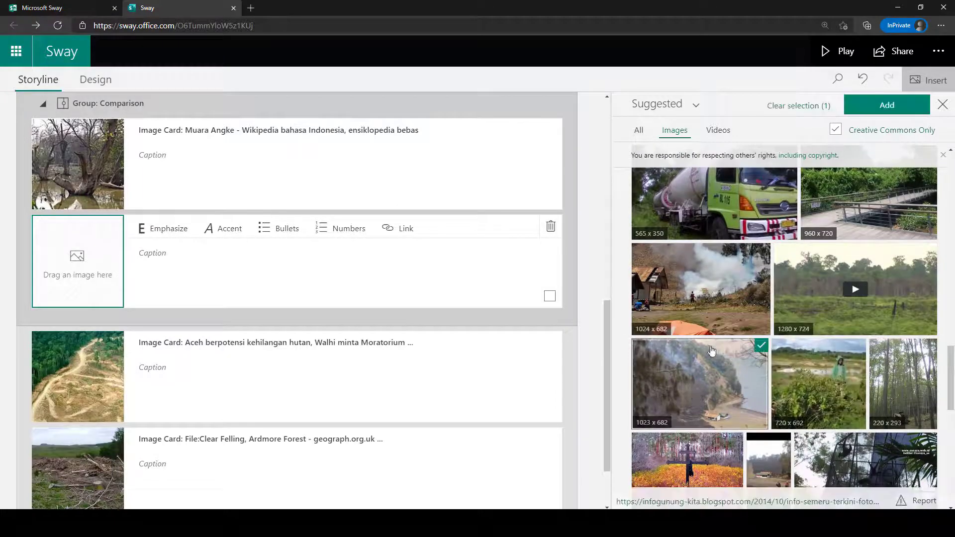
pyautogui.click(904, 110)
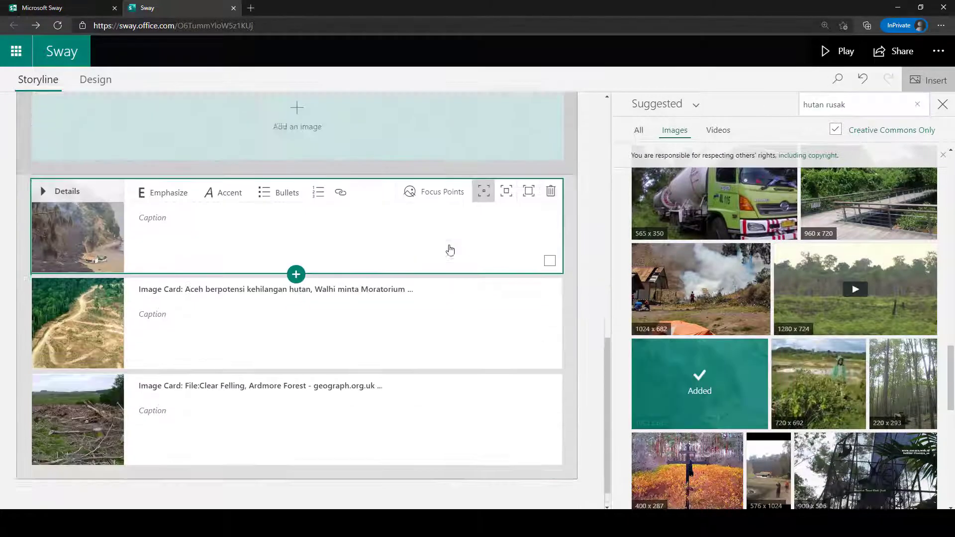
# - Collapse the Comparison group in the Permasalahan section and close the image suggestions
pyautogui.scroll(7, 62, 169)
pyautogui.click(43, 309)
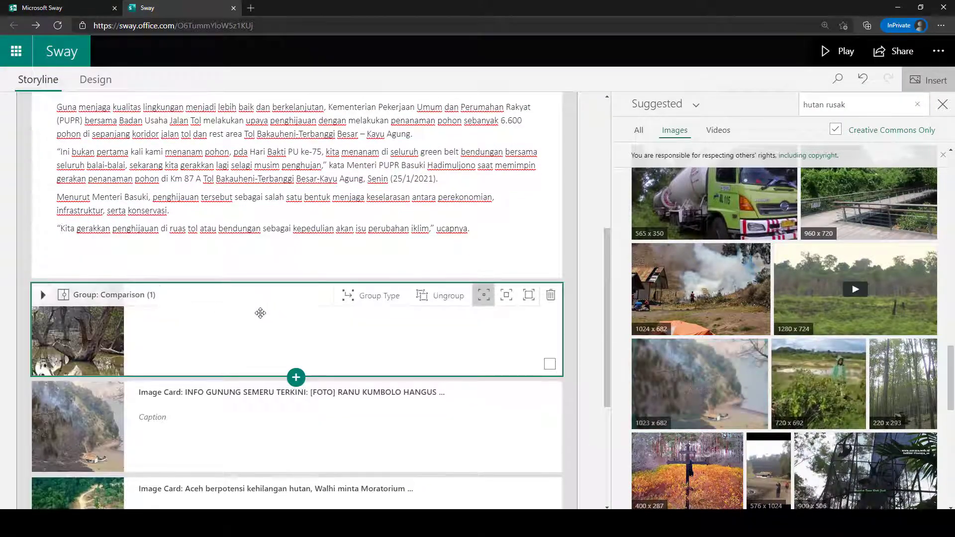
pyautogui.scroll(-4, 203, 319)
pyautogui.scroll(3, 203, 319)
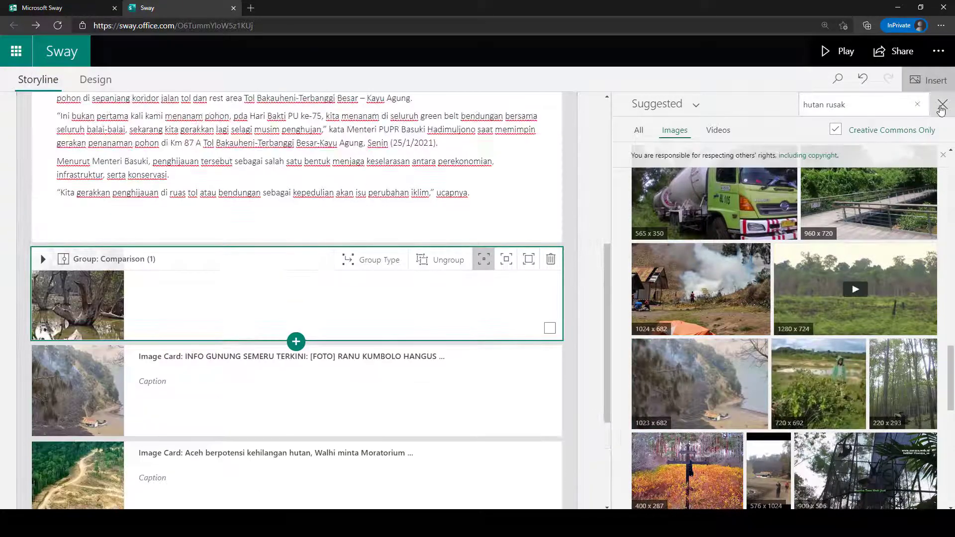
pyautogui.click(943, 104)
# - Emphasize the heading text "Permasalahan" in the first section's heading card
pyautogui.scroll(6, 367, 224)
pyautogui.click(352, 415)
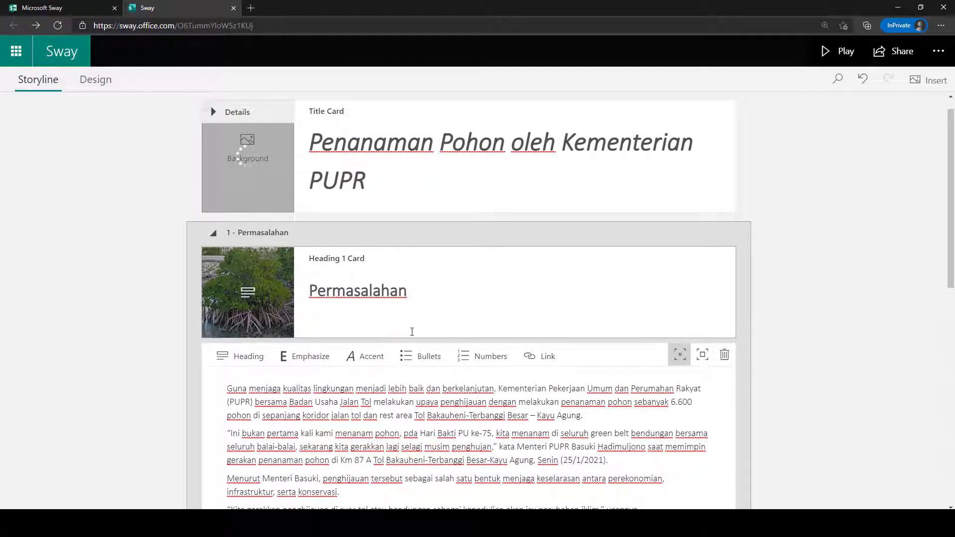
pyautogui.moveTo(417, 297); pyautogui.dragTo(332, 297)
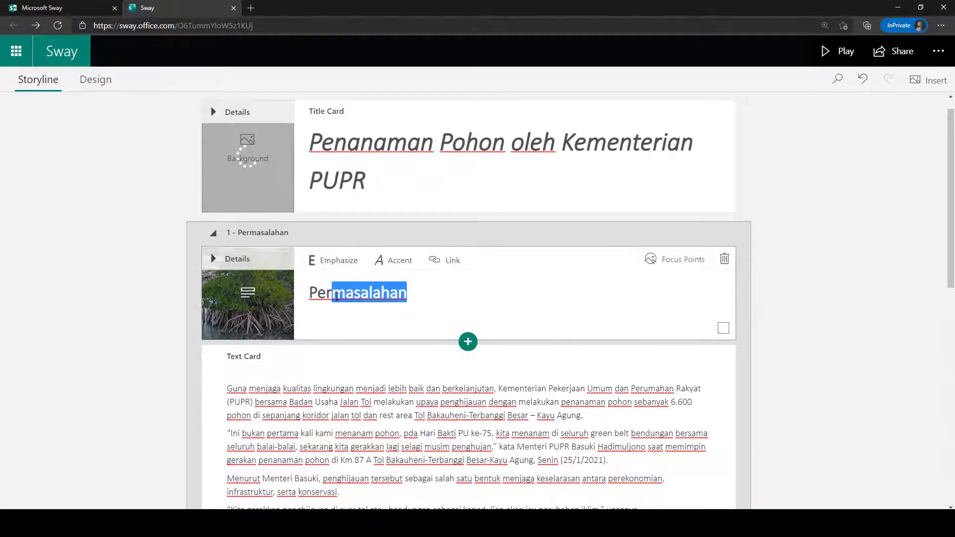
pyautogui.click(337, 297)
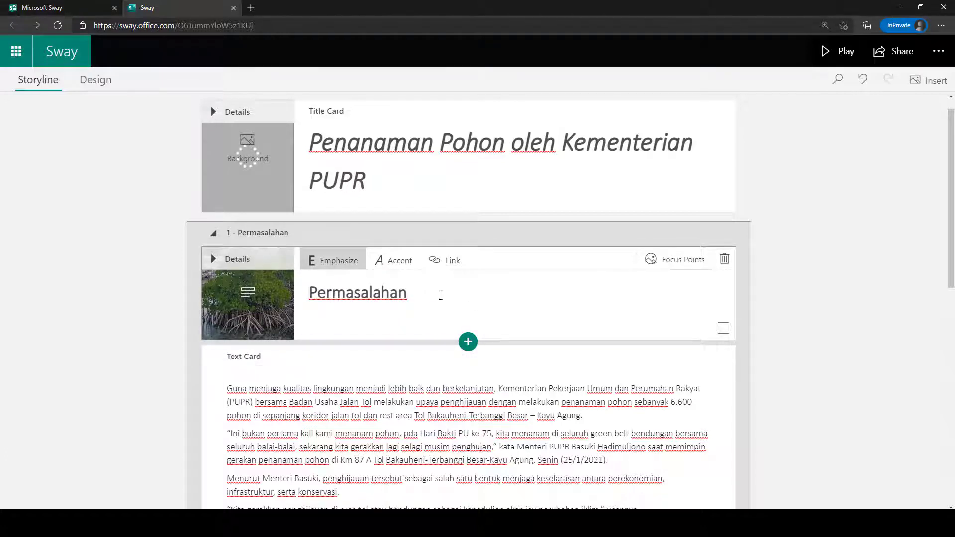
pyautogui.click(409, 285)
# - Insert a Heading 1 card after the last image card of Permasalahan and title the new section "Solusi"
pyautogui.scroll(-10, 409, 285)
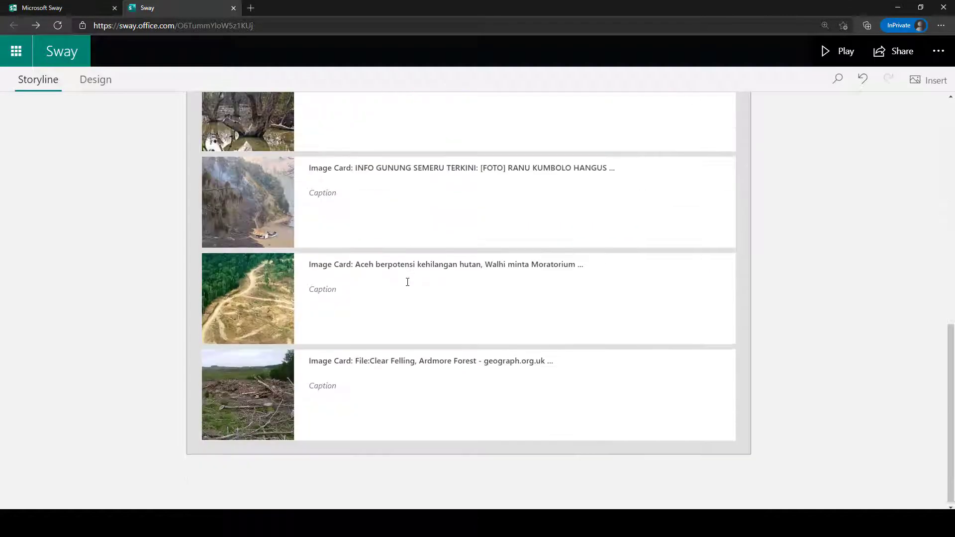
pyautogui.click(407, 393)
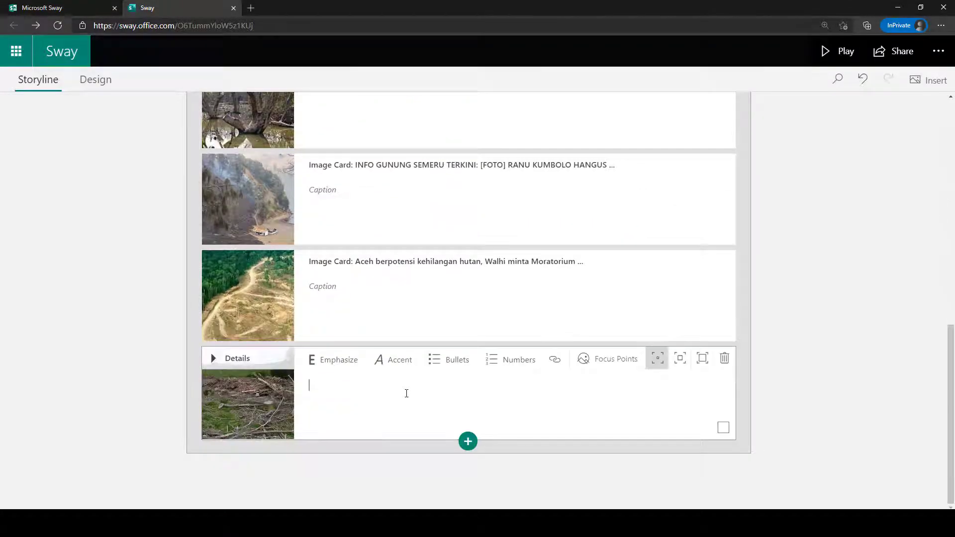
pyautogui.click(467, 442)
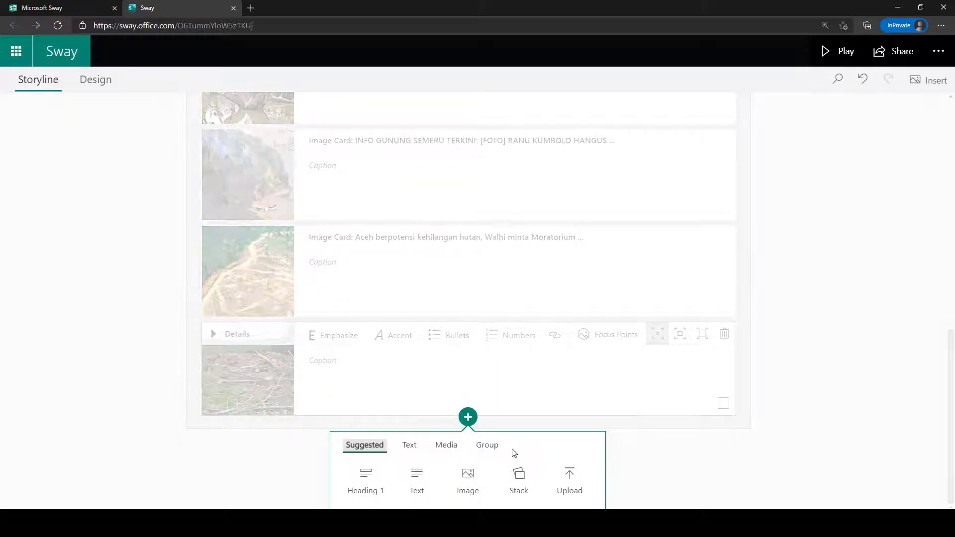
pyautogui.click(369, 484)
pyautogui.click(361, 386)
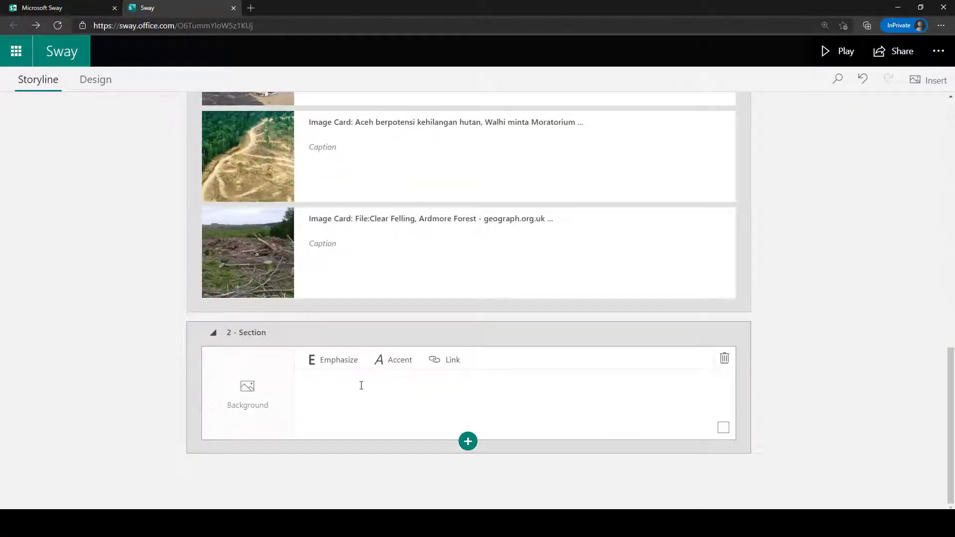
pyautogui.write('Solusi')
pyautogui.press('BackSpace')
pyautogui.write('si')
# - Search the suggested images for "penamanam pohon", add the 600 x 399 group planting image as the Solusi heading background, and close the suggestions
pyautogui.click(277, 394)
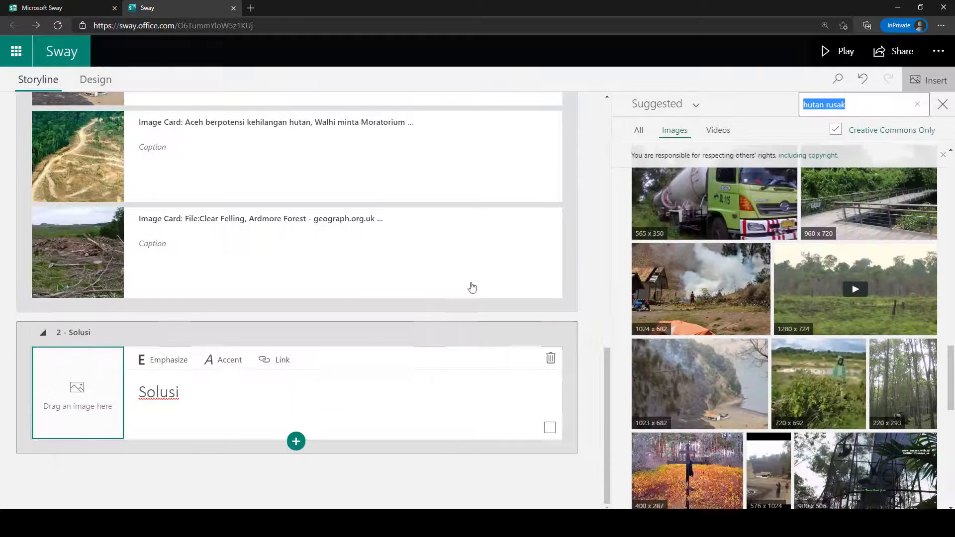
pyautogui.moveTo(866, 108); pyautogui.dragTo(783, 121)
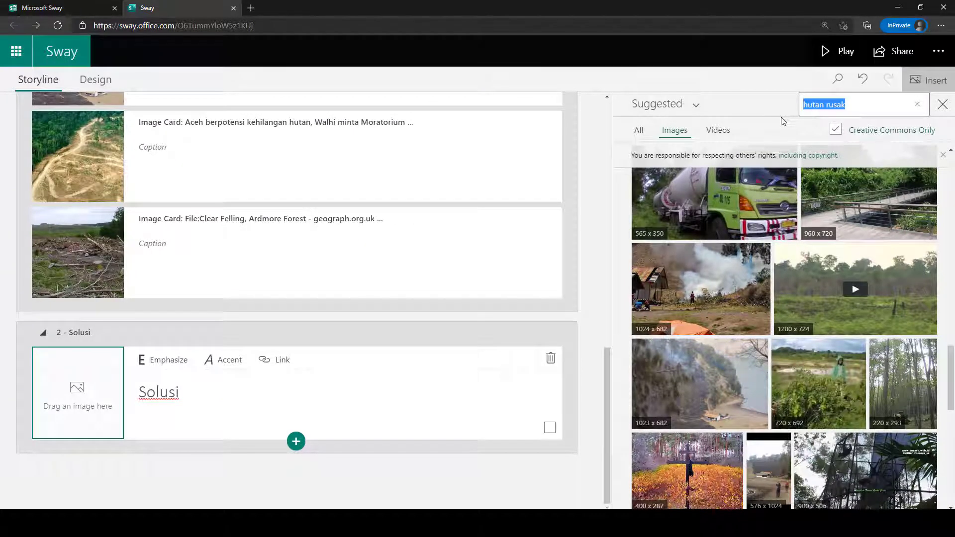
pyautogui.write('penamanam pohon')
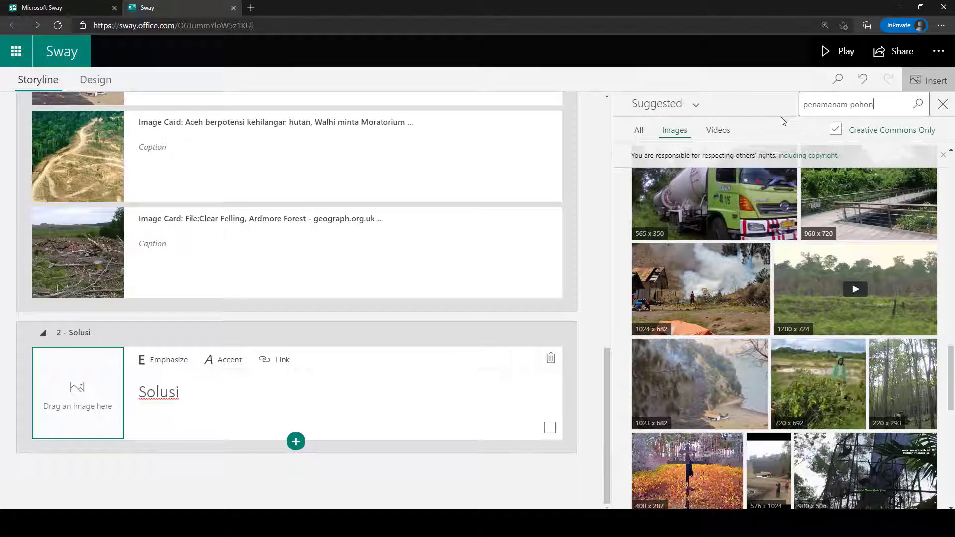
pyautogui.press('Return')
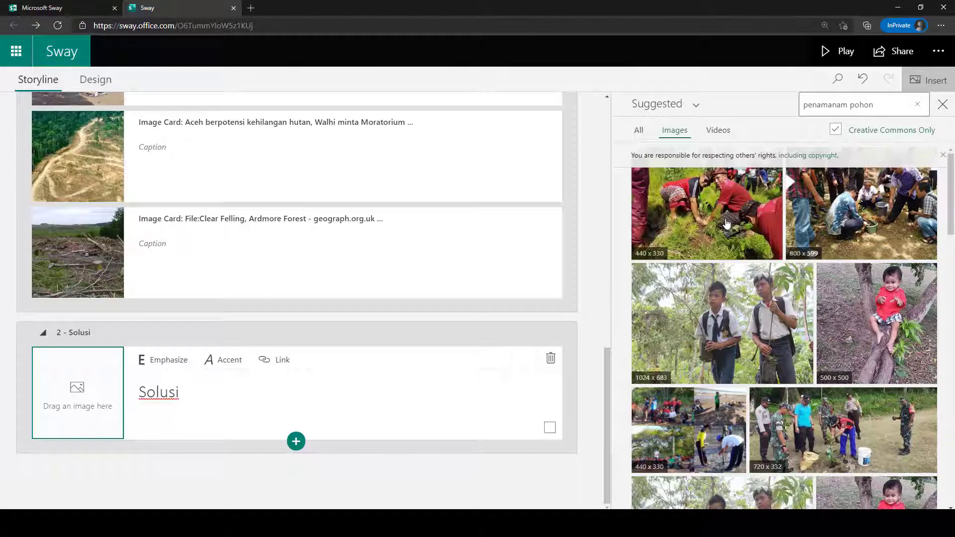
pyautogui.scroll(-5, 820, 285)
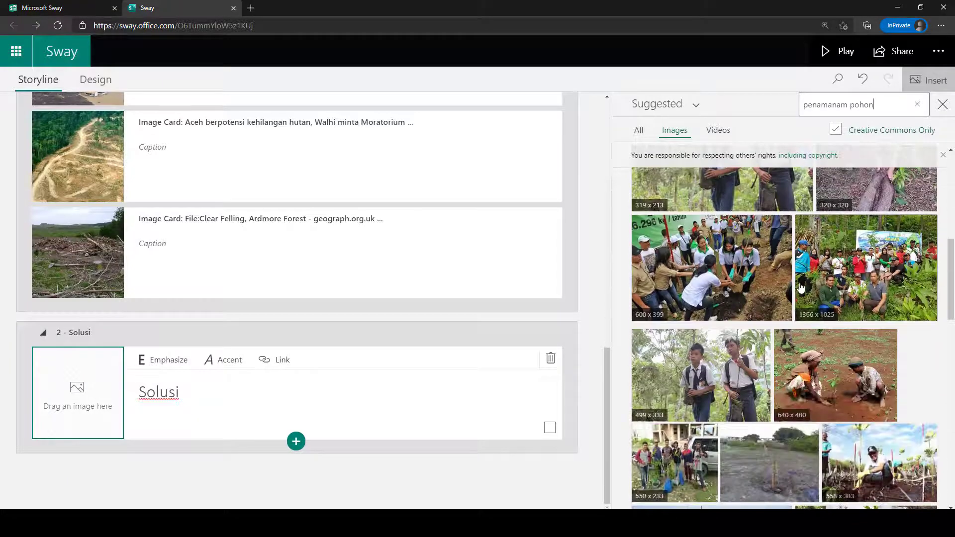
pyautogui.click(756, 213)
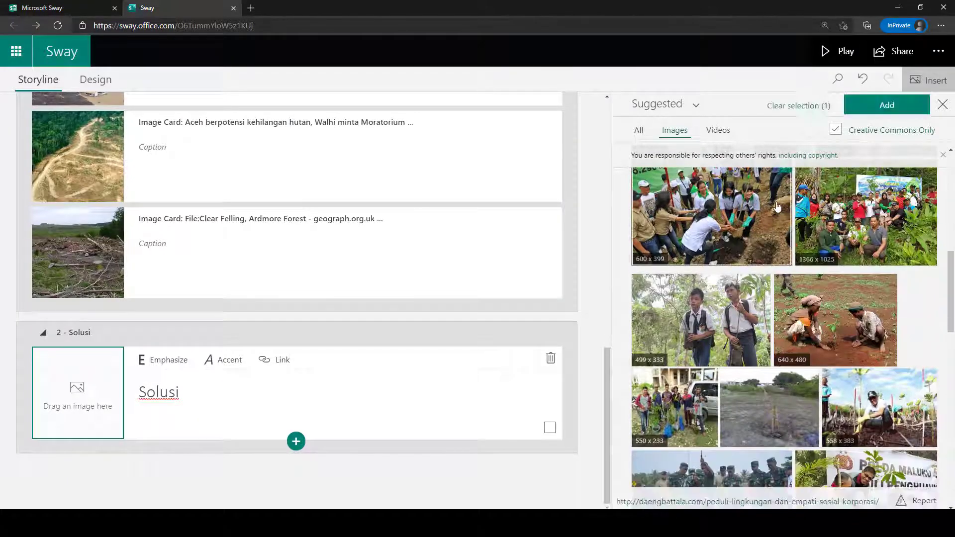
pyautogui.click(886, 103)
pyautogui.scroll(-2, 837, 272)
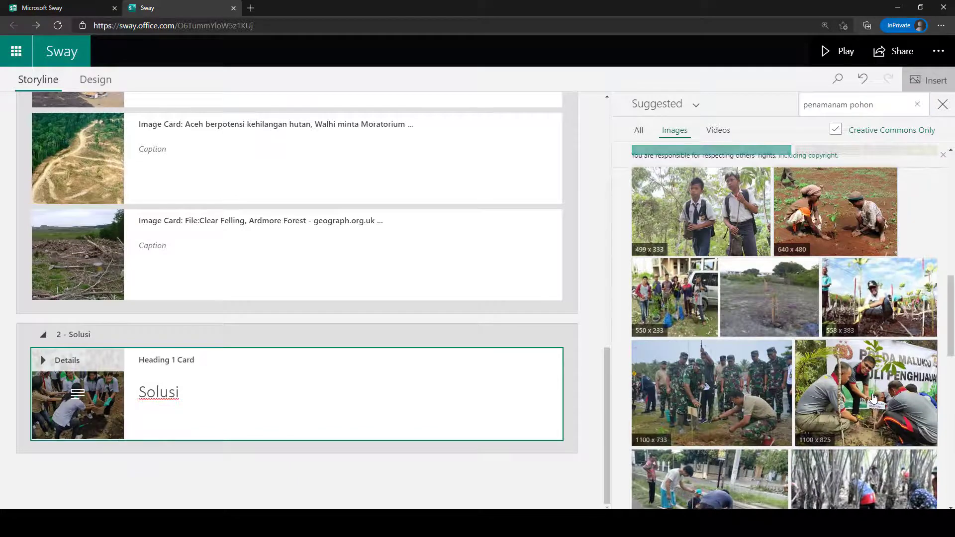
pyautogui.click(409, 397)
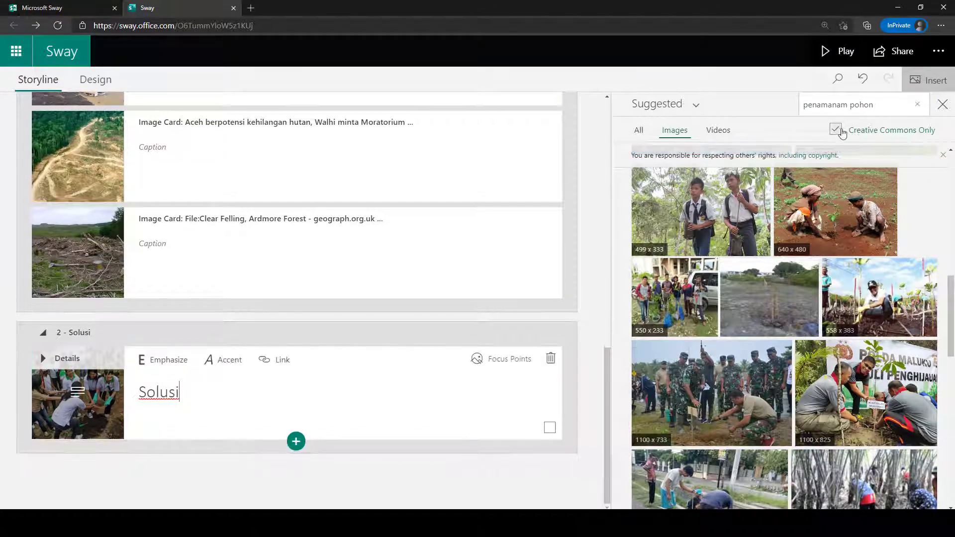
pyautogui.click(942, 105)
# - Insert a text card below the Solusi heading and emphasize the heading text
pyautogui.click(468, 441)
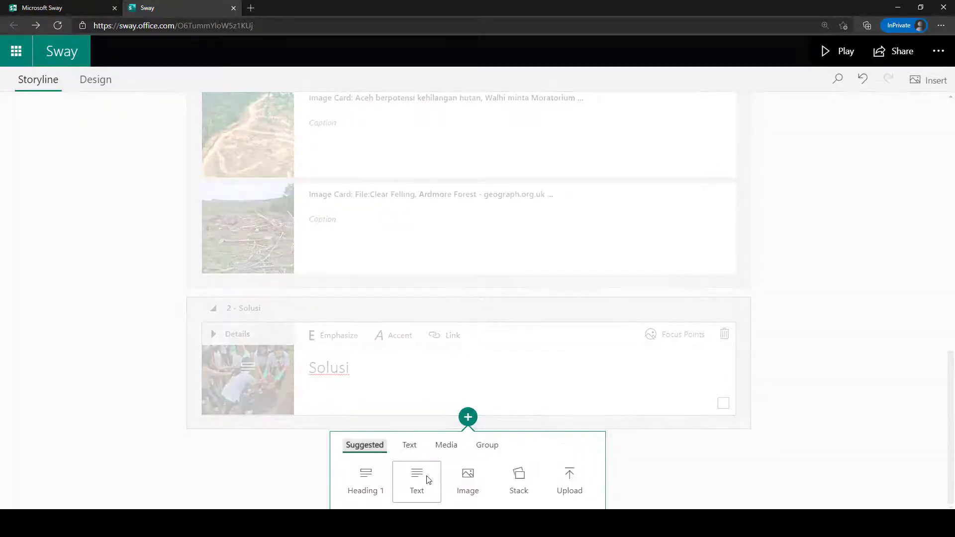
pyautogui.click(417, 479)
pyautogui.click(395, 290)
pyautogui.moveTo(394, 290); pyautogui.dragTo(305, 290)
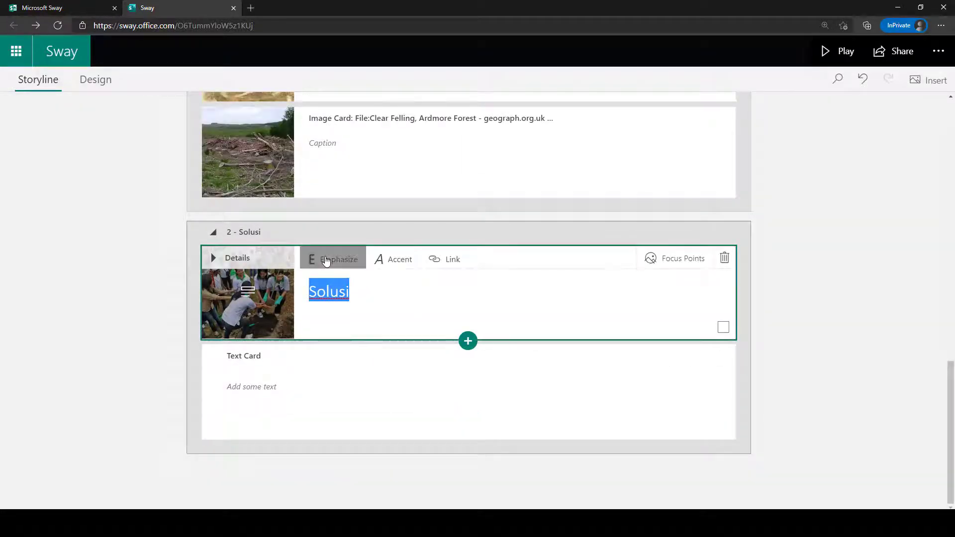
# - Paste the copied article text about the toll road tree planting into the Solusi text card
pyautogui.click(371, 368)
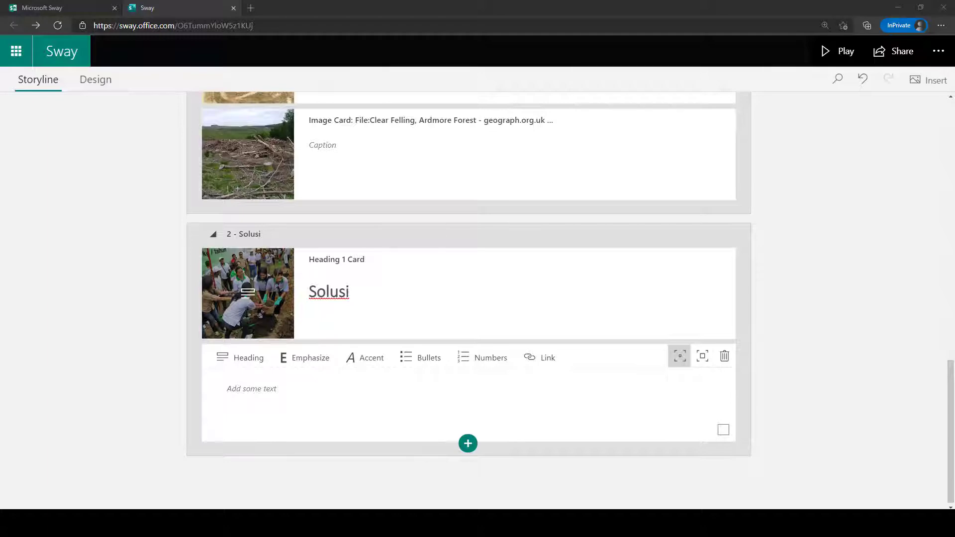
pyautogui.click(311, 388)
pyautogui.hotkey('ctrl', 'v')
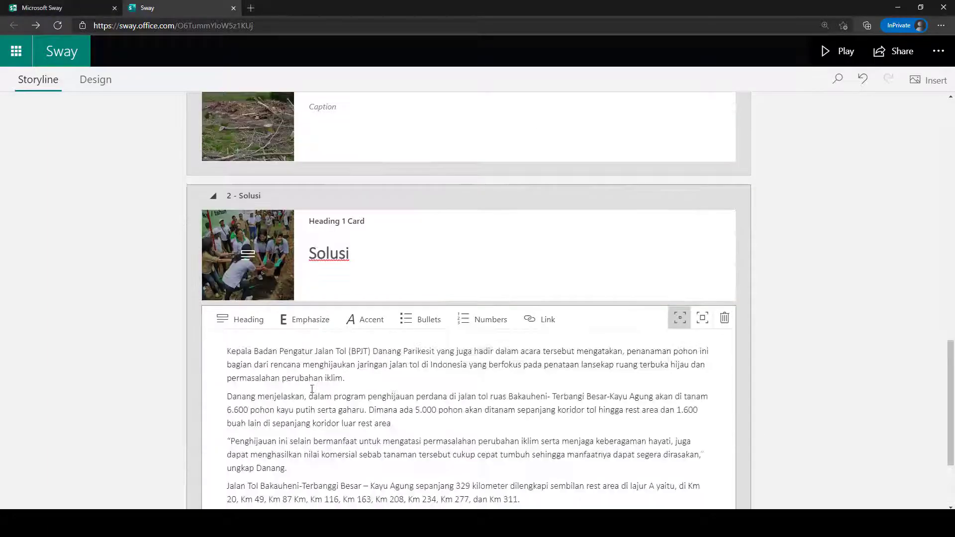
pyautogui.scroll(15, 417, 390)
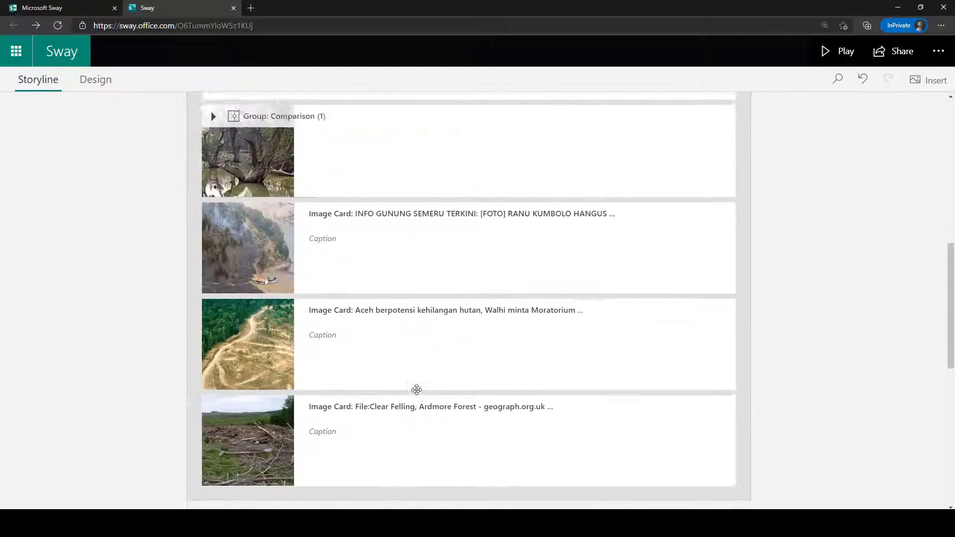
pyautogui.scroll(-15, 416, 388)
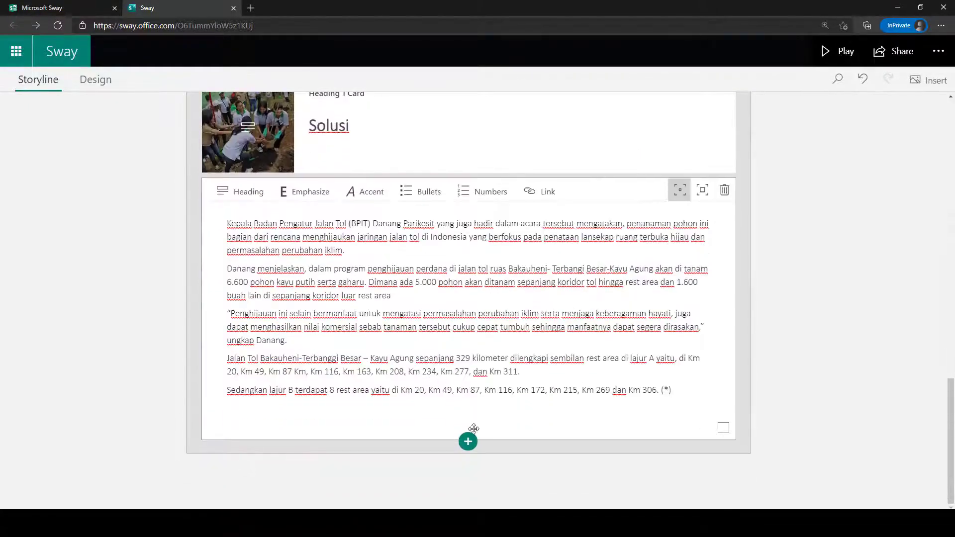
# - Insert a Stack group below the Solusi article text and start an image card in it
pyautogui.click(469, 440)
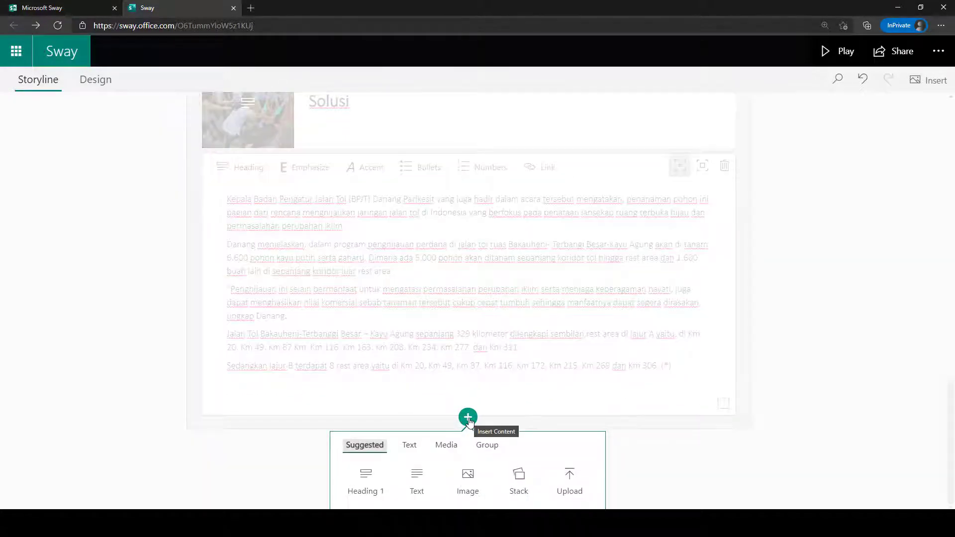
pyautogui.click(486, 448)
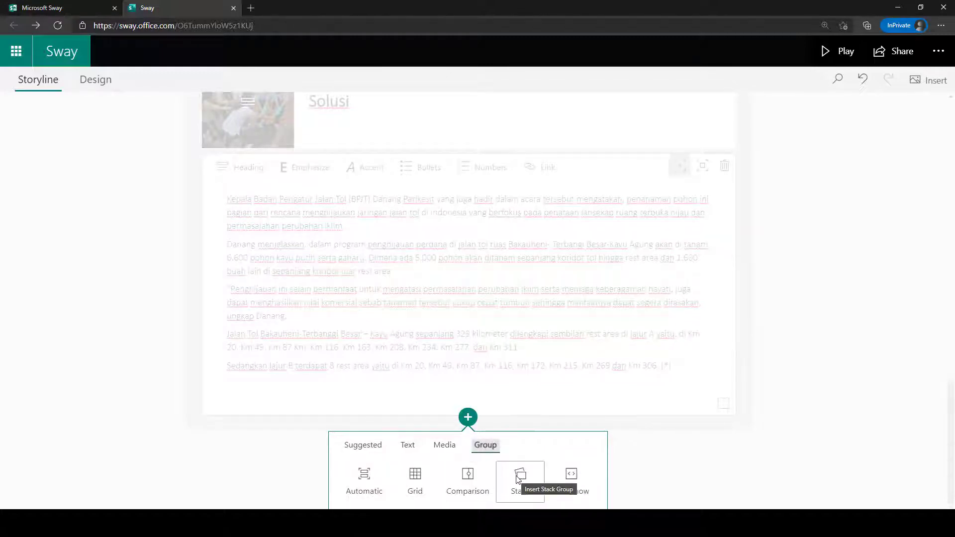
pyautogui.click(518, 478)
pyautogui.click(455, 386)
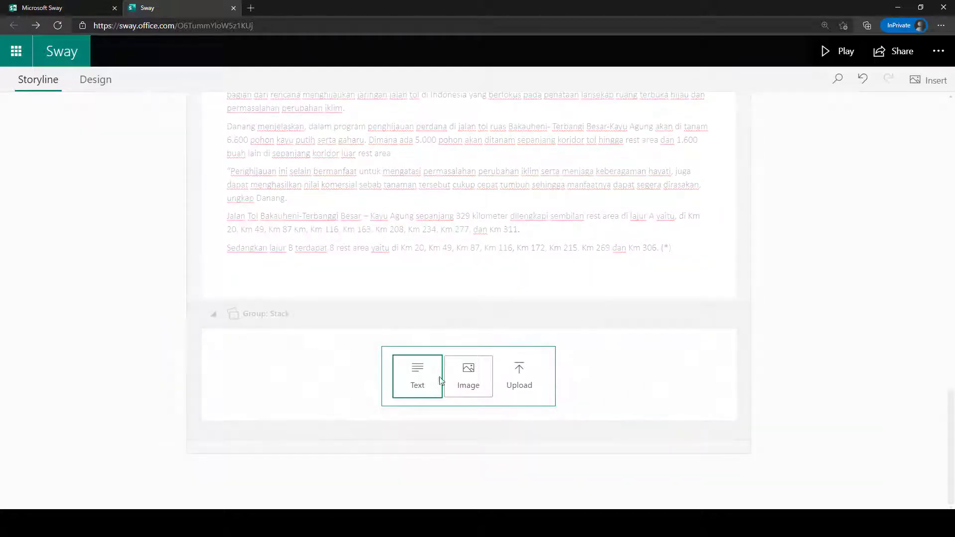
pyautogui.click(468, 374)
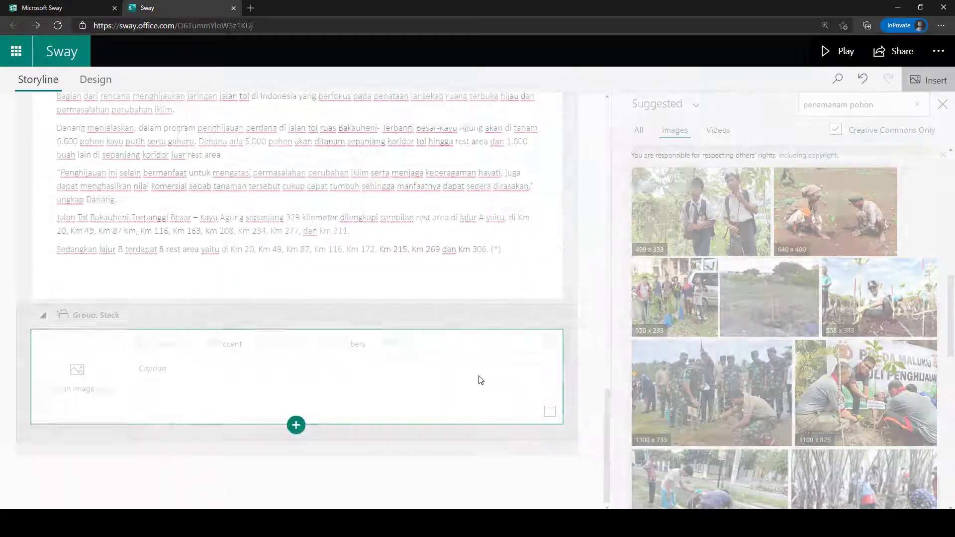
# - Add the 1100 x 825 image of men planting a tree by a banner to the stack's image card
pyautogui.click(802, 113)
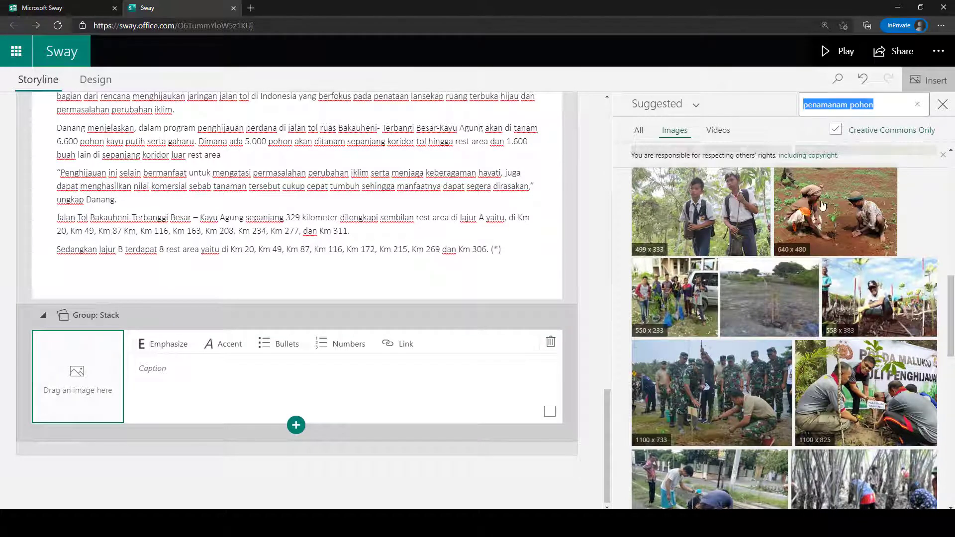
pyautogui.scroll(-2, 854, 299)
pyautogui.click(854, 286)
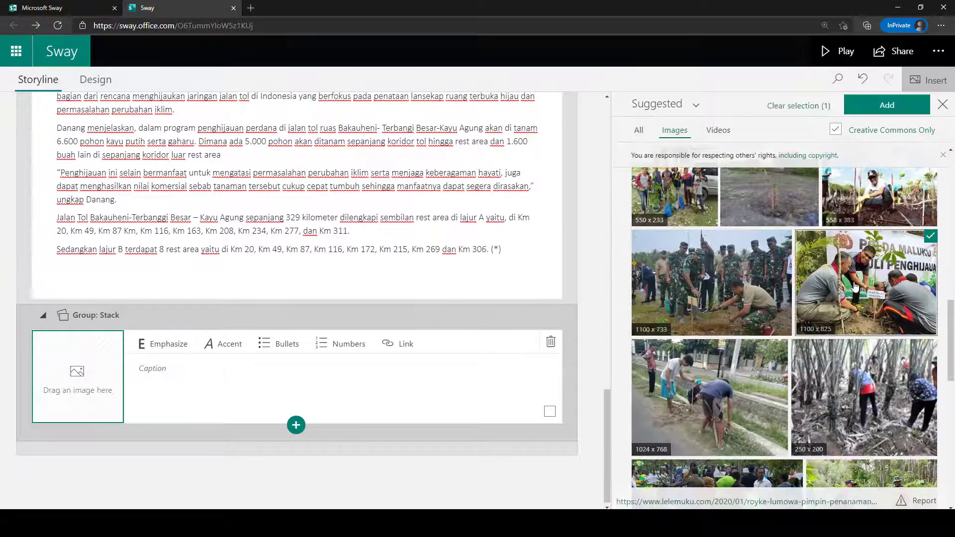
pyautogui.click(885, 104)
# - Add the 619 x 354 image of the man in green signing a board as the stack's second image
pyautogui.scroll(-3, 862, 253)
pyautogui.scroll(-1, 862, 253)
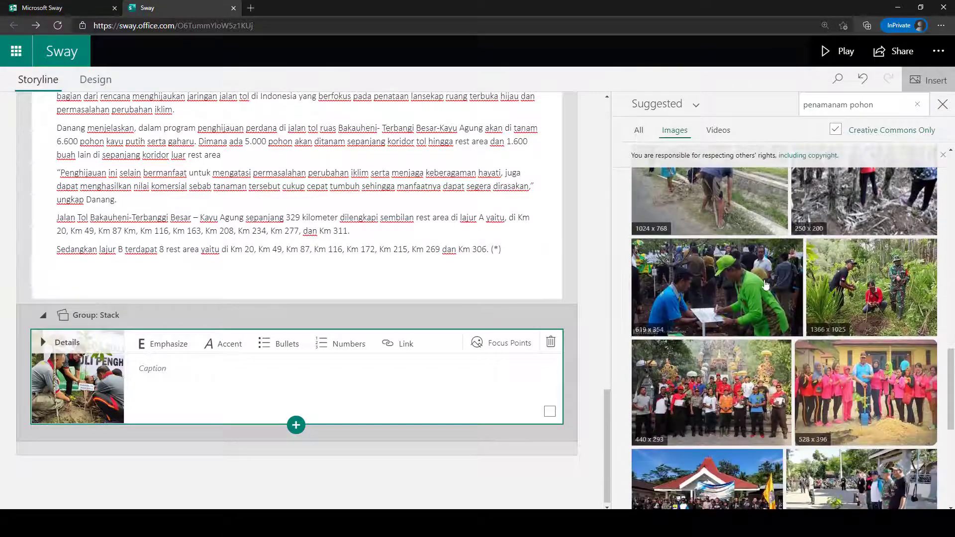
pyautogui.click(746, 278)
pyautogui.click(885, 103)
# - Add the 440 x 330 image of people lined up beside a bagged sapling as the stack's third image
pyautogui.scroll(-2, 860, 277)
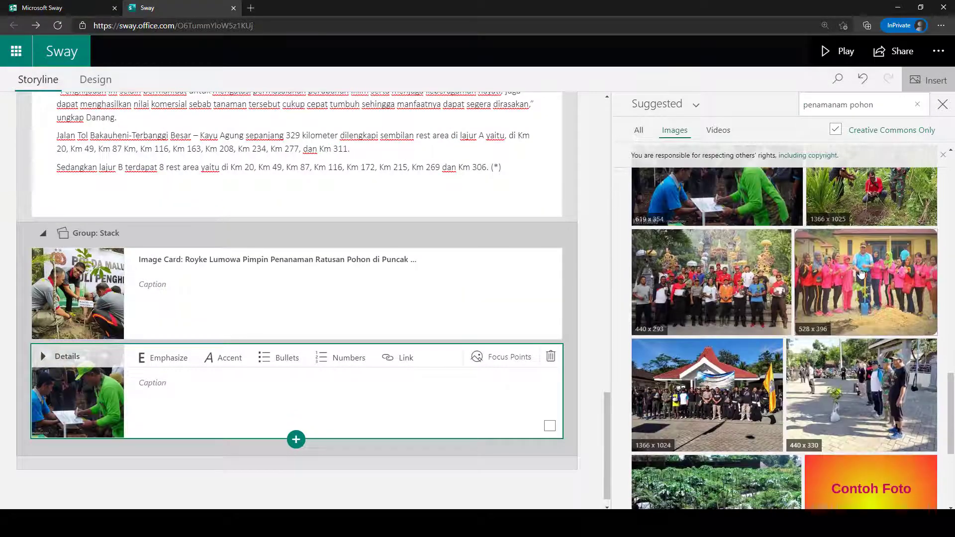
pyautogui.scroll(-1, 868, 299)
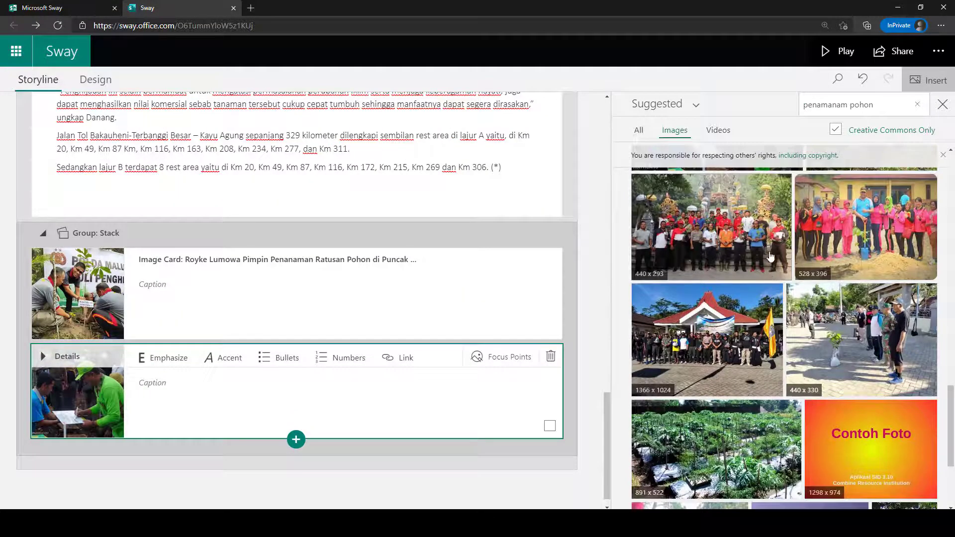
pyautogui.click(893, 343)
pyautogui.click(887, 105)
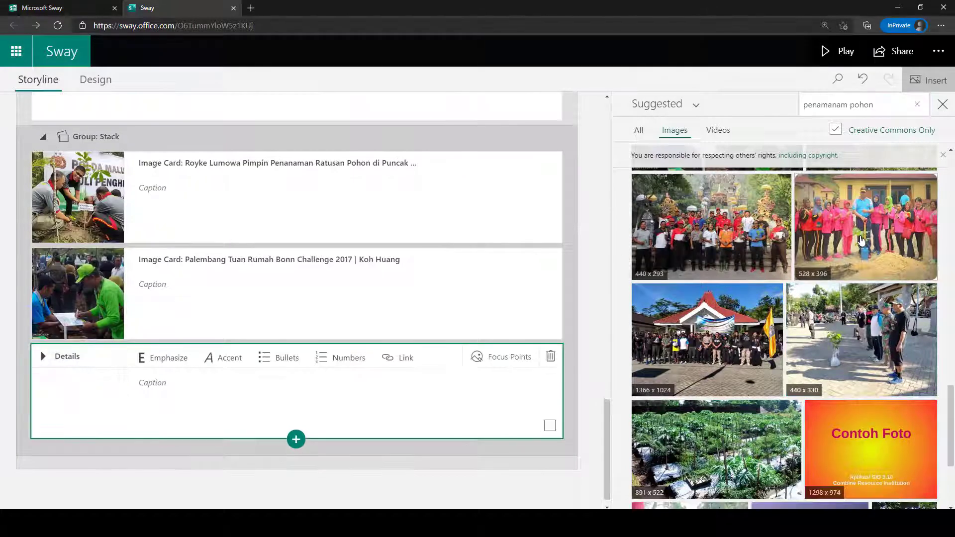
# - Look through the video results for the tree-planting search and check the available media sources
pyautogui.scroll(5, 812, 257)
pyautogui.scroll(5, 812, 258)
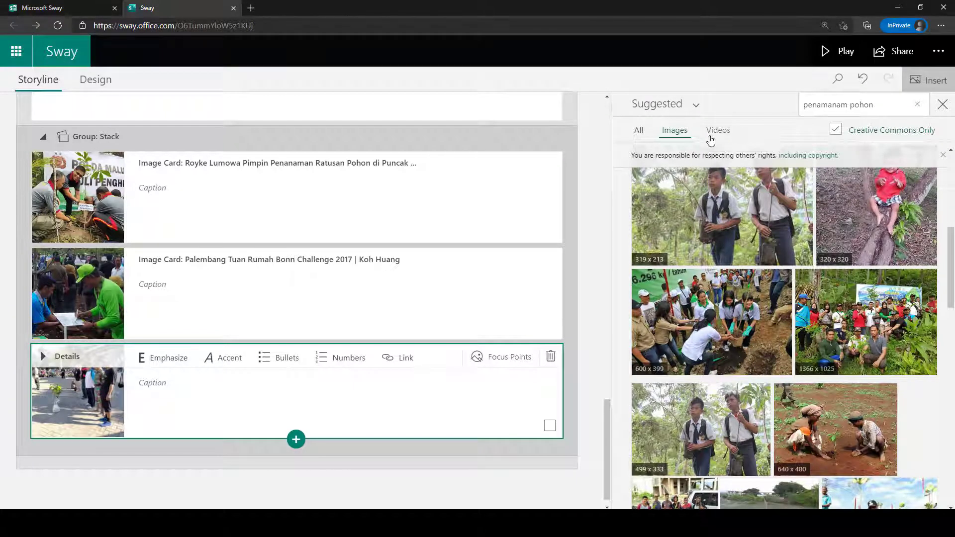
pyautogui.click(711, 139)
pyautogui.scroll(5, 763, 233)
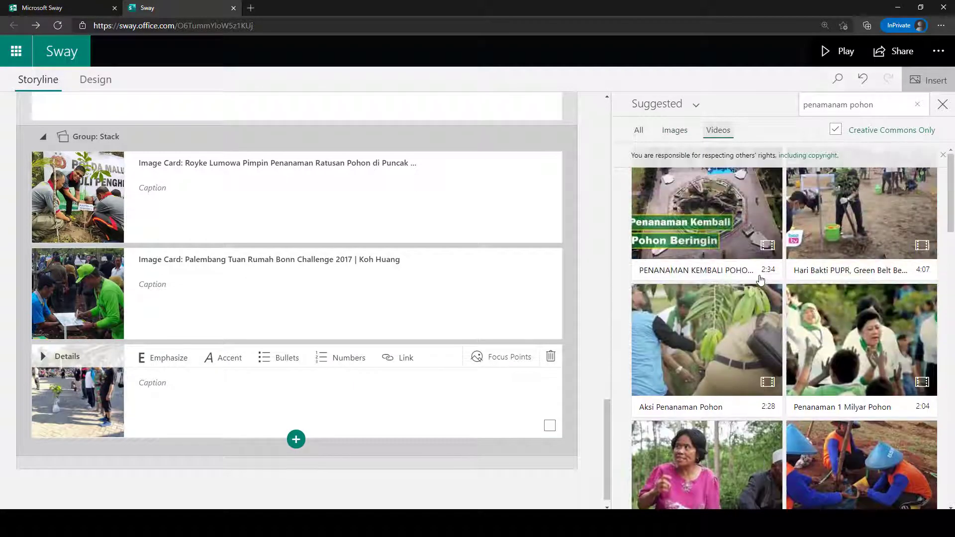
pyautogui.click(657, 115)
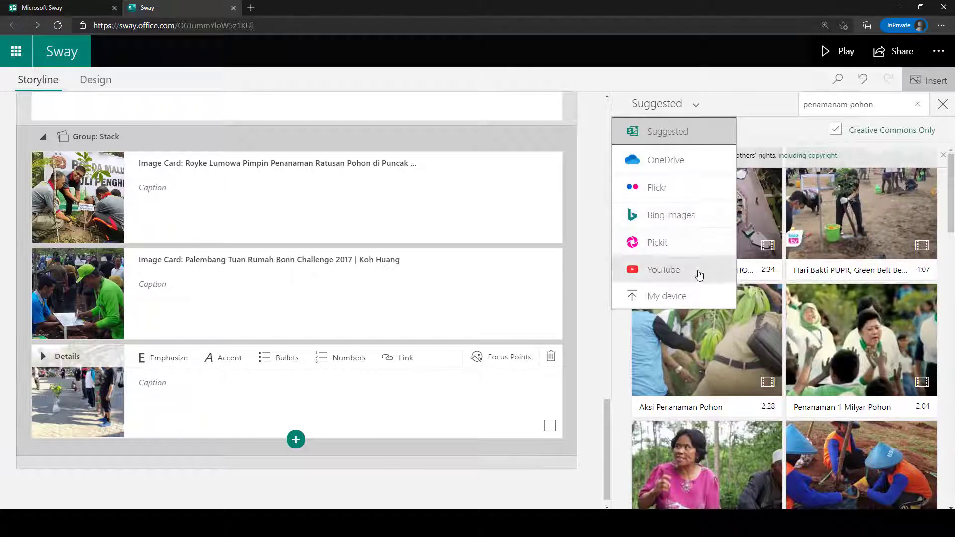
pyautogui.click(674, 115)
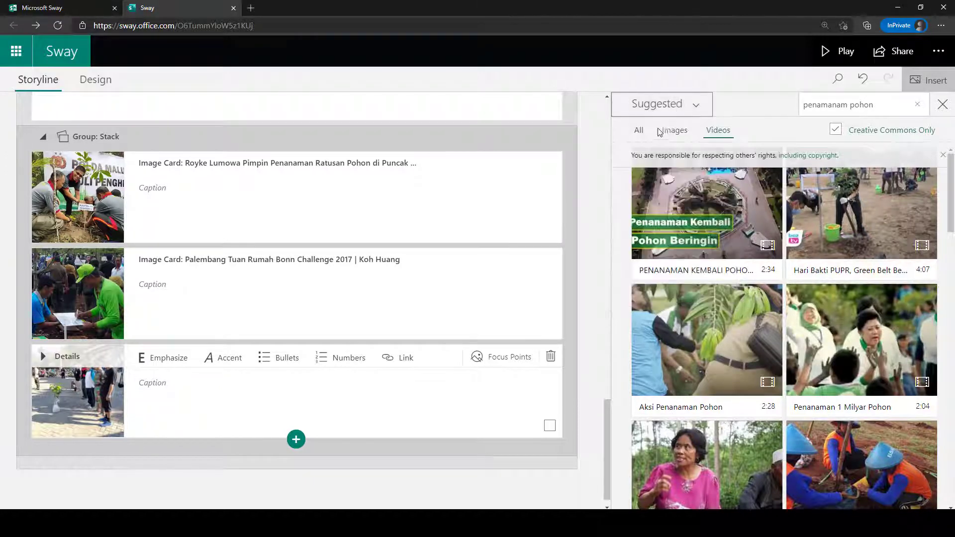
pyautogui.scroll(4, 500, 246)
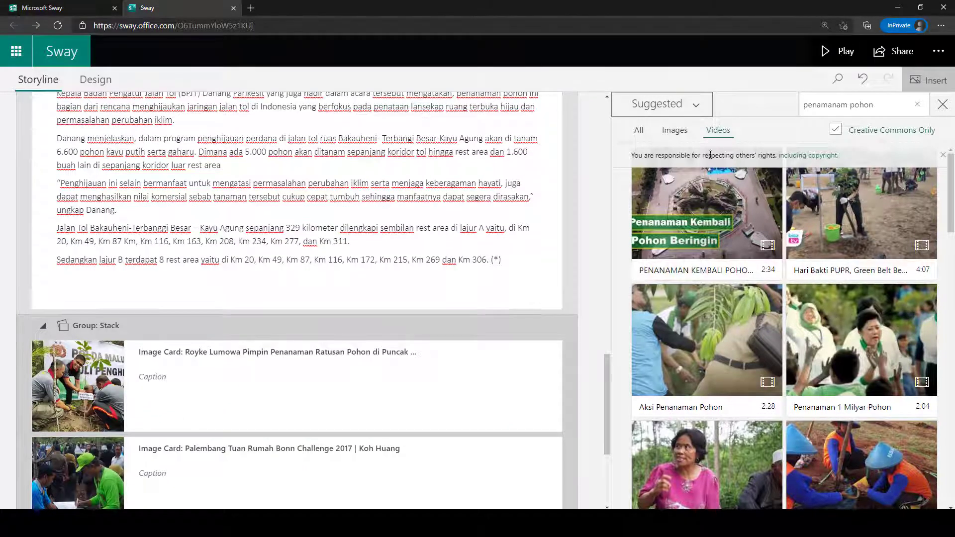
# - Clear the media search text and switch the suggestions from videos back to images
pyautogui.click(881, 108)
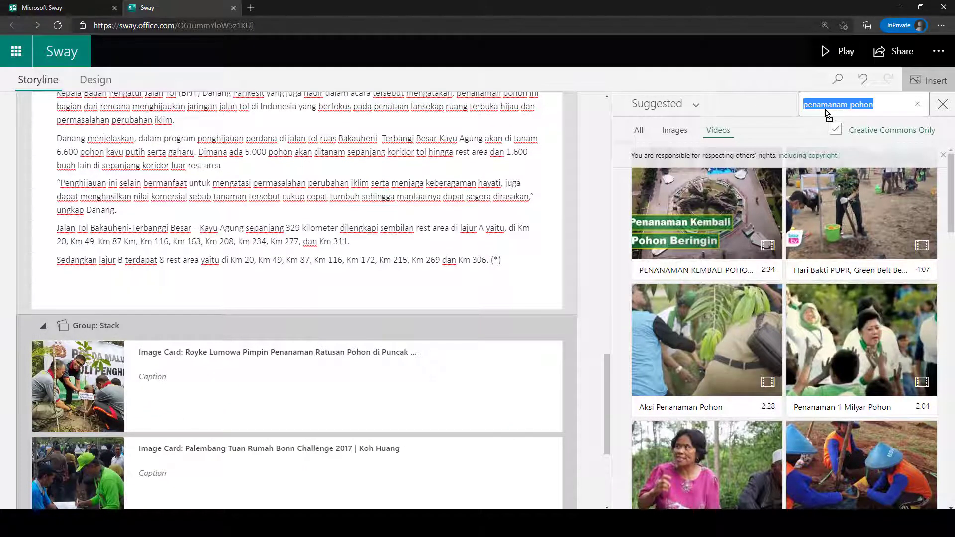
pyautogui.press('BackSpace')
pyautogui.click(670, 115)
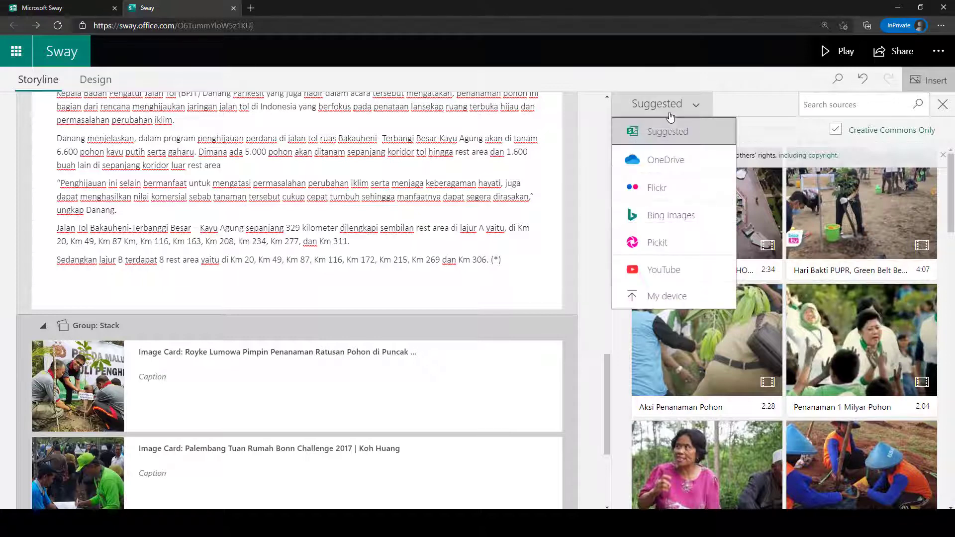
pyautogui.click(762, 103)
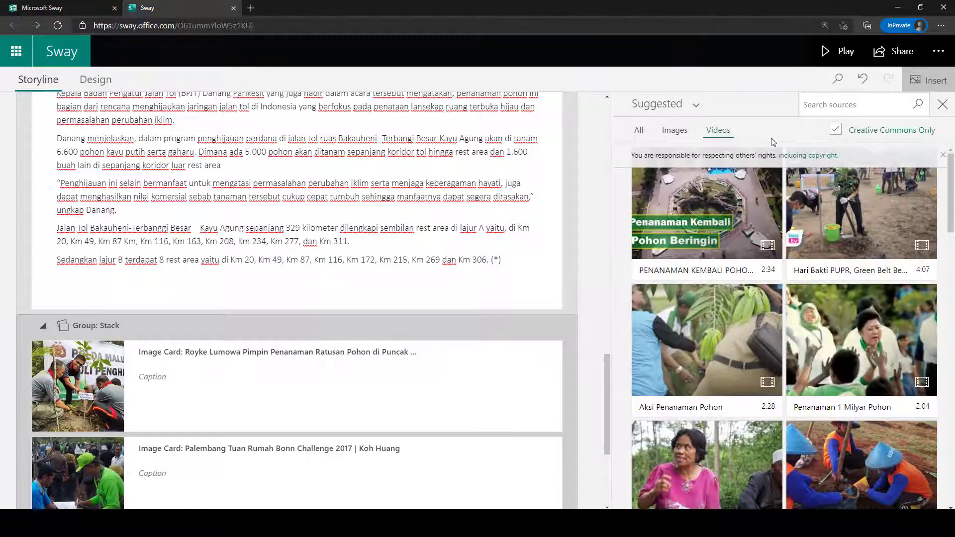
pyautogui.click(674, 131)
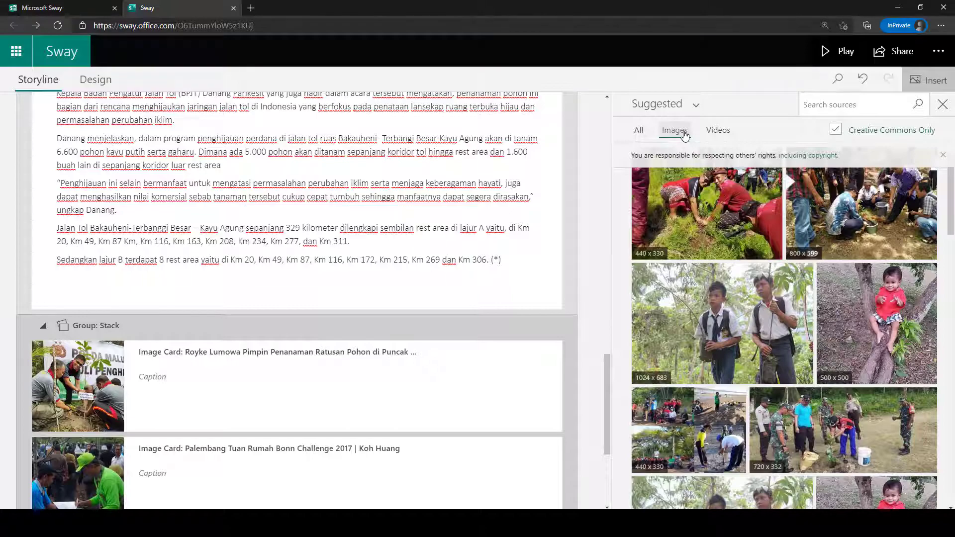
pyautogui.scroll(-4, 235, 185)
pyautogui.scroll(2, 280, 279)
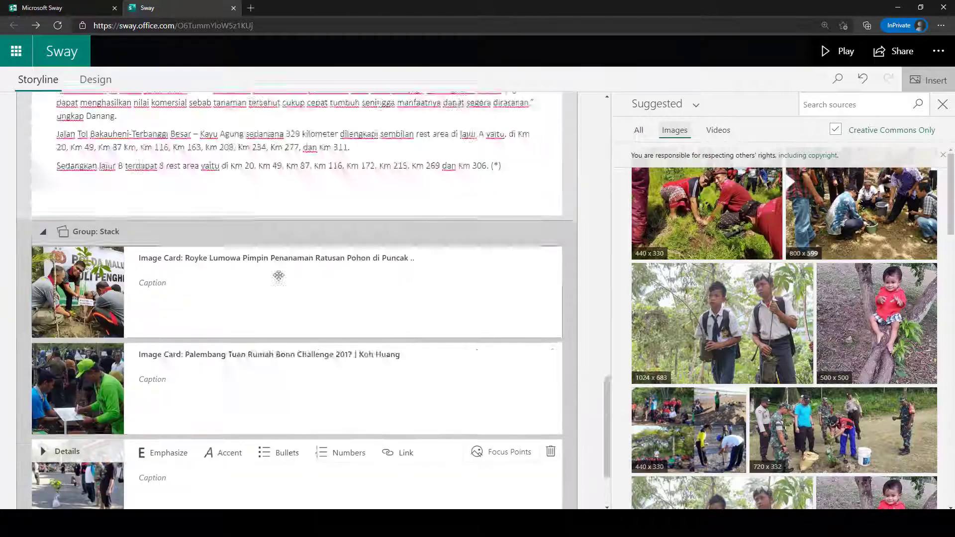
pyautogui.scroll(15, 279, 276)
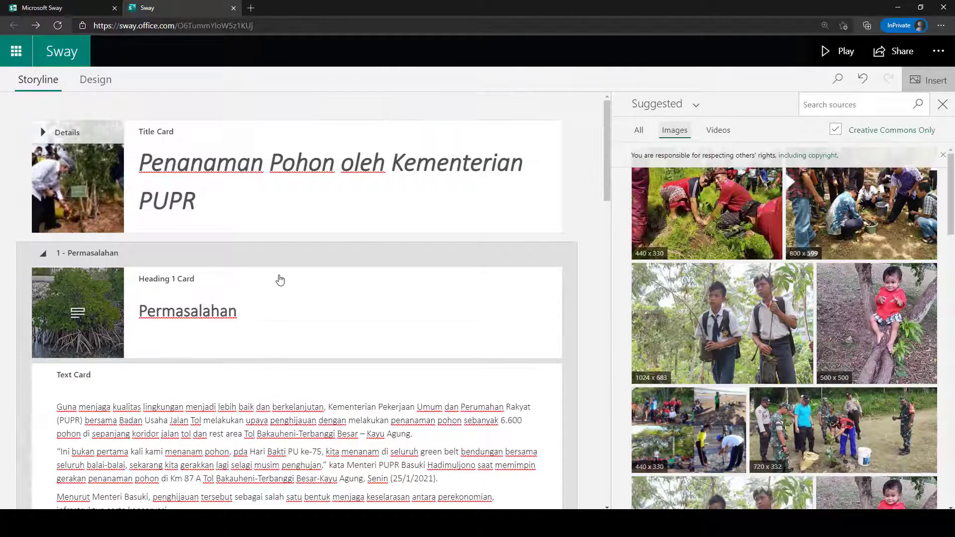
pyautogui.scroll(-15, 244, 208)
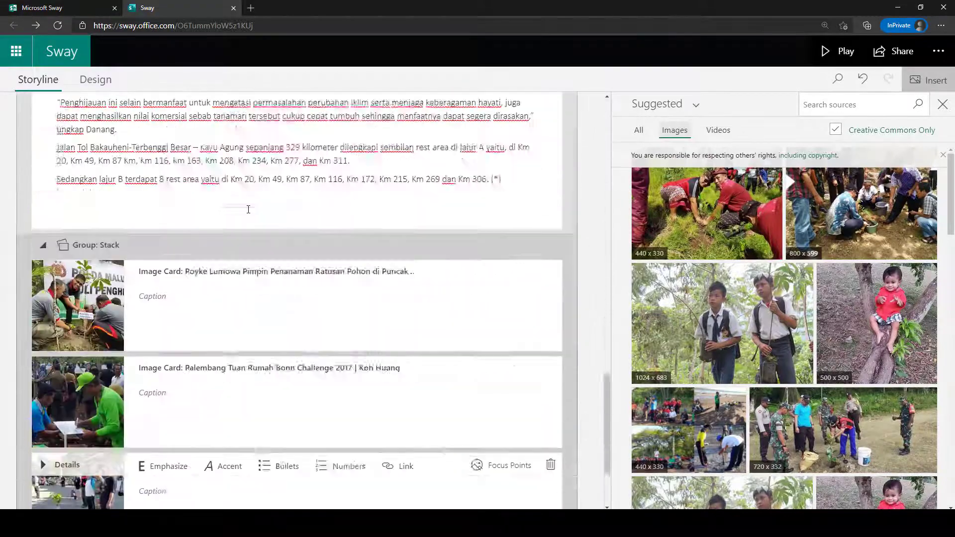
pyautogui.click(297, 425)
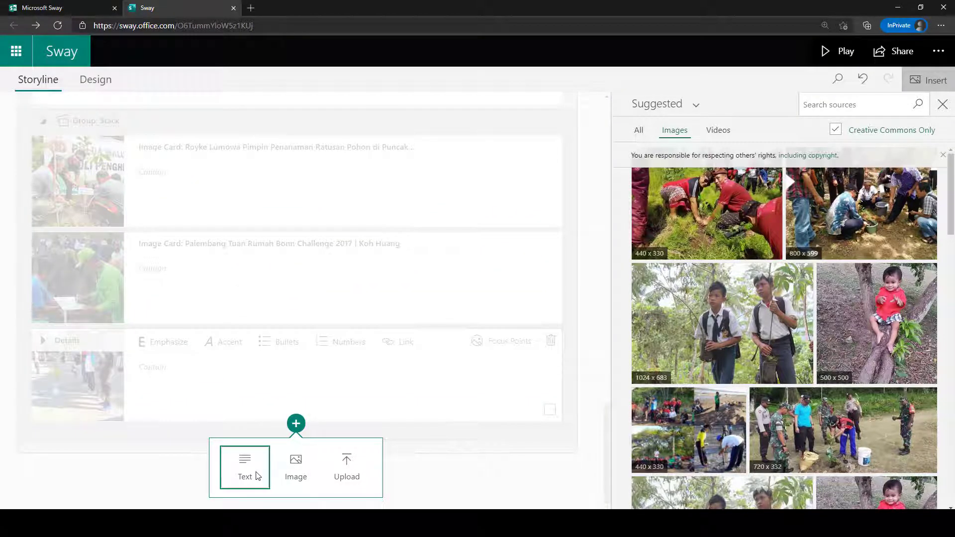
pyautogui.click(327, 397)
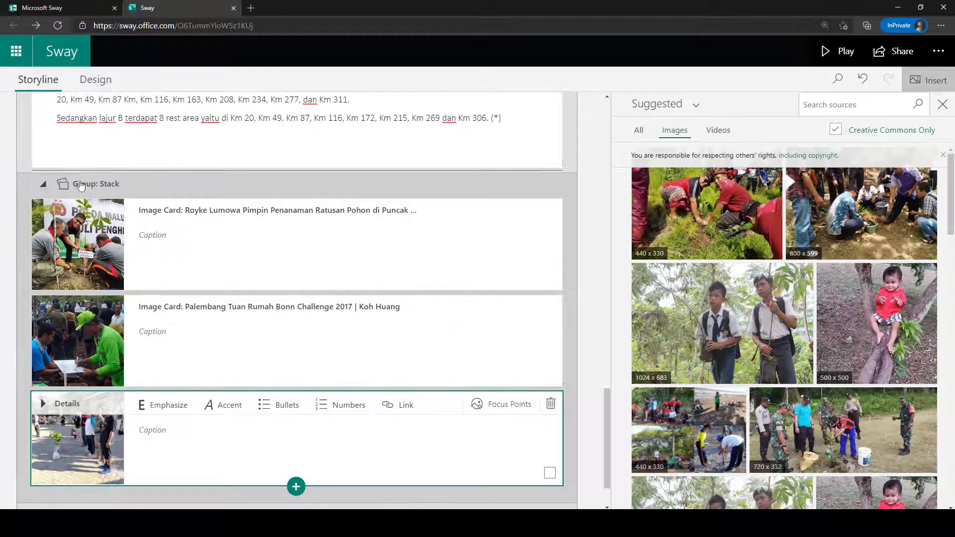
# - Collapse the Stack group under Solusi and add a Heading 1 card below it reading "Terima Kasih"
pyautogui.click(80, 185)
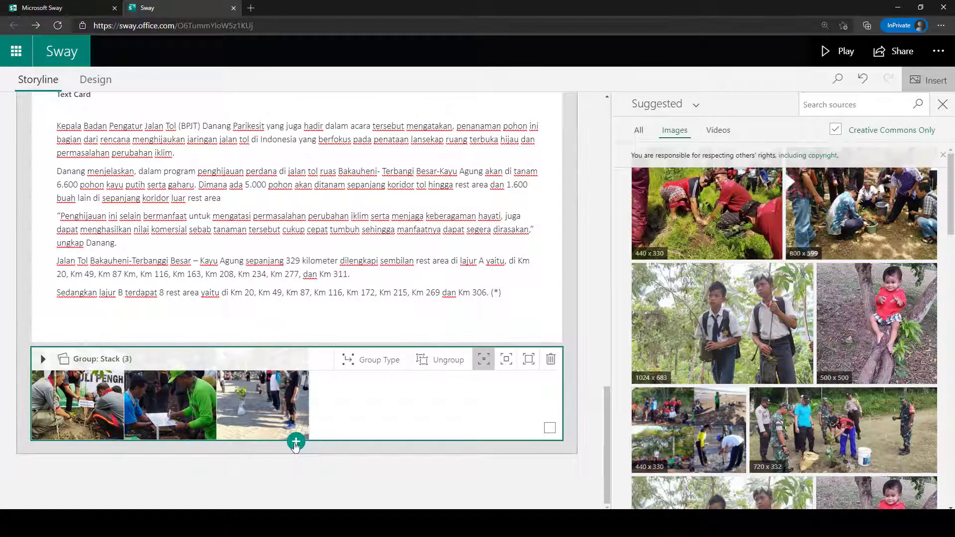
pyautogui.click(295, 444)
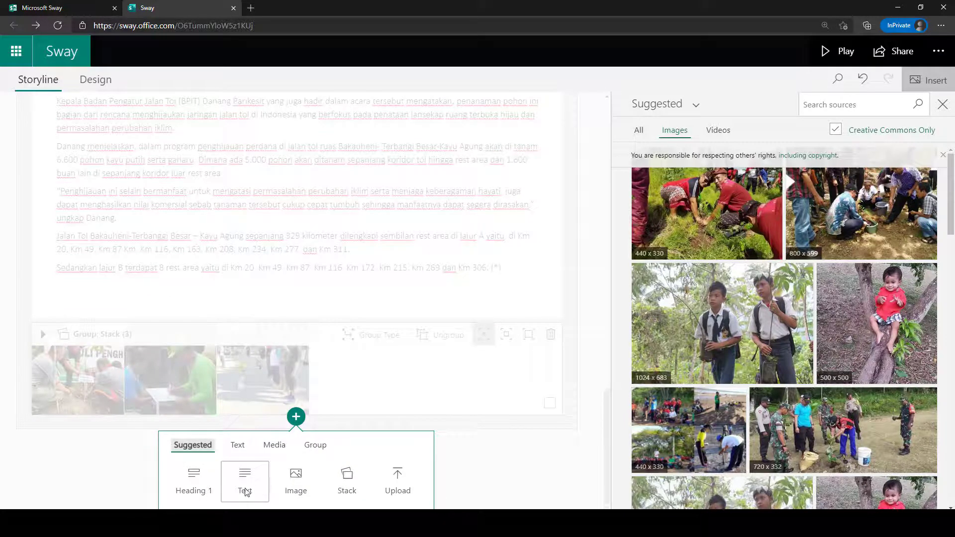
pyautogui.click(195, 485)
pyautogui.click(224, 393)
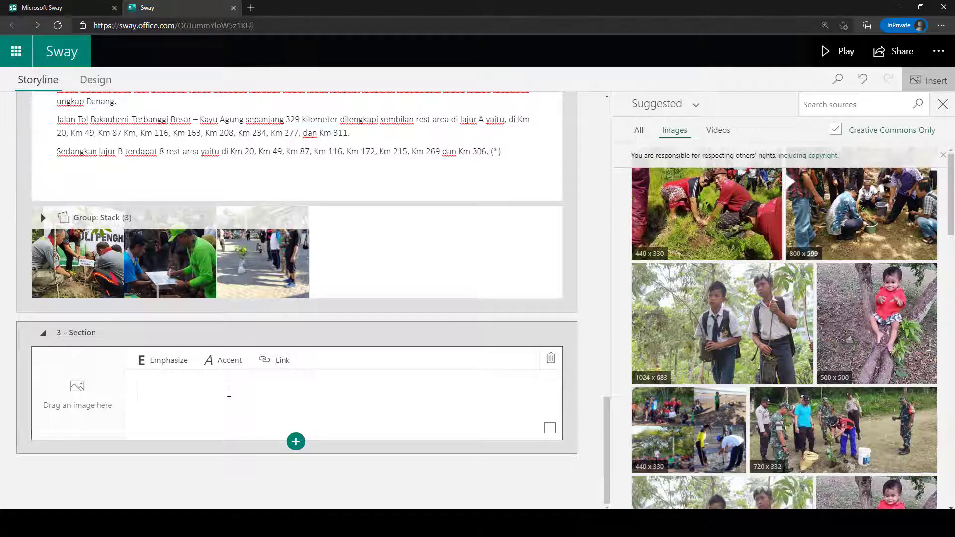
pyautogui.write('Terima Kasih')
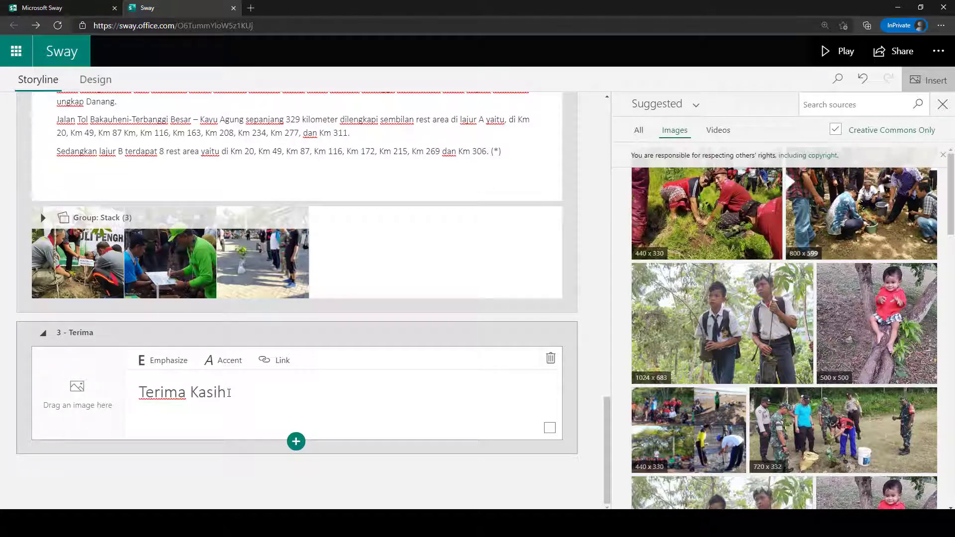
# - Search images for "thank" and set the 1200 x 800 "Thank you" letter-tile picture as the Terima Kasih heading's background
pyautogui.click(72, 400)
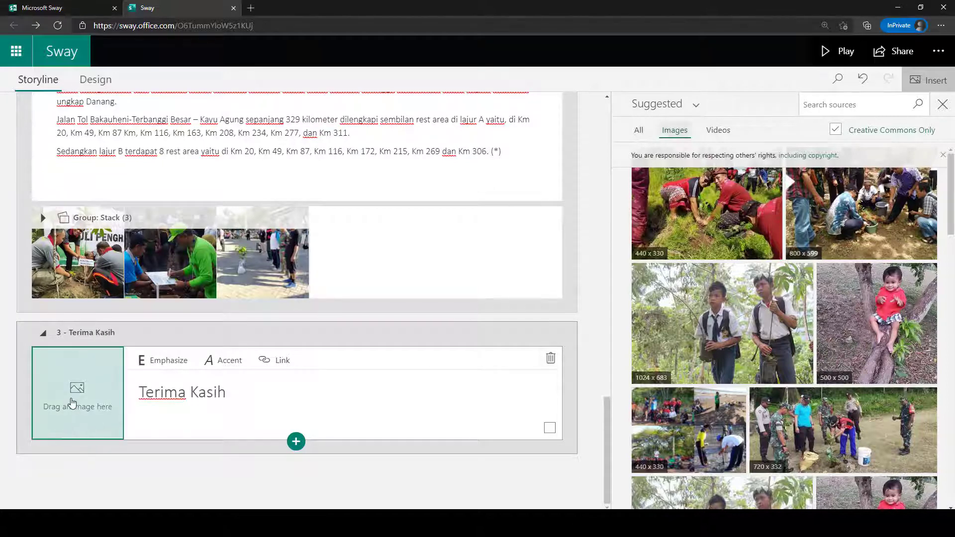
pyautogui.click(872, 104)
pyautogui.write('t')
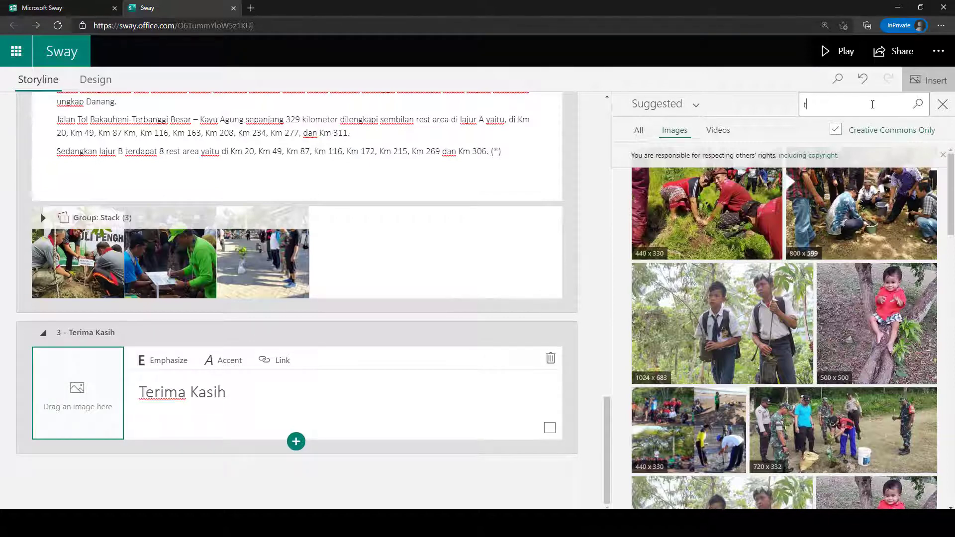
pyautogui.write('hank')
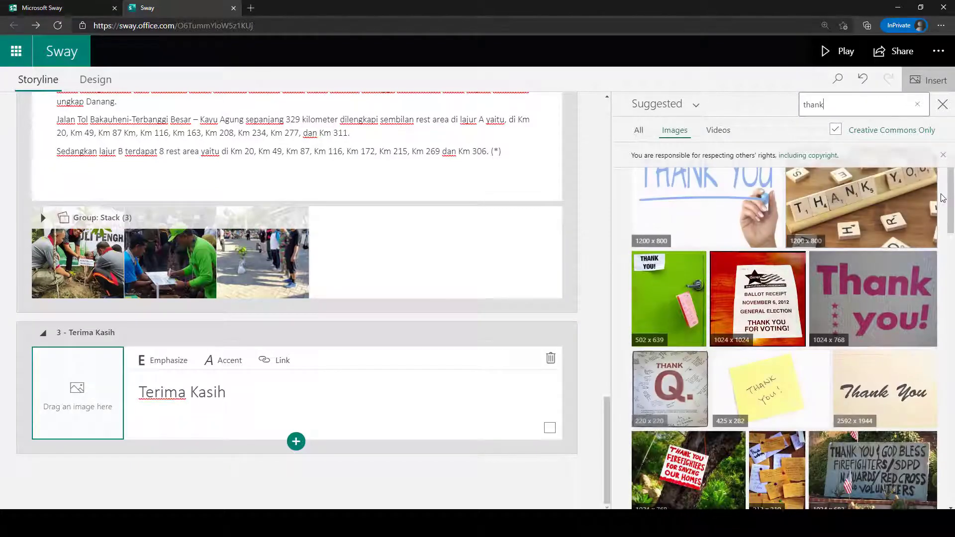
pyautogui.click(851, 201)
# - Go back to the title card and close the media insertion pane
pyautogui.click(898, 111)
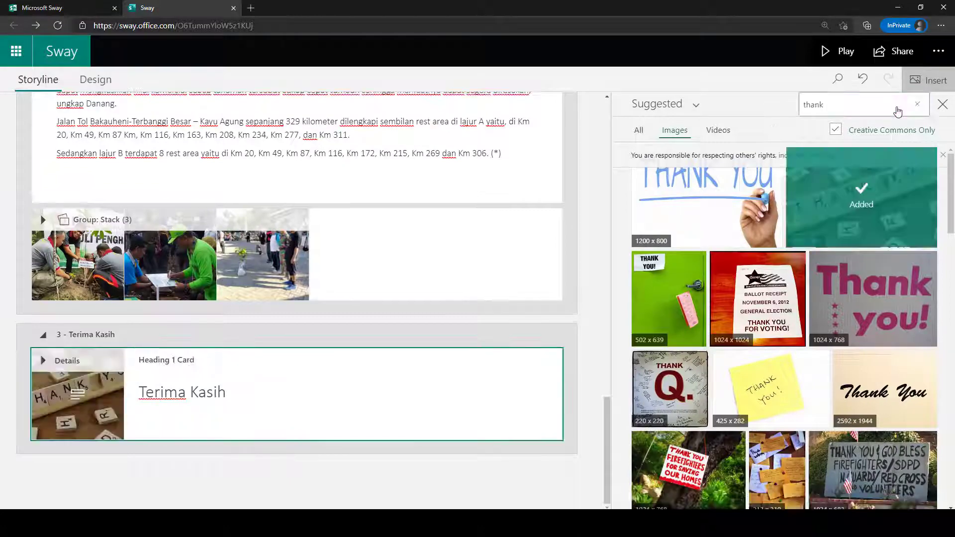
pyautogui.scroll(10, 396, 269)
pyautogui.scroll(3, 399, 270)
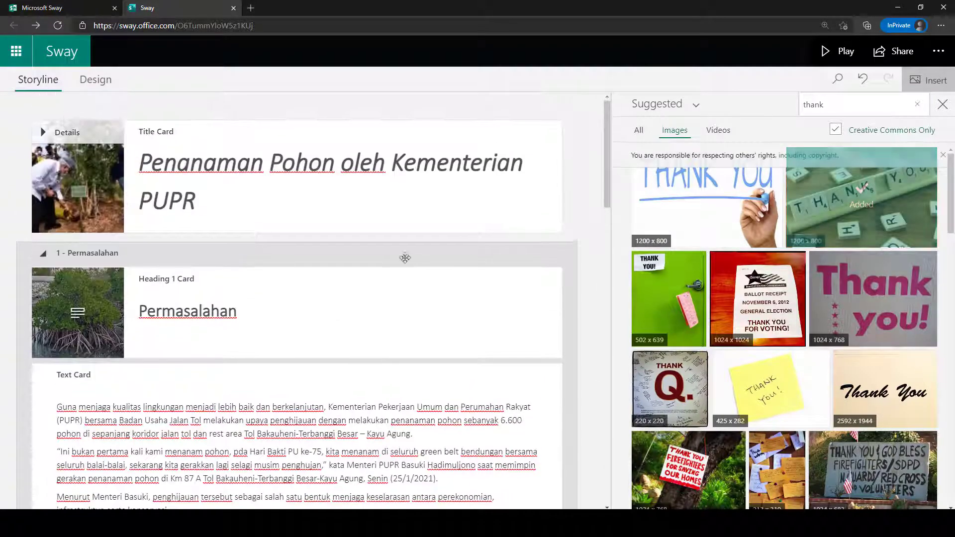
pyautogui.click(942, 105)
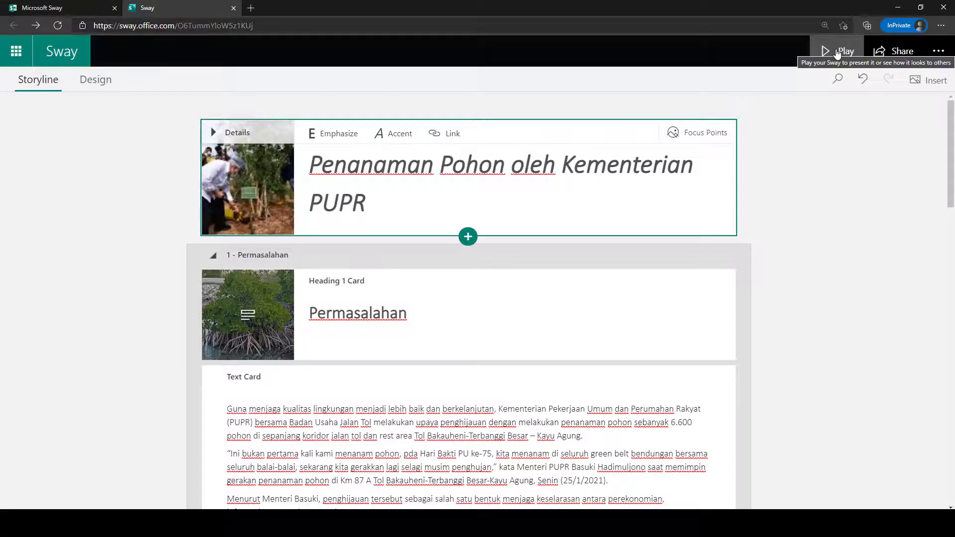
# - Play the Sway and page through it to the Solusi image stack, then return to the title
pyautogui.click(838, 52)
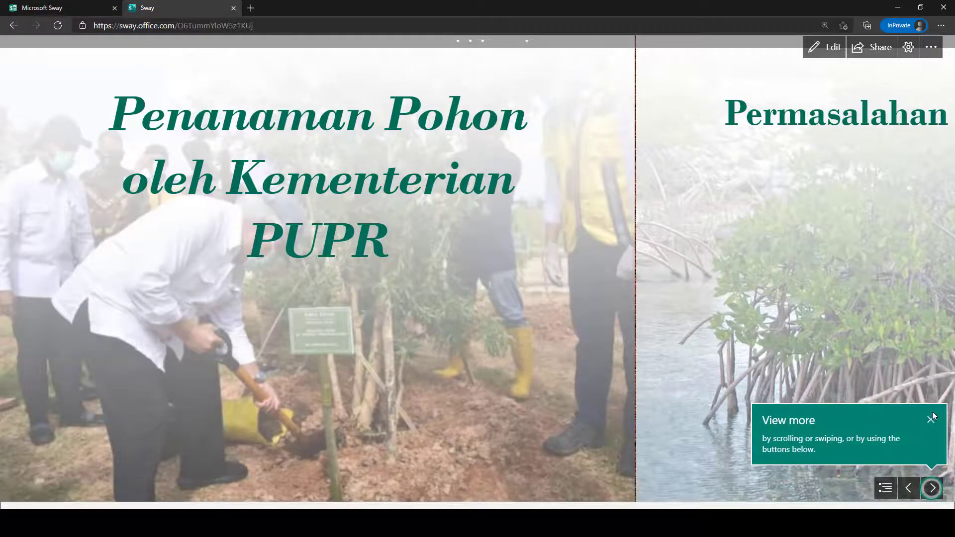
pyautogui.click(932, 415)
pyautogui.click(931, 488)
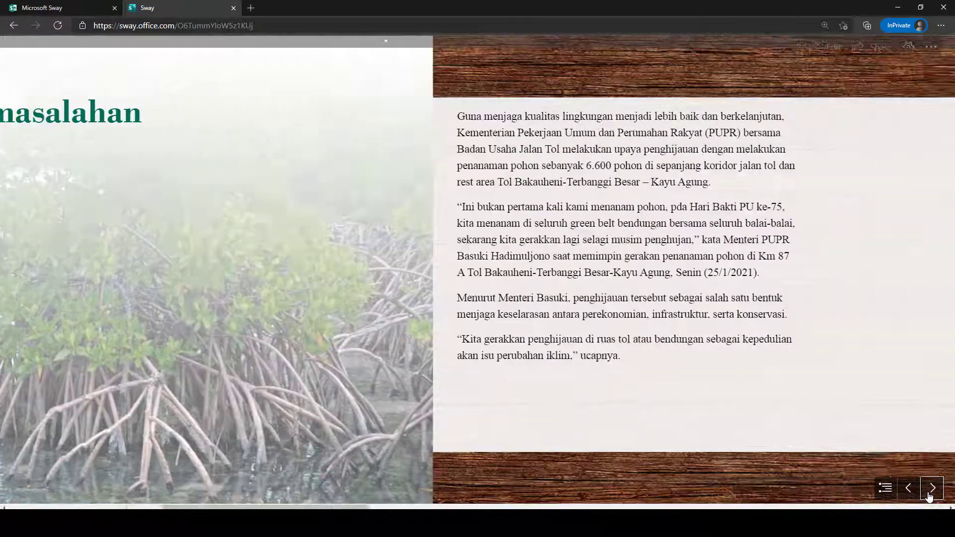
pyautogui.click(929, 494)
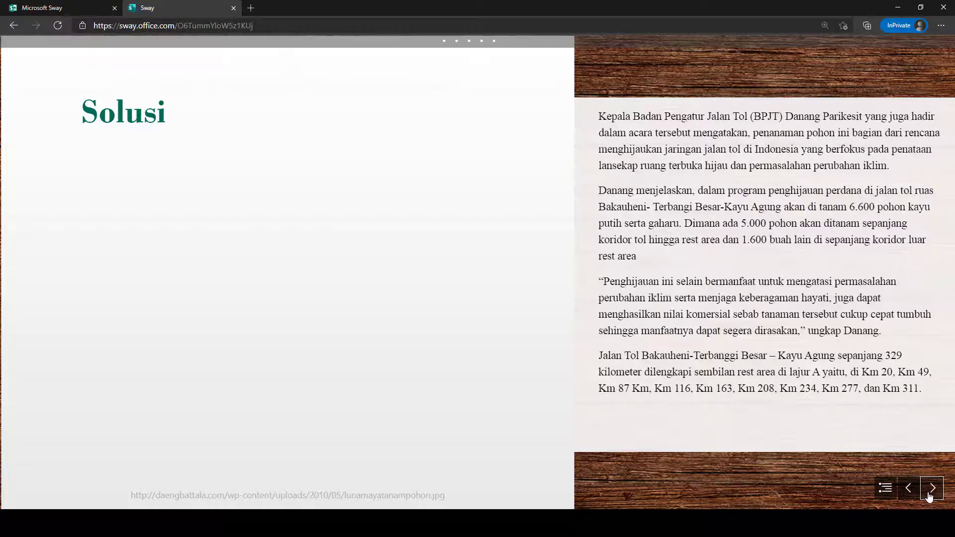
pyautogui.click(929, 494)
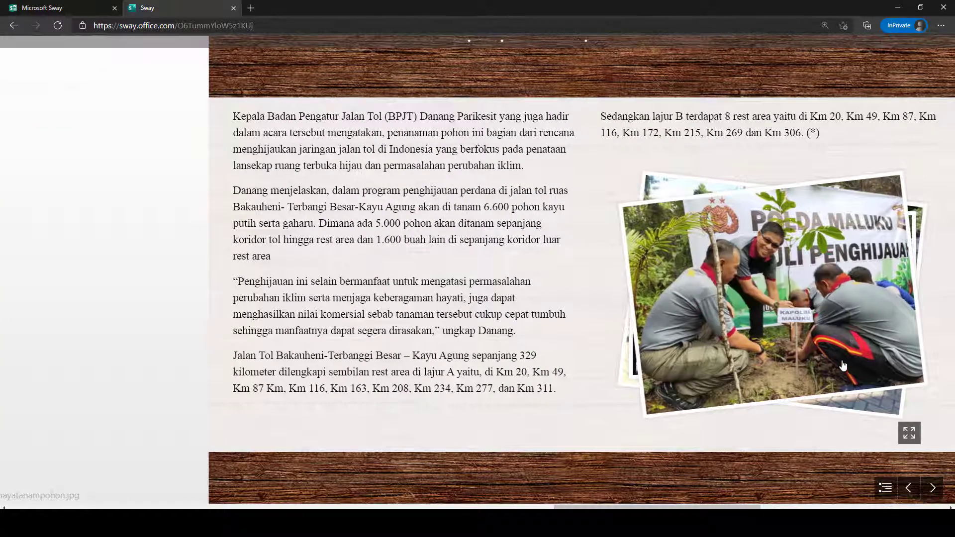
pyautogui.click(904, 491)
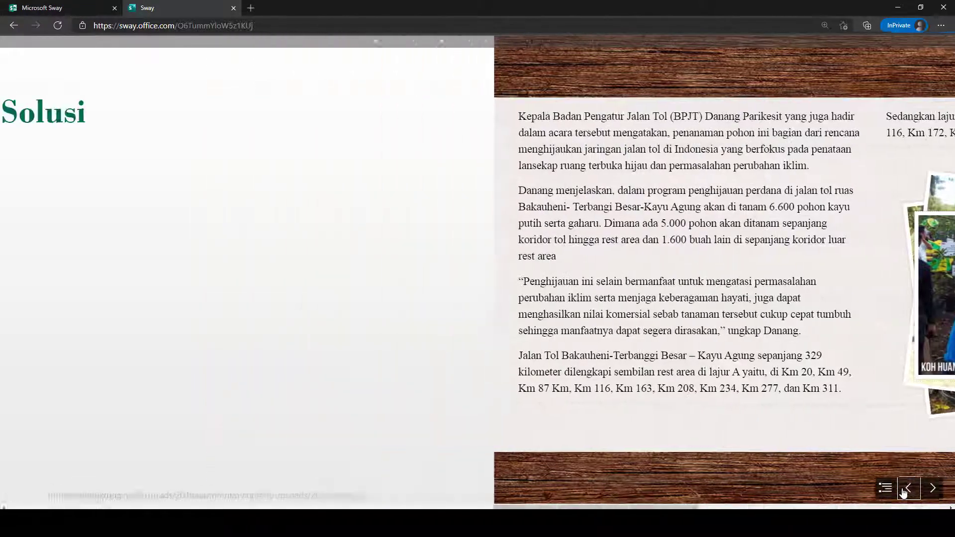
pyautogui.click(903, 492)
pyautogui.click(903, 492)
pyautogui.click(903, 492)
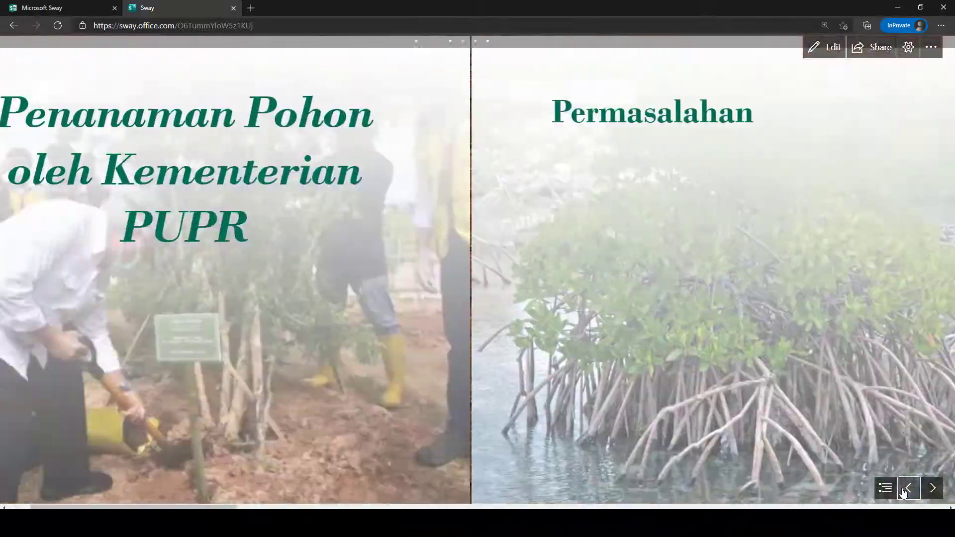
pyautogui.moveTo(132, 99); pyautogui.dragTo(500, 258)
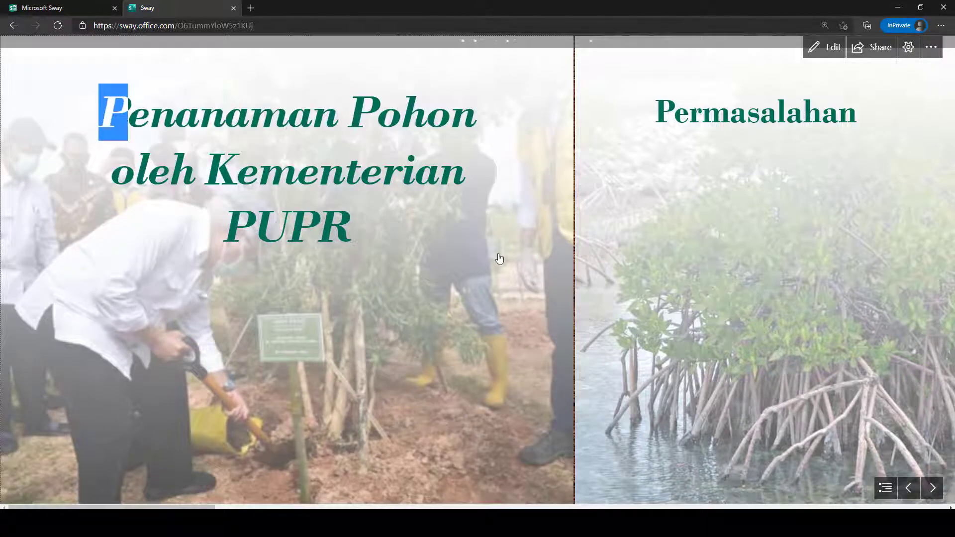
pyautogui.click(499, 258)
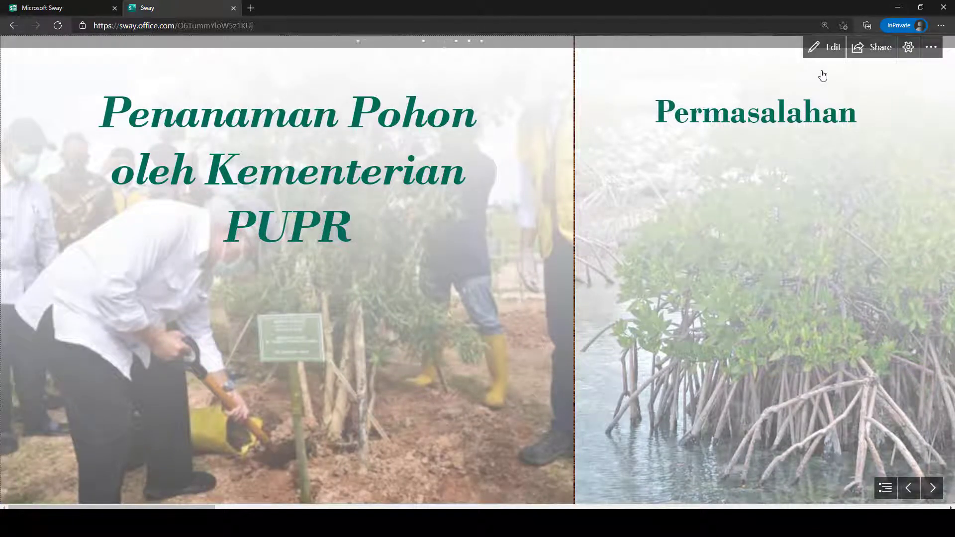
# - Return to editing, show the Sway in Design view and dismiss the preview tip
pyautogui.click(824, 49)
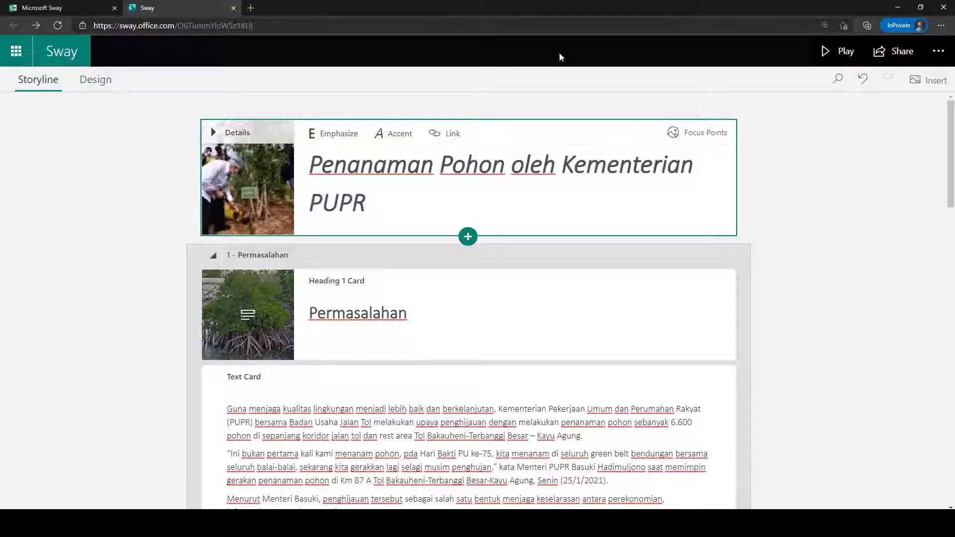
pyautogui.click(92, 85)
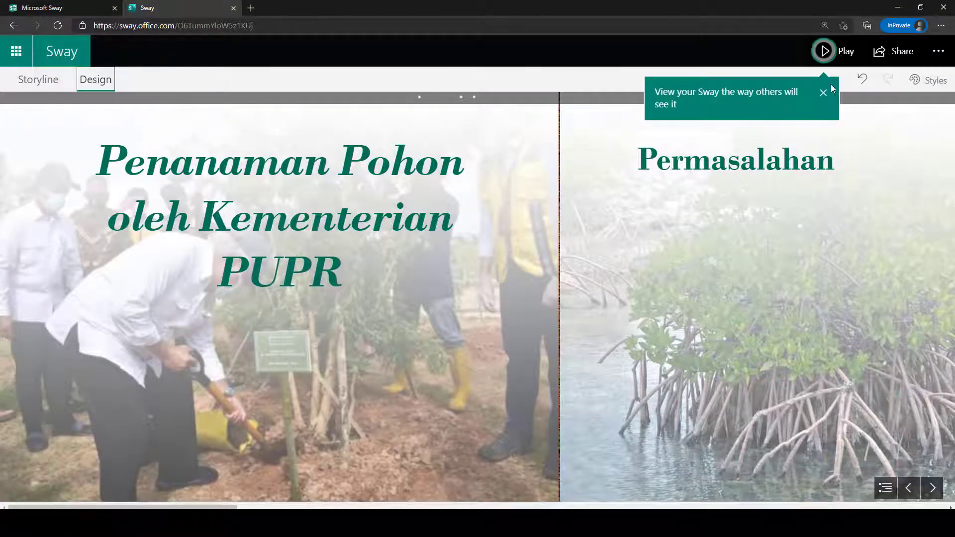
pyautogui.click(824, 93)
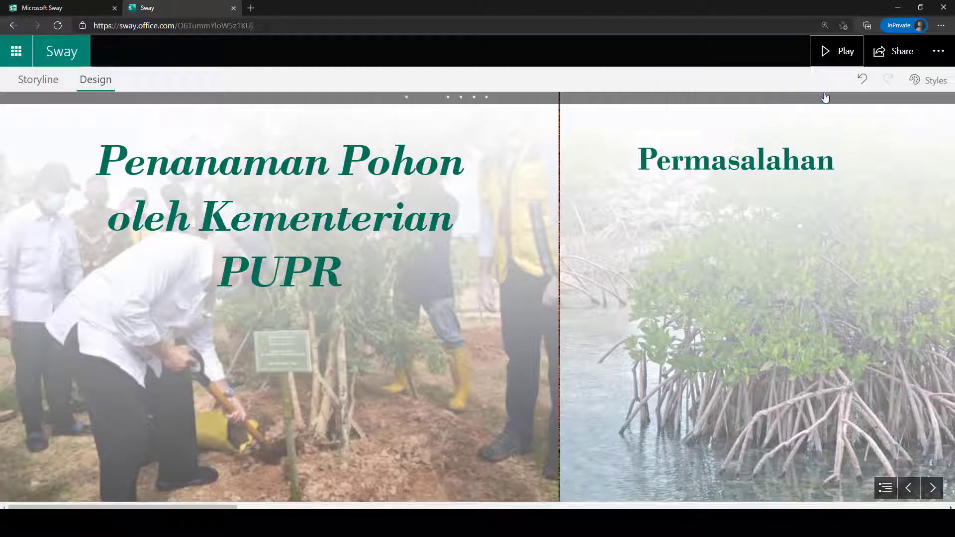
# - Open the Sway's style settings, try the Vertical layout, then return to Horizontal and page to the Solusi section
pyautogui.click(932, 85)
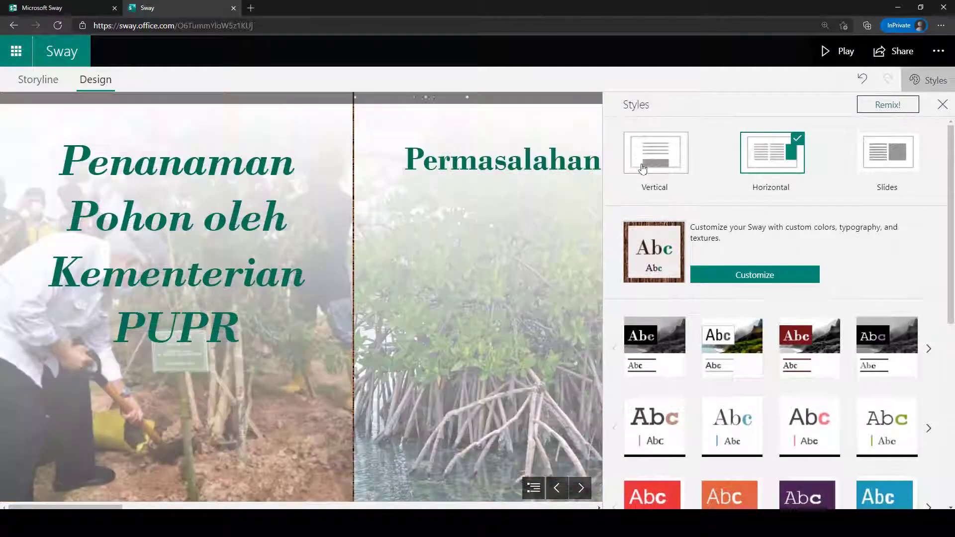
pyautogui.click(668, 160)
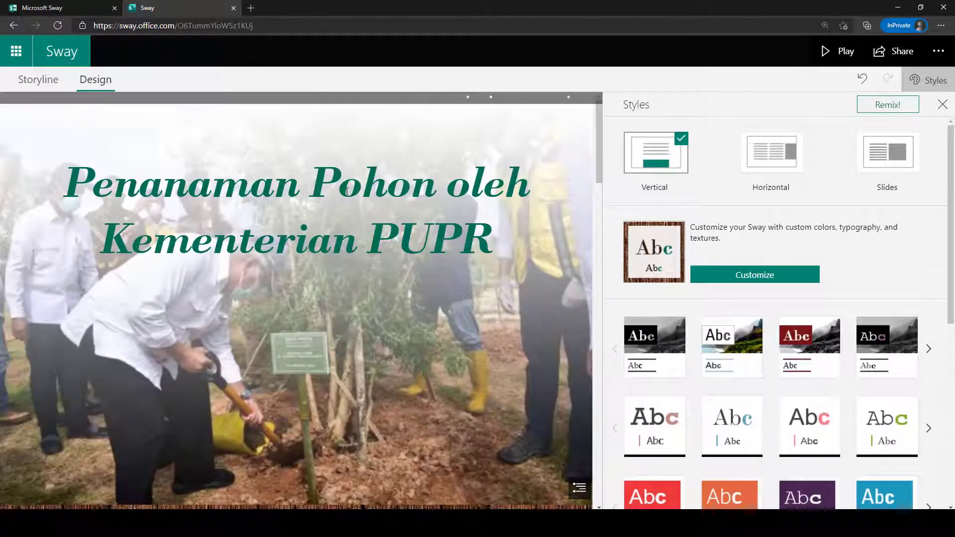
pyautogui.scroll(-10, 347, 192)
pyautogui.scroll(-15, 347, 191)
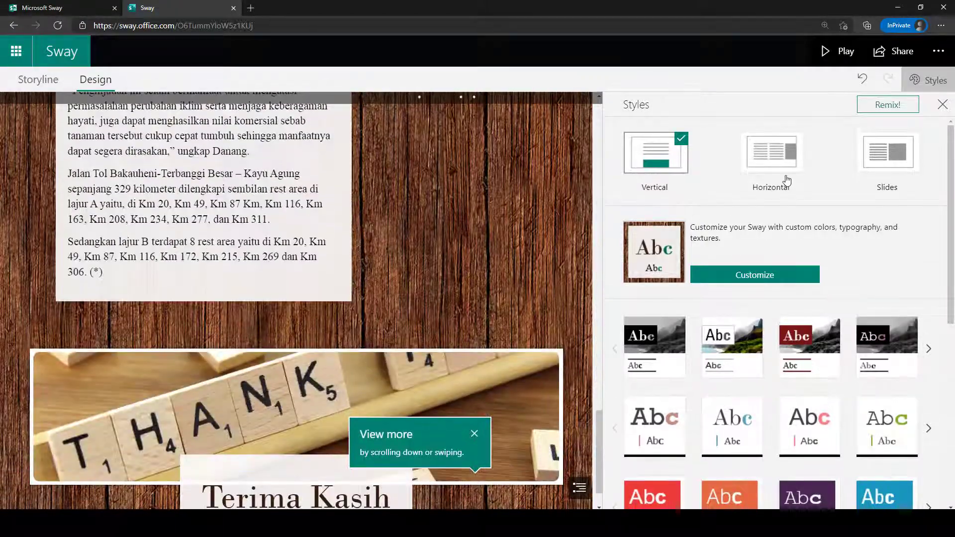
pyautogui.click(772, 154)
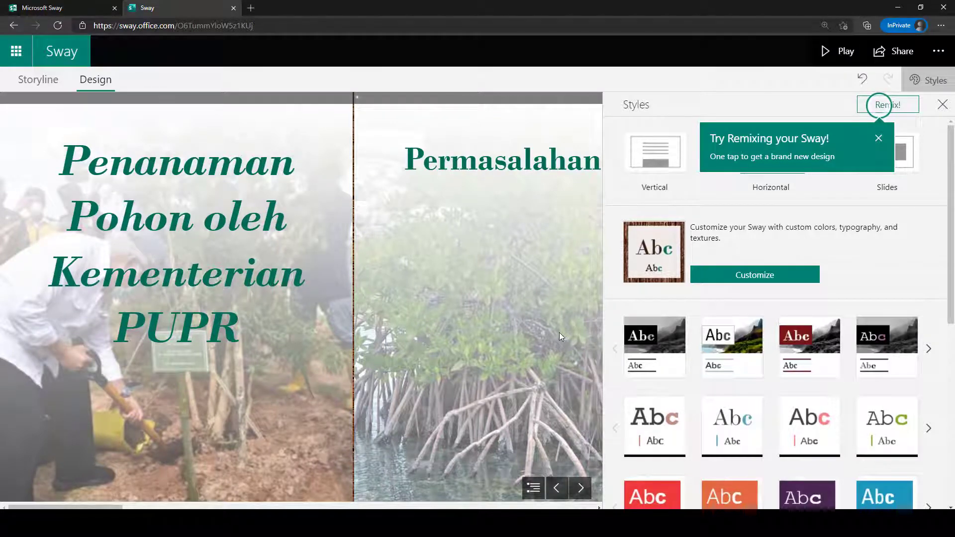
pyautogui.click(580, 487)
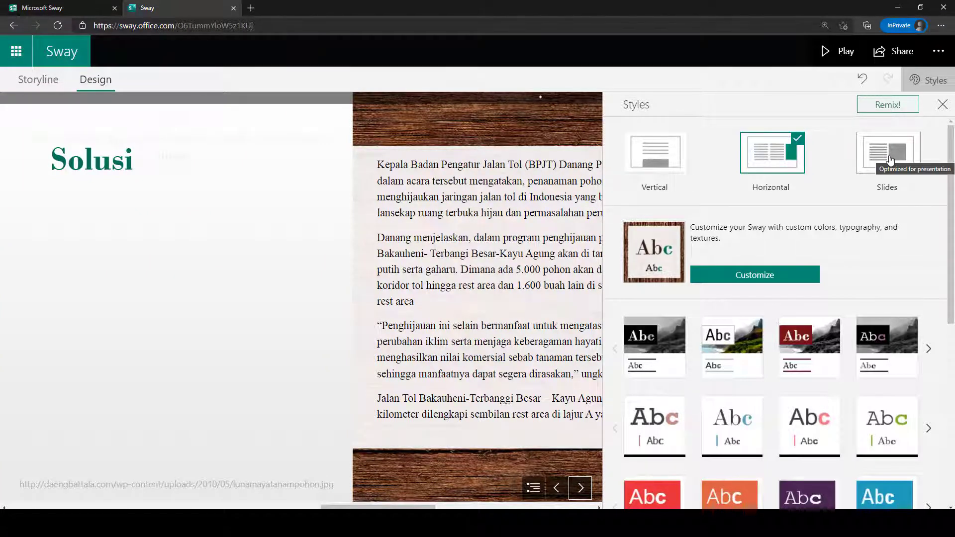
# - Apply the Slides layout to the Sway and dismiss the navigation tip
pyautogui.click(890, 159)
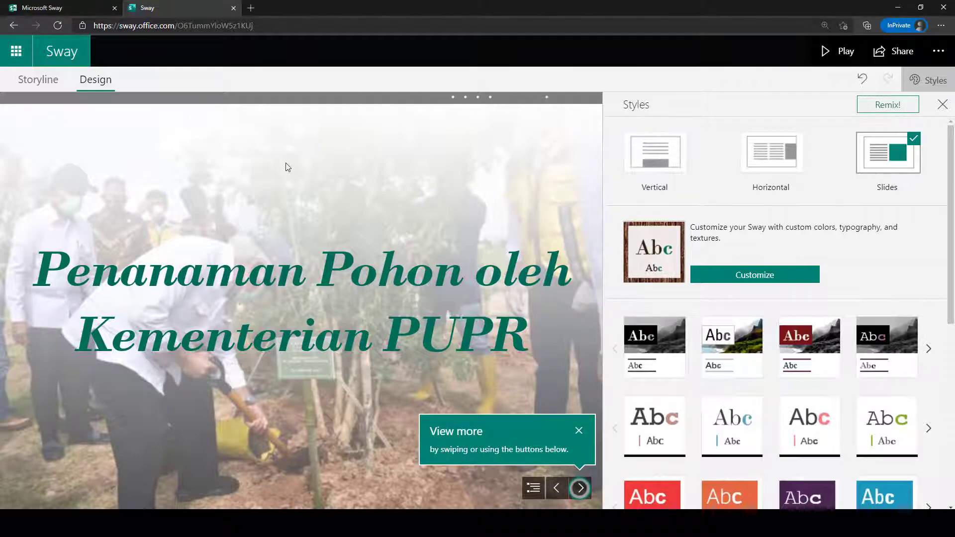
pyautogui.click(579, 430)
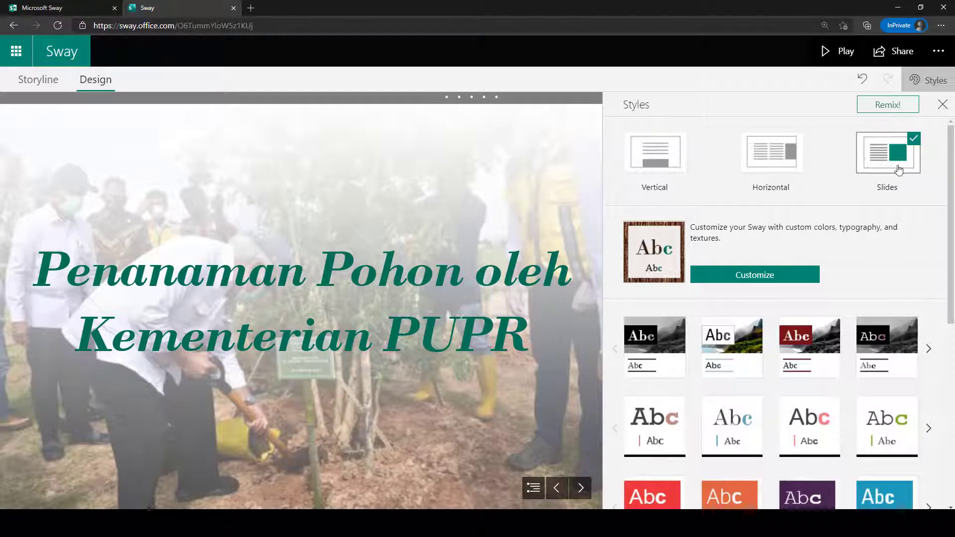
# - Browse the style gallery, try the green-headed style, then apply the white geometric-line style with green lettering
pyautogui.scroll(-7, 868, 259)
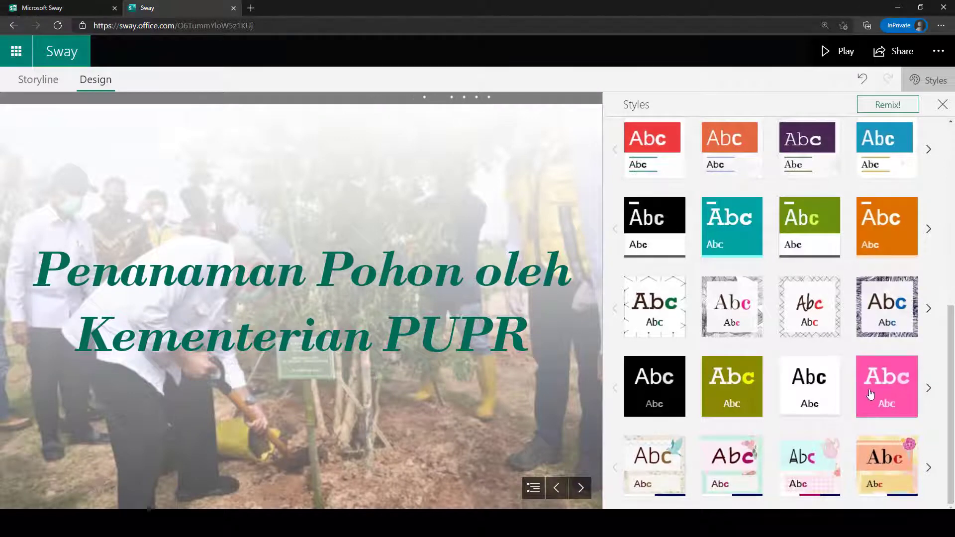
pyautogui.scroll(3, 869, 393)
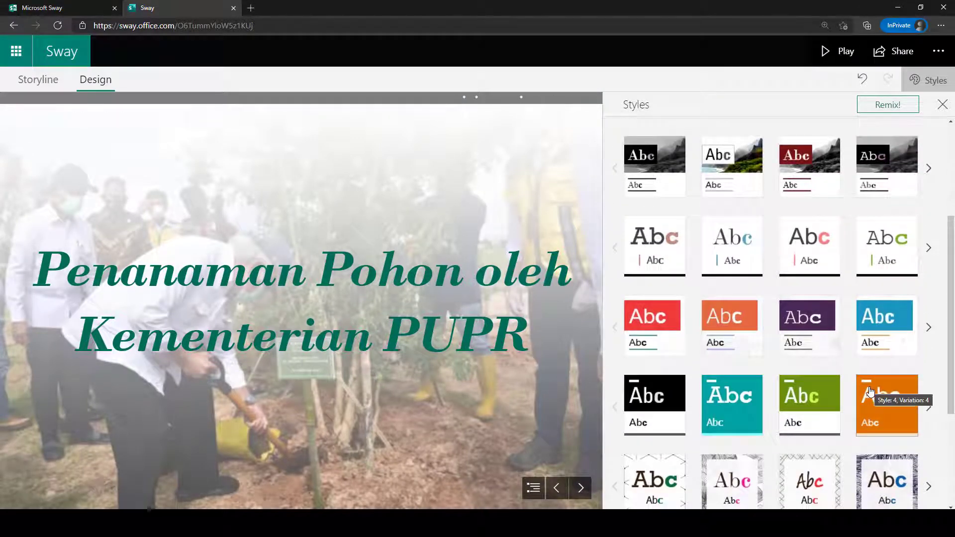
pyautogui.scroll(-1, 802, 332)
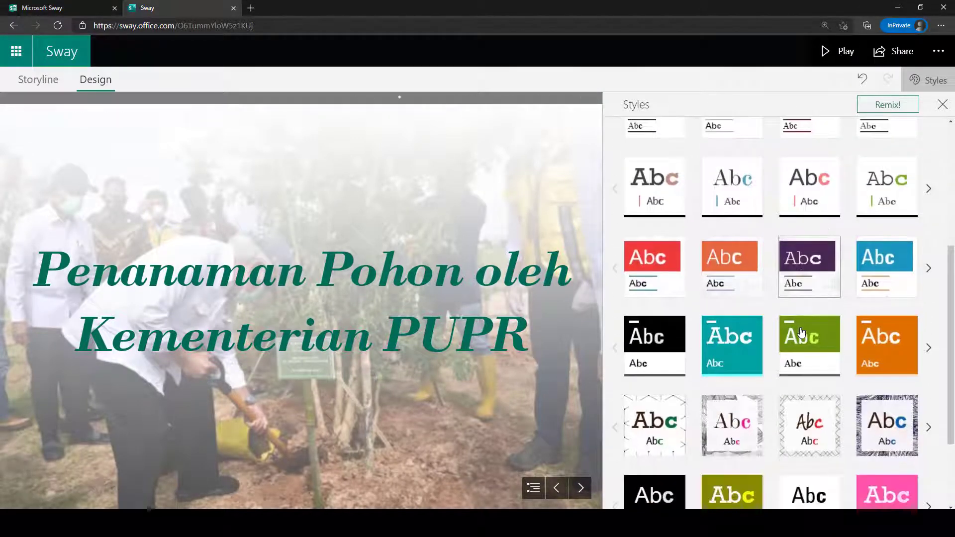
pyautogui.click(806, 350)
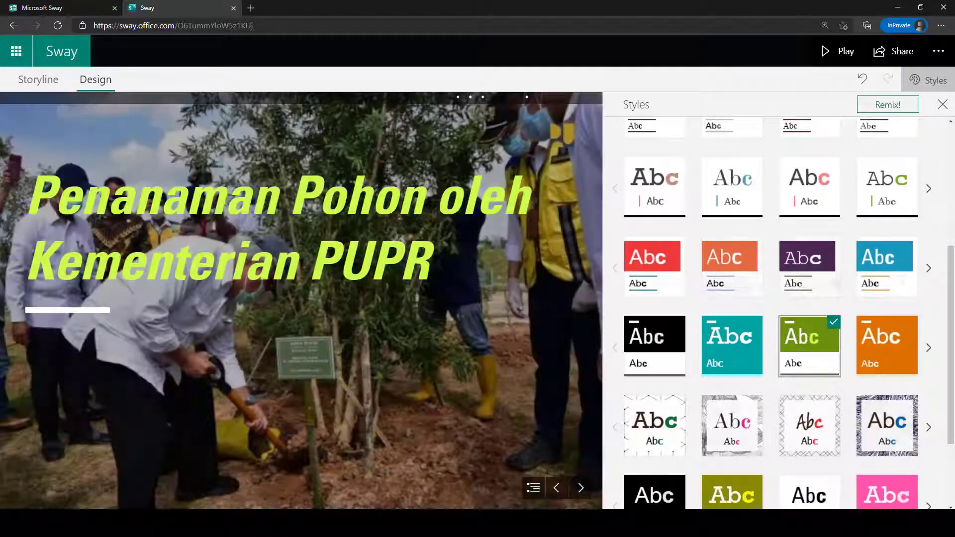
pyautogui.scroll(-2, 731, 279)
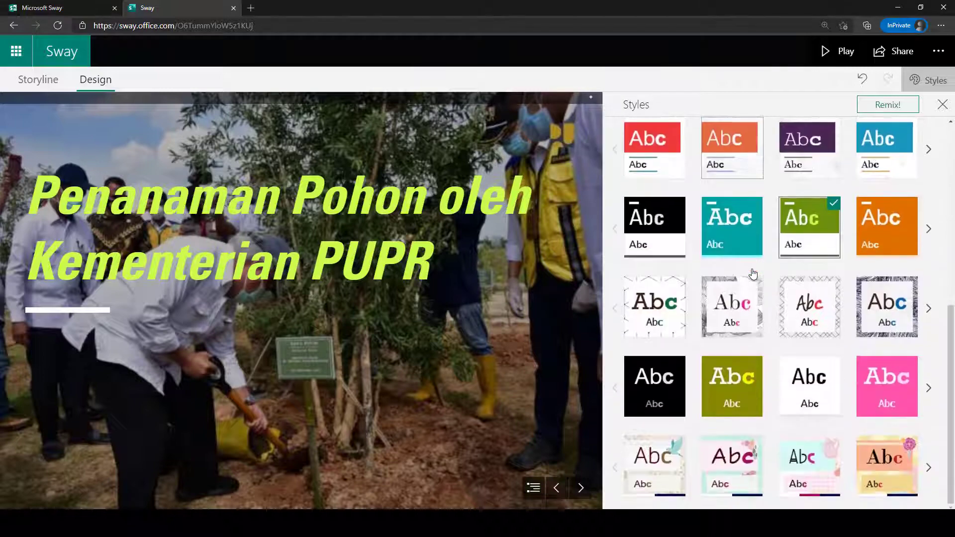
pyautogui.click(652, 320)
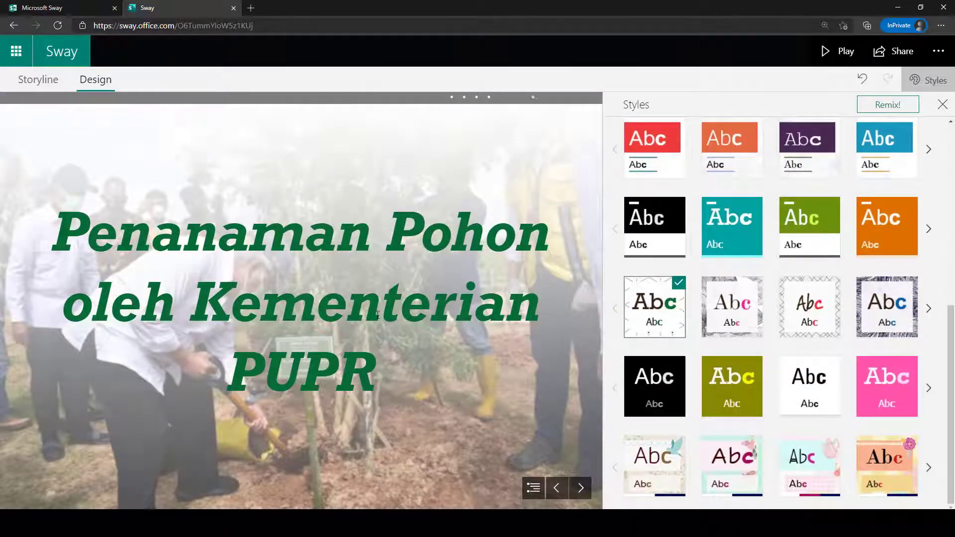
# - Page through the Permasalahan slides to check the restyled images, then go back to the Permasalahan heading
pyautogui.click(582, 489)
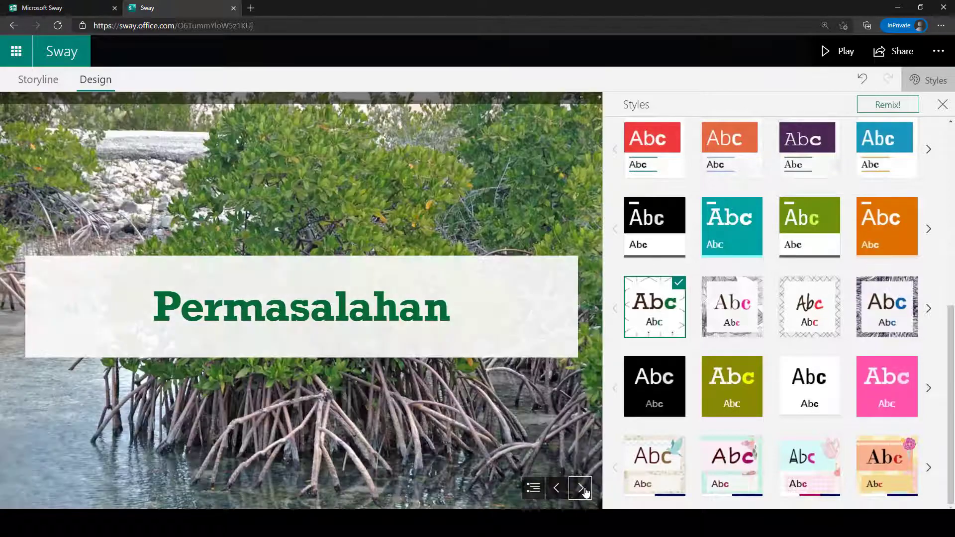
pyautogui.click(581, 488)
pyautogui.click(581, 488)
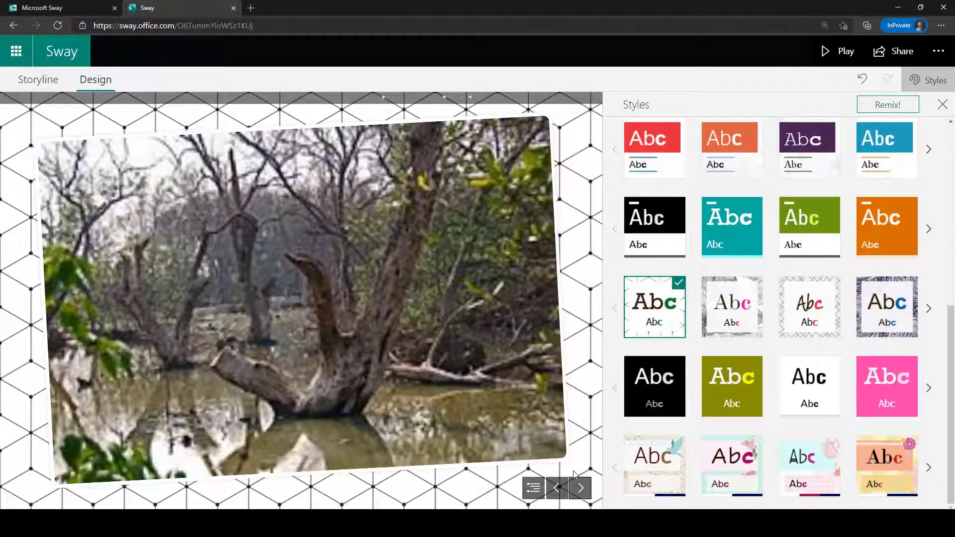
pyautogui.click(581, 490)
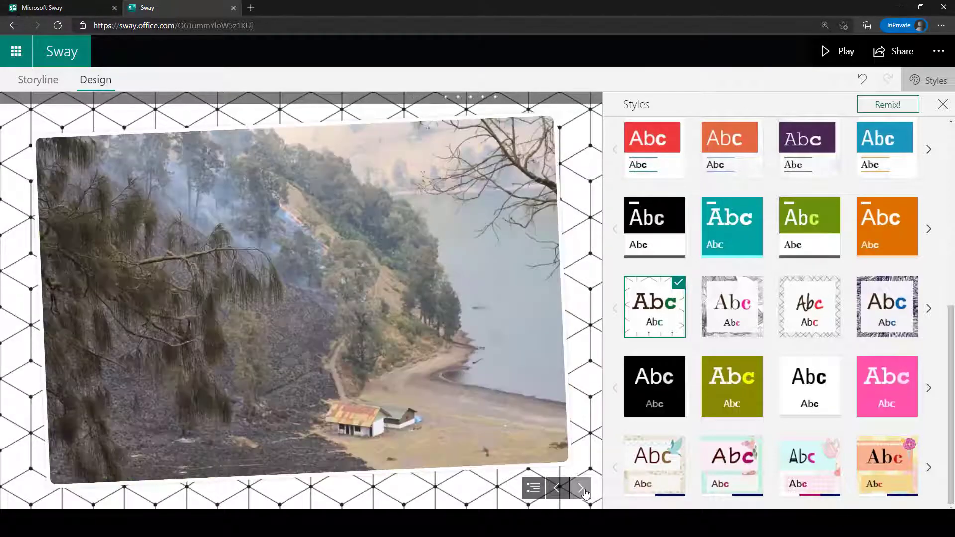
pyautogui.click(581, 488)
pyautogui.click(581, 489)
pyautogui.click(552, 490)
pyautogui.click(552, 490)
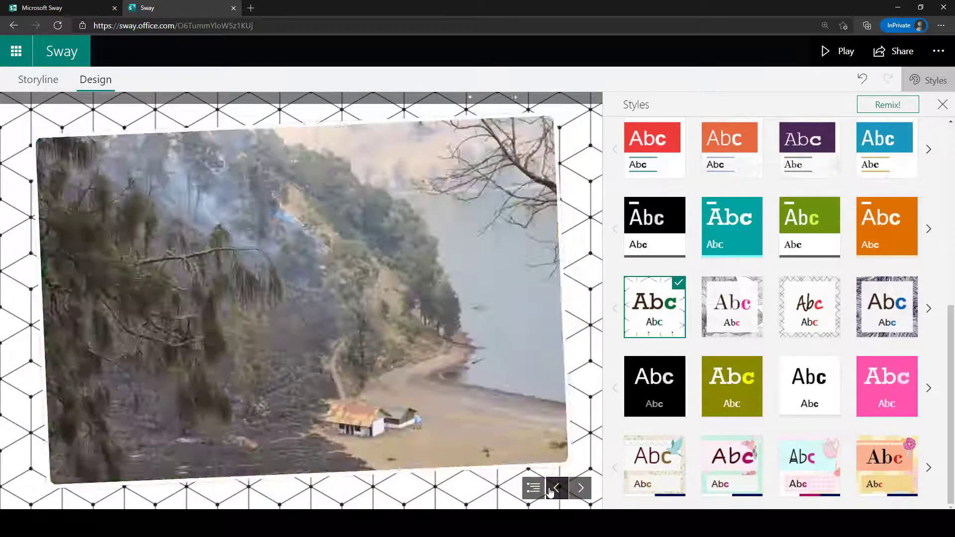
pyautogui.click(552, 490)
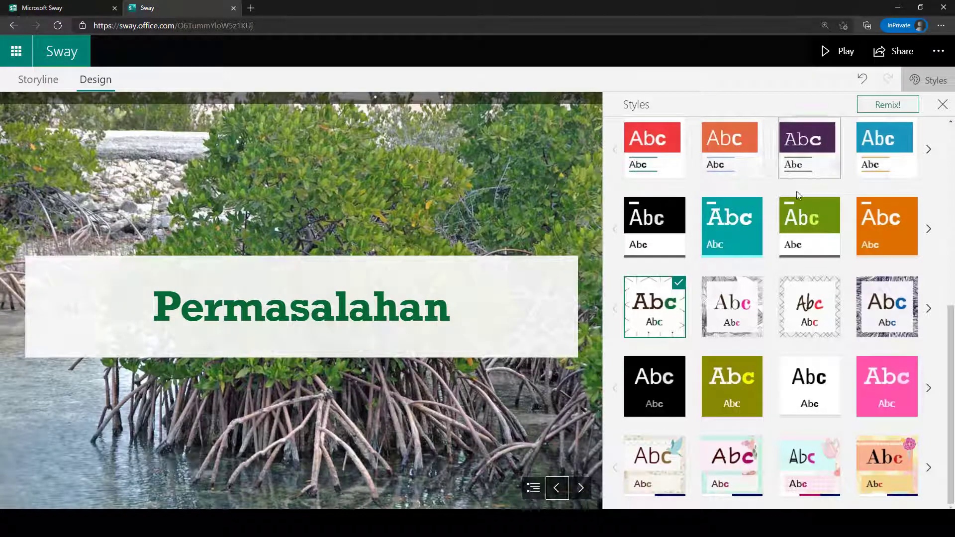
# - Open the style customization and choose the second photo in the tree-planting group of four as the color inspiration
pyautogui.moveTo(952, 368); pyautogui.dragTo(951, 164)
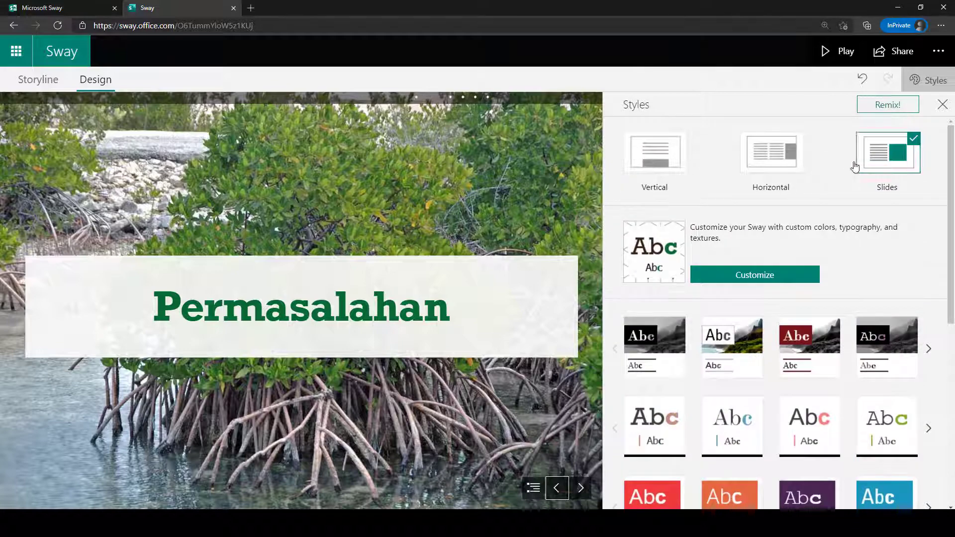
pyautogui.click(747, 277)
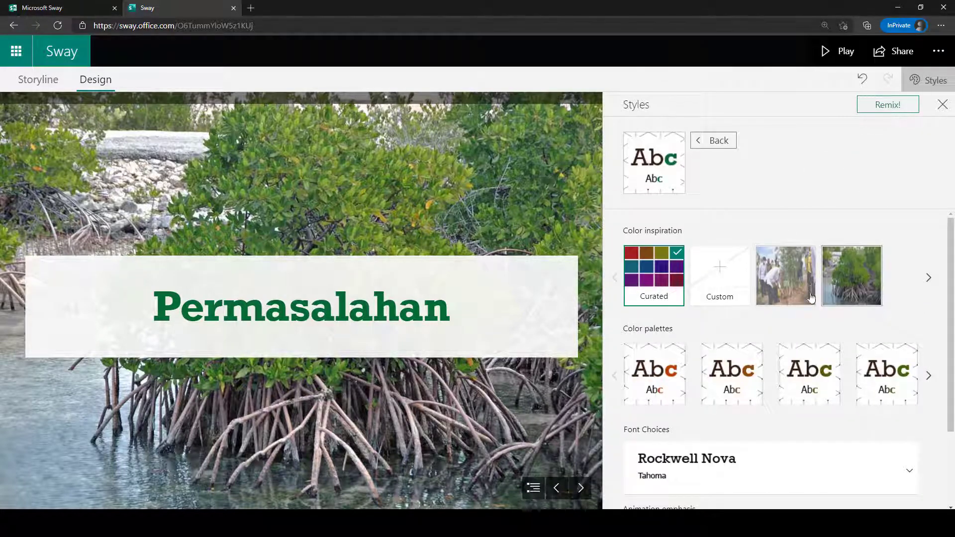
pyautogui.scroll(-1, 811, 297)
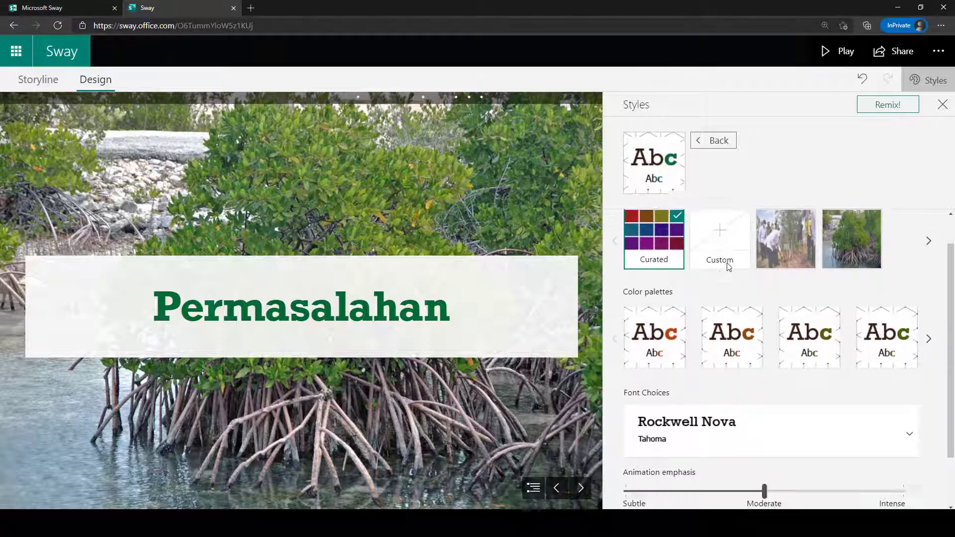
pyautogui.click(928, 240)
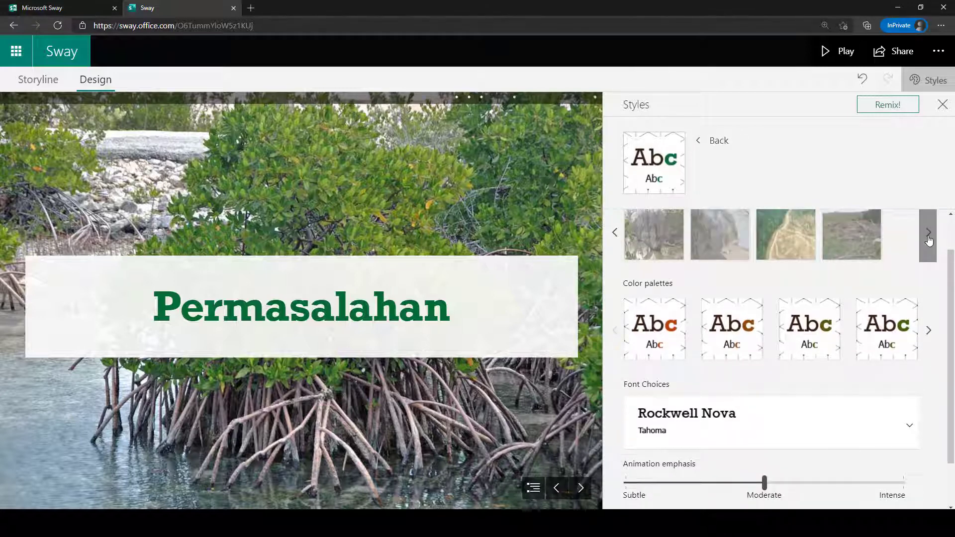
pyautogui.click(929, 241)
pyautogui.click(929, 241)
pyautogui.scroll(1, 841, 267)
pyautogui.click(618, 276)
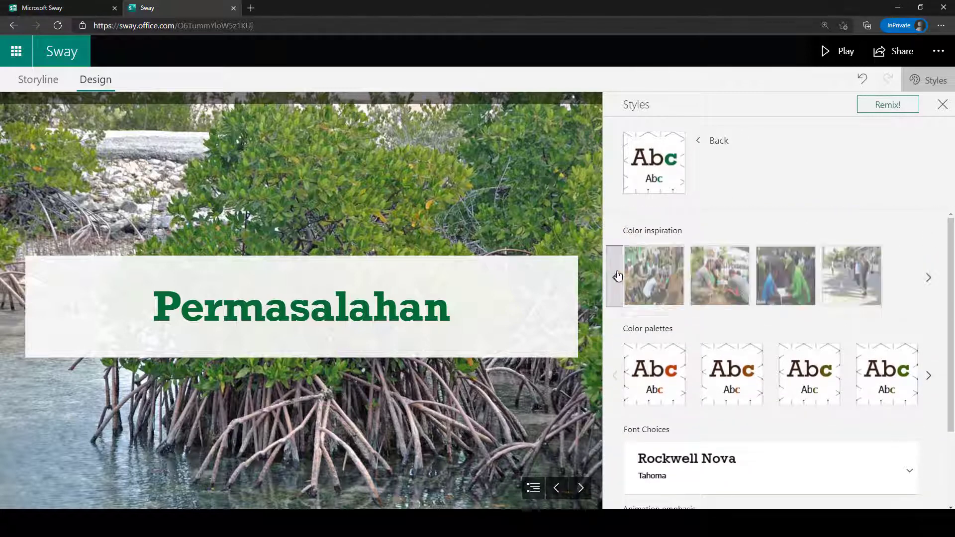
pyautogui.click(734, 274)
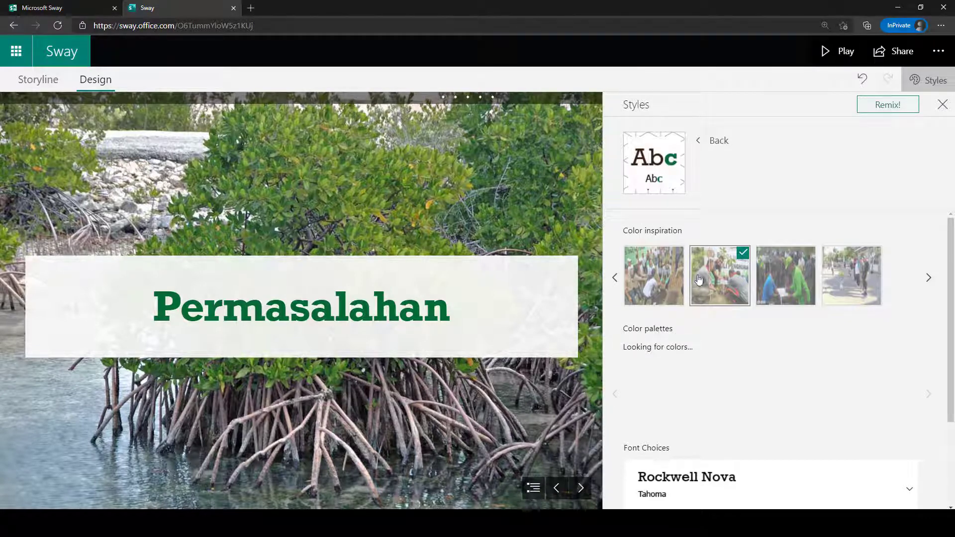
pyautogui.click(615, 277)
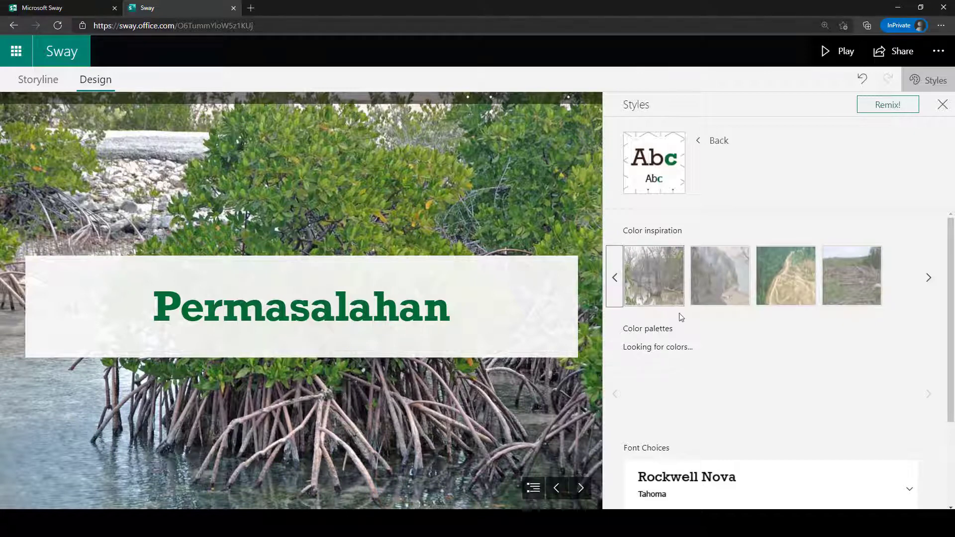
# - Change the font choice to Quire Sans with Univers and close the style settings
pyautogui.scroll(-2, 681, 330)
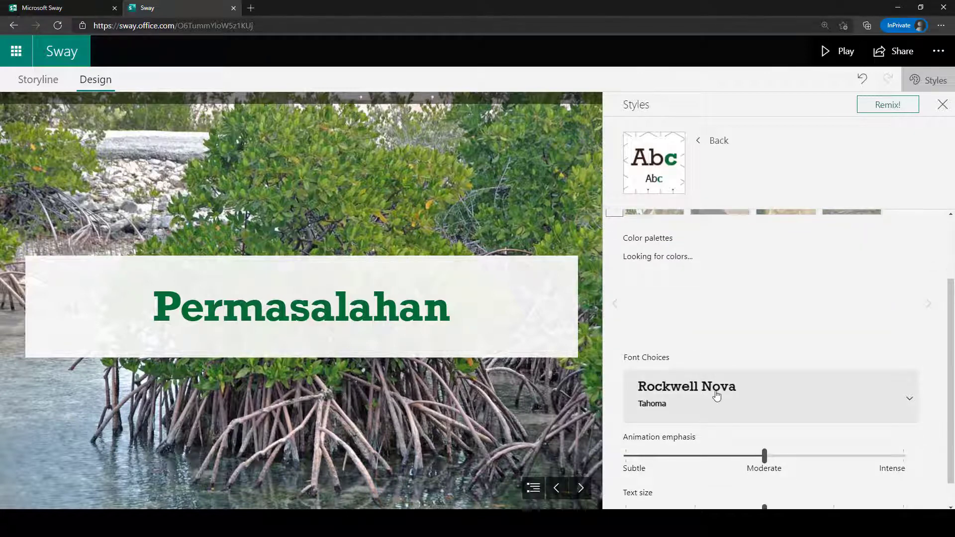
pyautogui.click(718, 393)
pyautogui.scroll(-5, 724, 378)
pyautogui.scroll(-1, 721, 354)
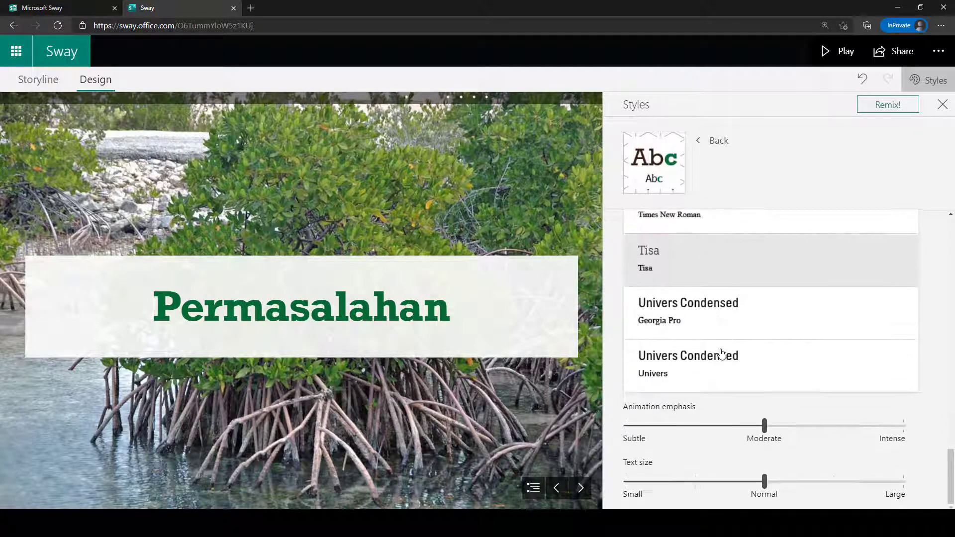
pyautogui.scroll(5, 719, 352)
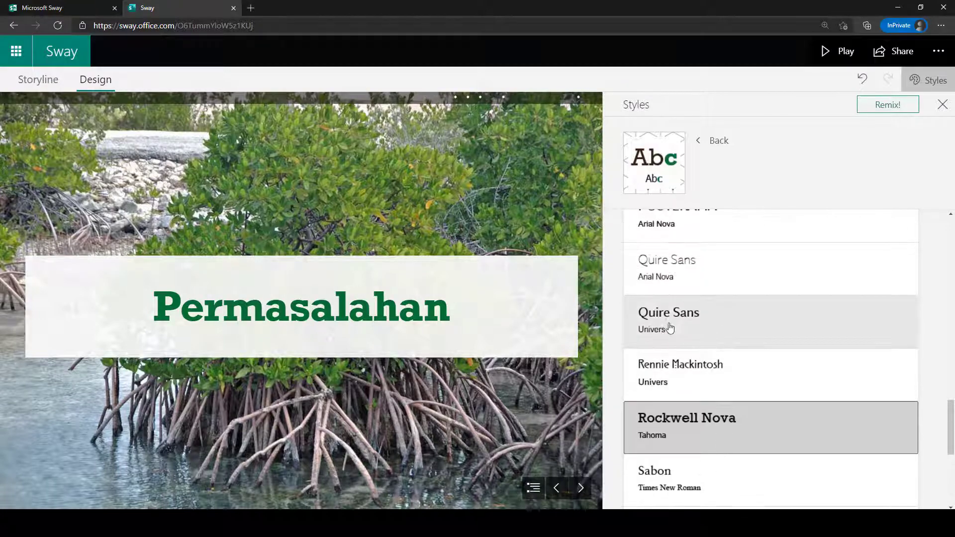
pyautogui.click(697, 323)
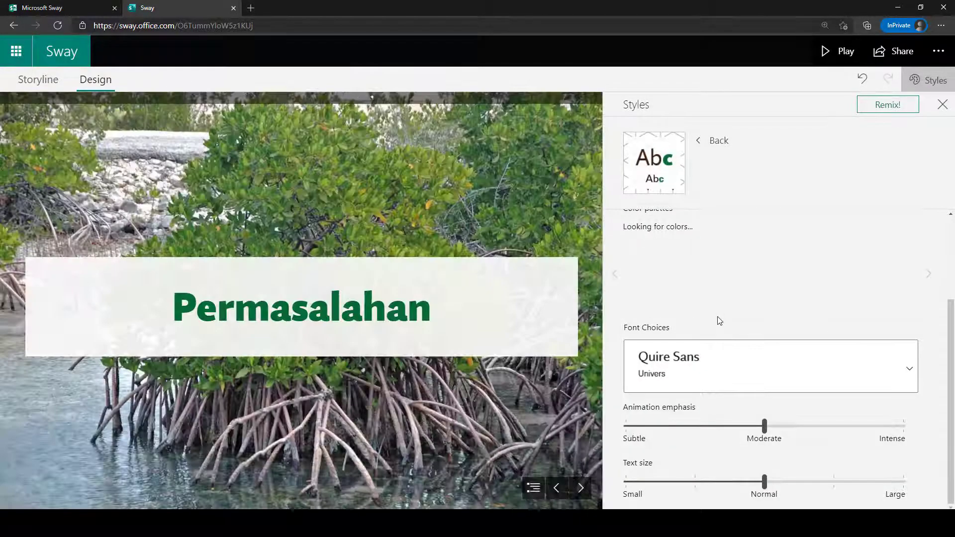
pyautogui.scroll(2, 718, 342)
pyautogui.scroll(-2, 718, 342)
pyautogui.scroll(2, 736, 455)
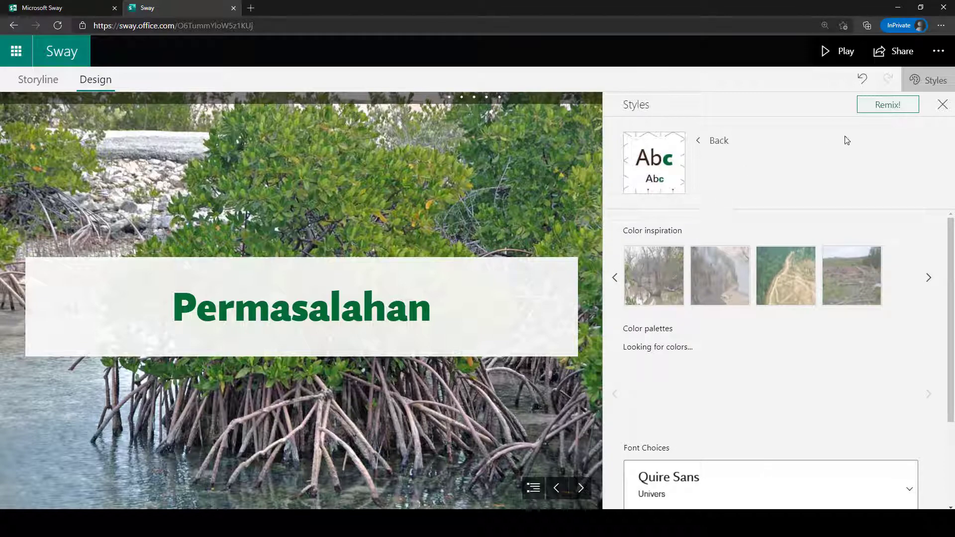
pyautogui.click(942, 106)
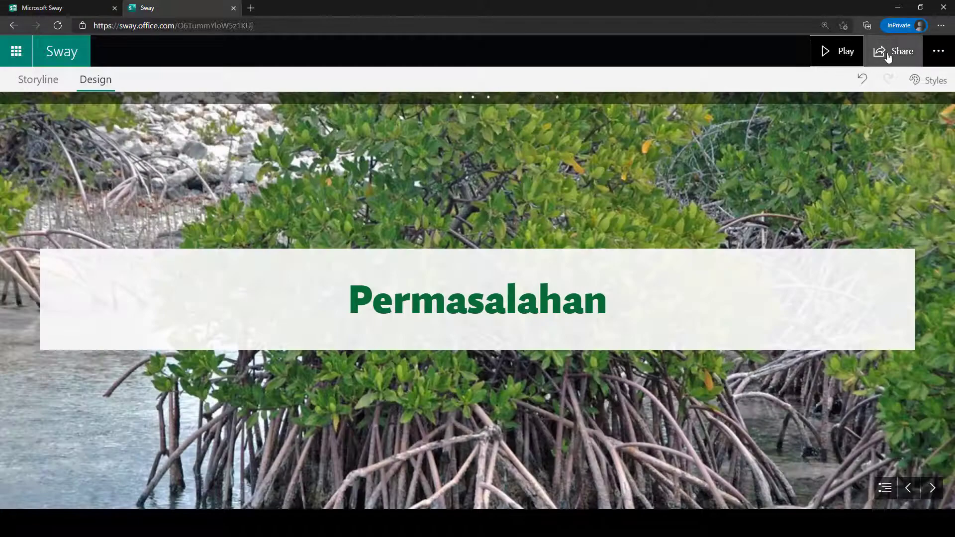
# - Open the sharing options, restrict the Sway to specific people or groups, and check the invitee entry field without adding anyone
pyautogui.click(887, 57)
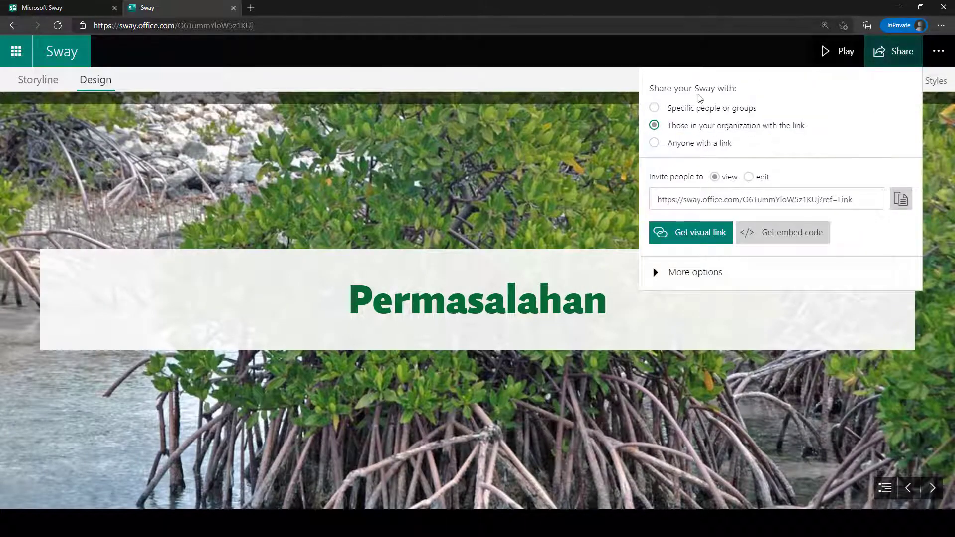
pyautogui.moveTo(671, 110); pyautogui.dragTo(768, 111)
pyautogui.click(729, 113)
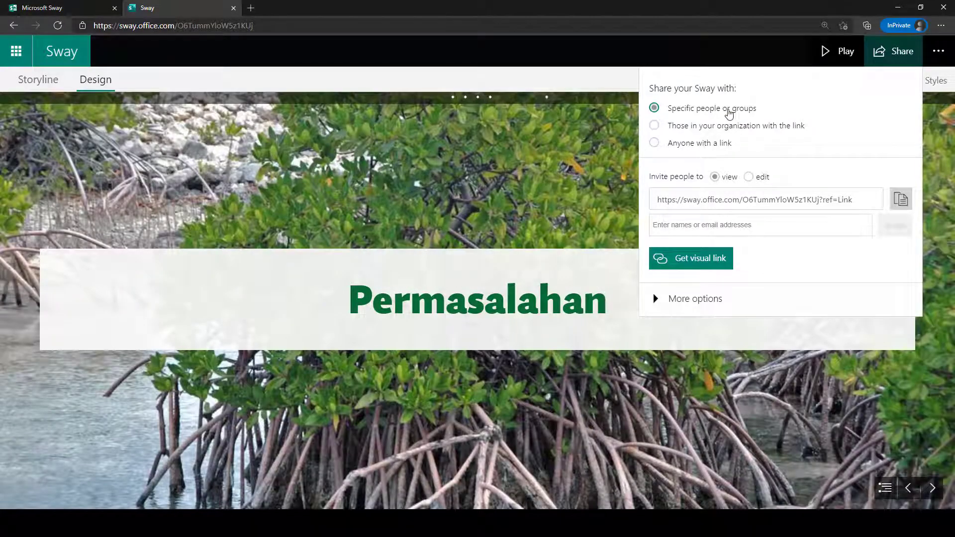
pyautogui.click(719, 224)
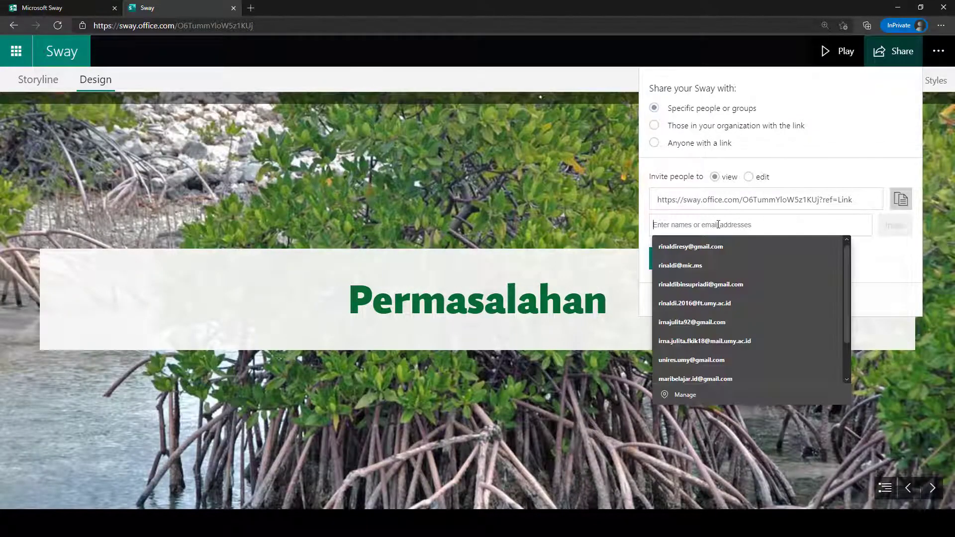
pyautogui.click(826, 152)
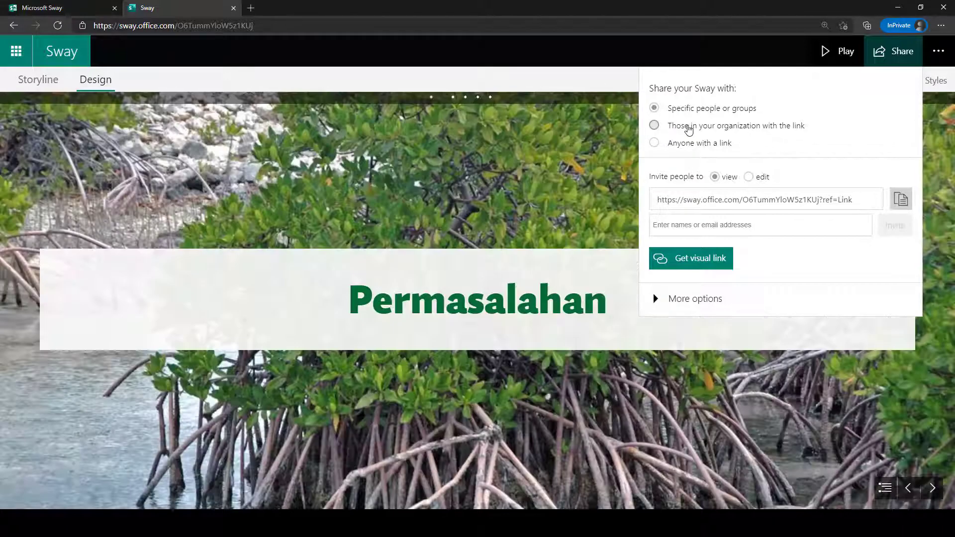
# - Set the Sway's sharing scope to those in the organization with the link
pyautogui.click(689, 130)
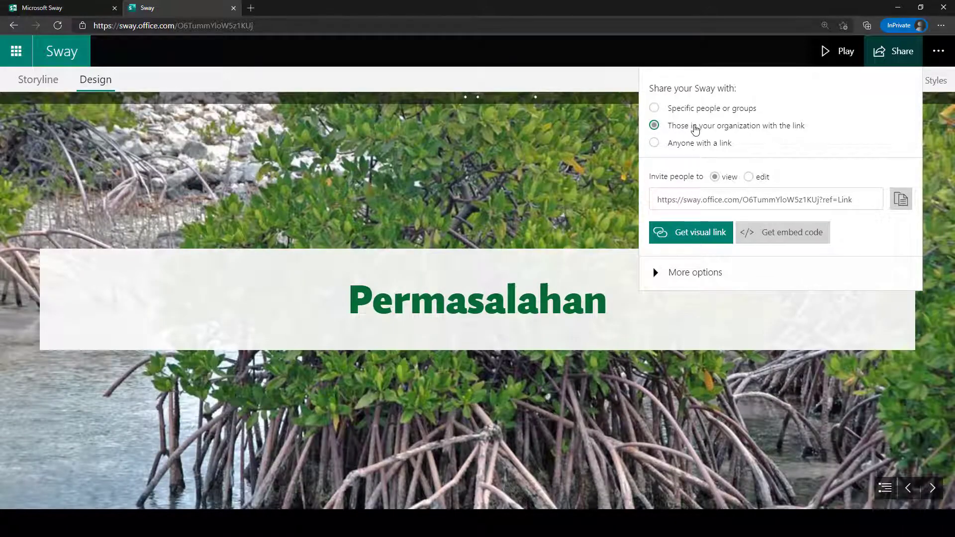
pyautogui.moveTo(821, 129); pyautogui.dragTo(670, 134)
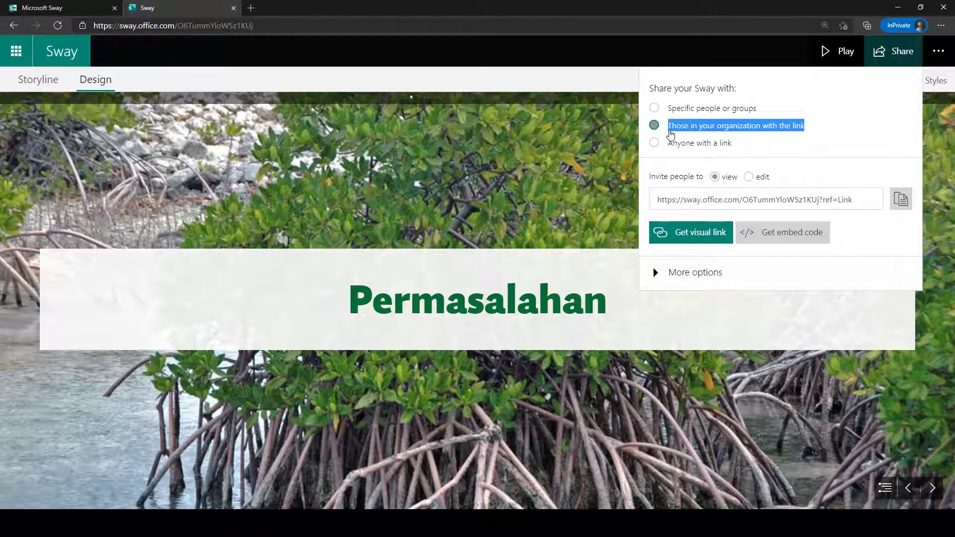
pyautogui.click(671, 133)
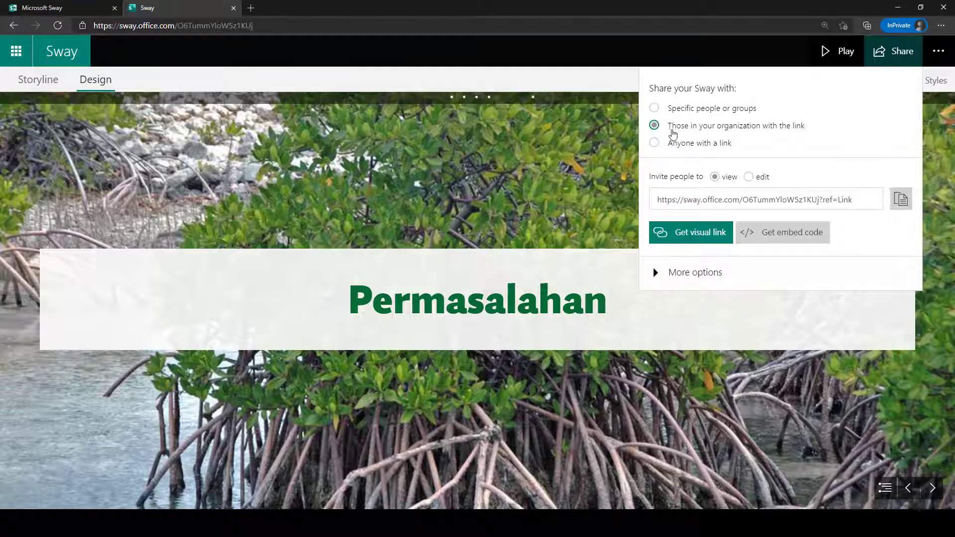
# - Share the Sway with anyone who has a link and select the generated sharing address
pyautogui.click(669, 143)
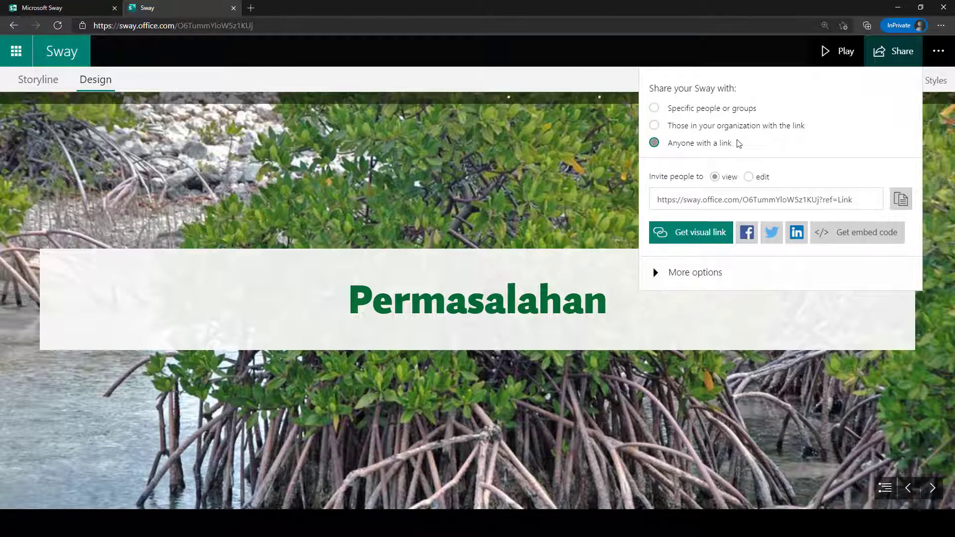
pyautogui.moveTo(736, 144); pyautogui.dragTo(670, 148)
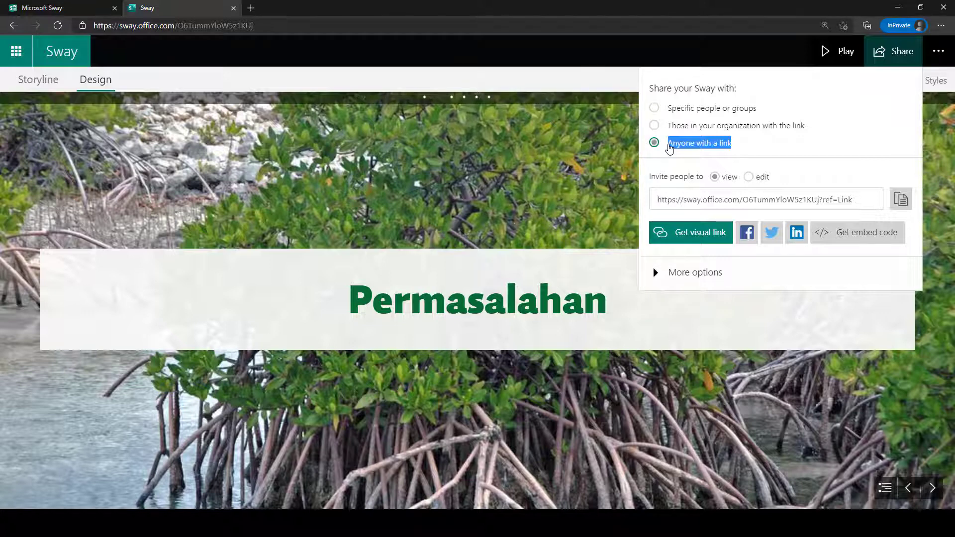
pyautogui.click(767, 195)
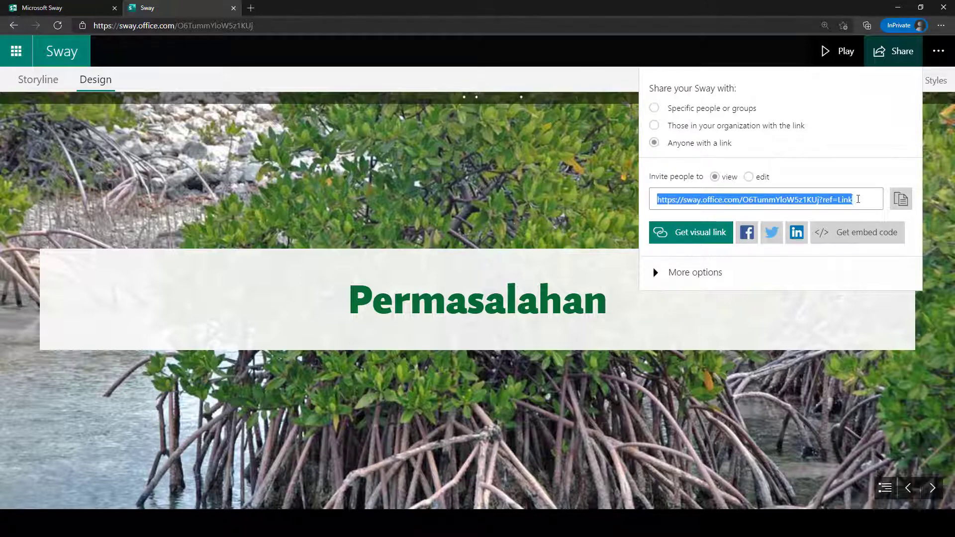
pyautogui.moveTo(858, 199)
pyautogui.mouseDown()
pyautogui.moveTo(656, 199)
pyautogui.moveTo(857, 195)
pyautogui.mouseUp()
pyautogui.click(659, 199)
pyautogui.click(852, 200)
pyautogui.click(653, 196)
pyautogui.click(857, 194)
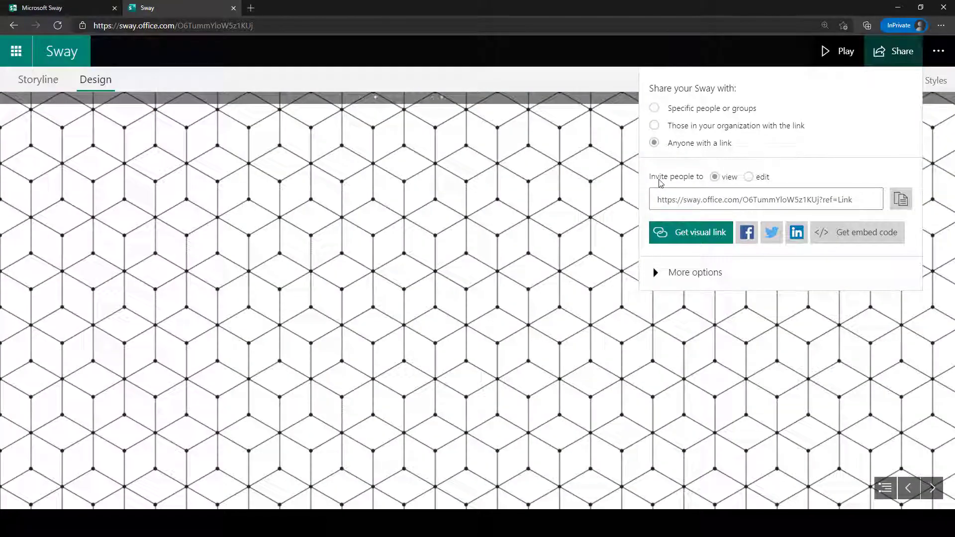
# - Switch the invitation permission to edit to check its sharing options, and return it to view
pyautogui.moveTo(660, 178); pyautogui.dragTo(695, 183)
pyautogui.click(698, 182)
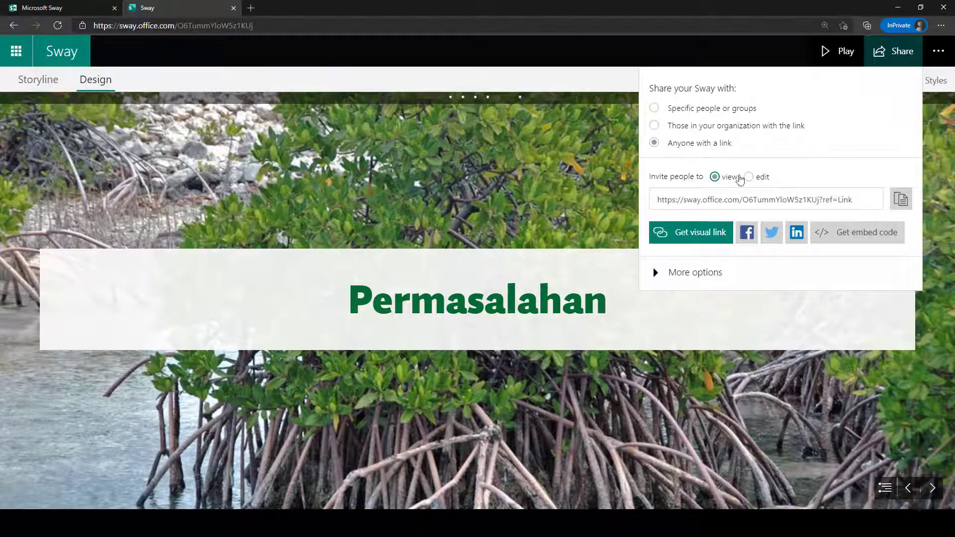
pyautogui.click(749, 177)
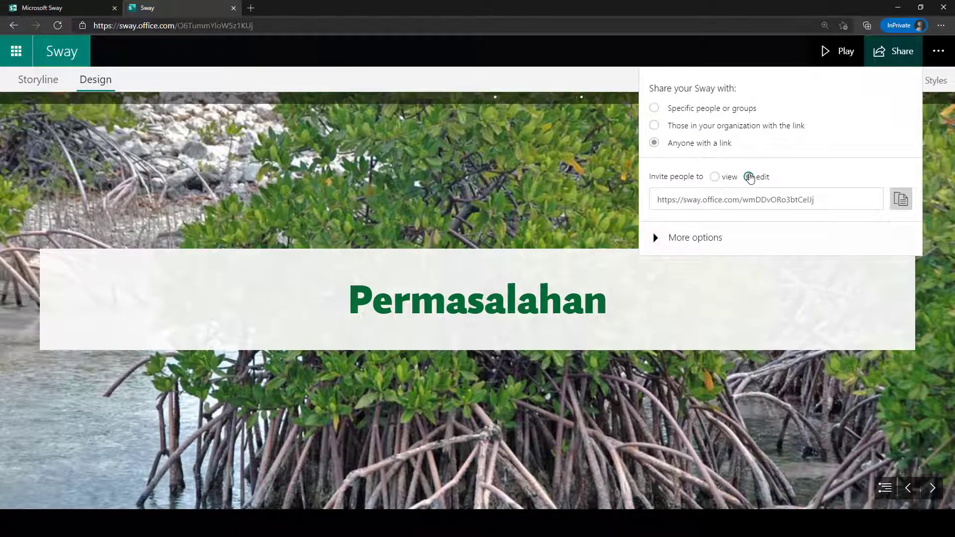
pyautogui.click(715, 177)
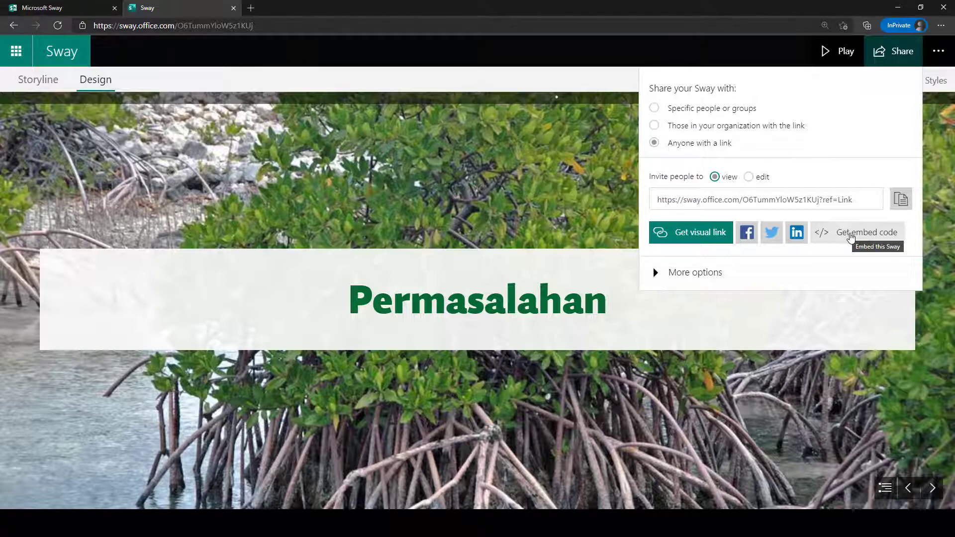
# - Expand the additional sharing options, inspect the password requirement settings, and cancel without creating a password
pyautogui.click(677, 273)
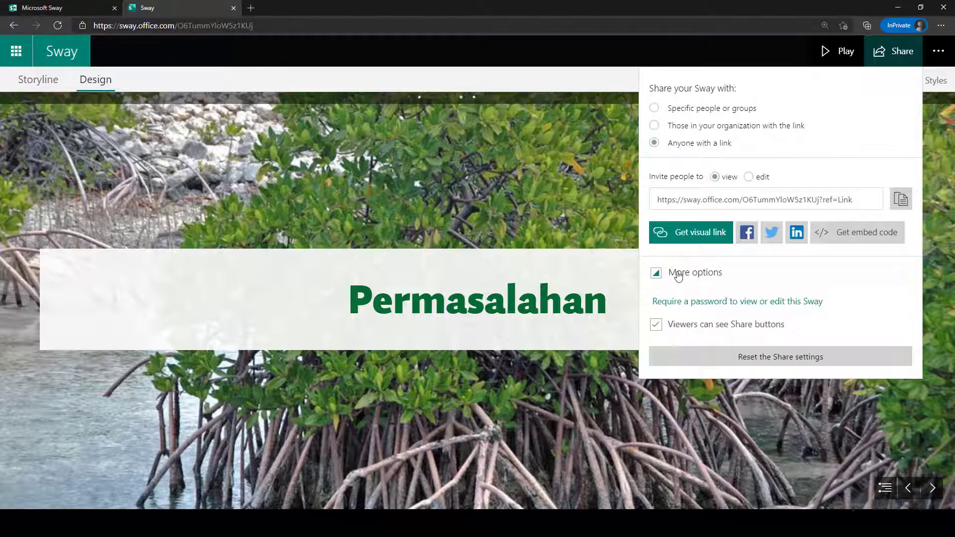
pyautogui.click(735, 305)
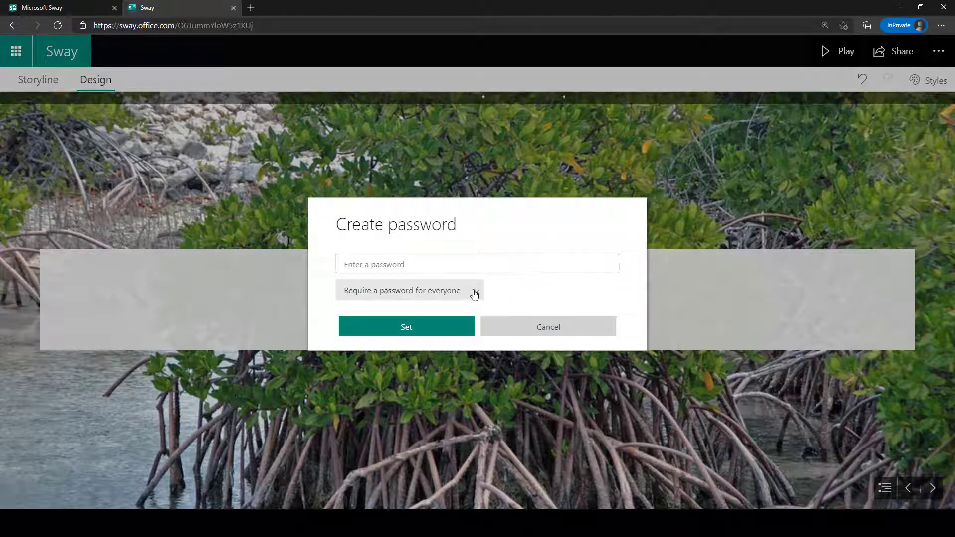
pyautogui.click(474, 293)
pyautogui.click(479, 260)
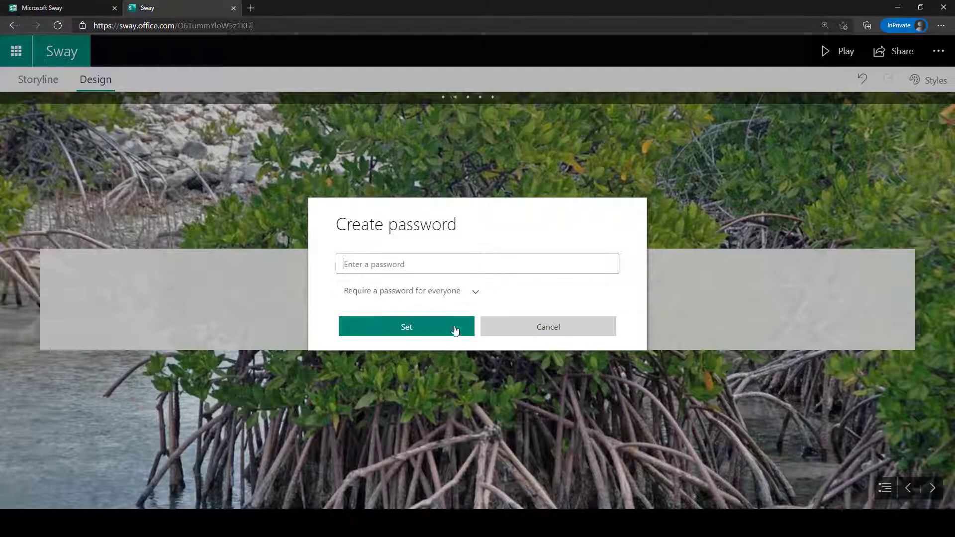
pyautogui.click(497, 330)
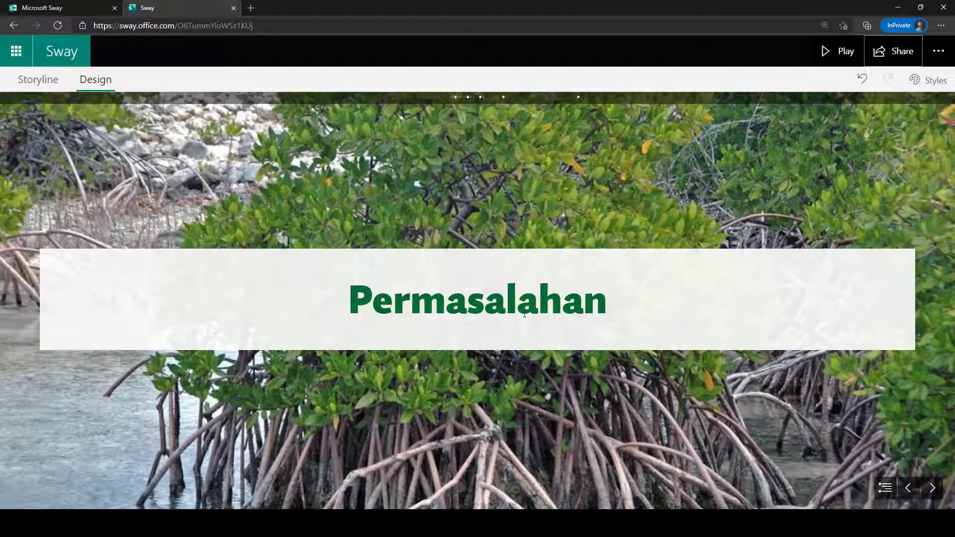
# - Play the Sway from its title and page through the Permasalahan heading and images
pyautogui.click(822, 59)
pyautogui.scroll(-1, 649, 163)
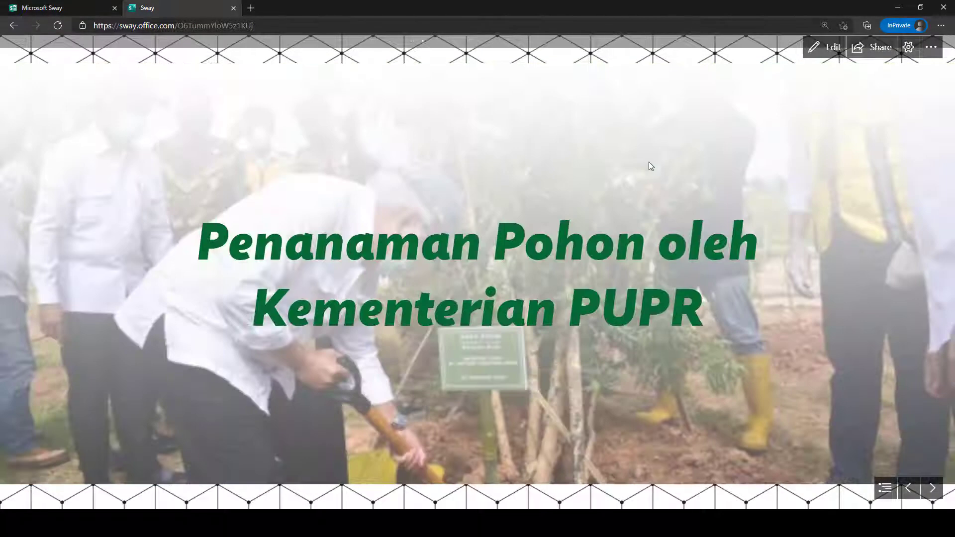
pyautogui.click(929, 493)
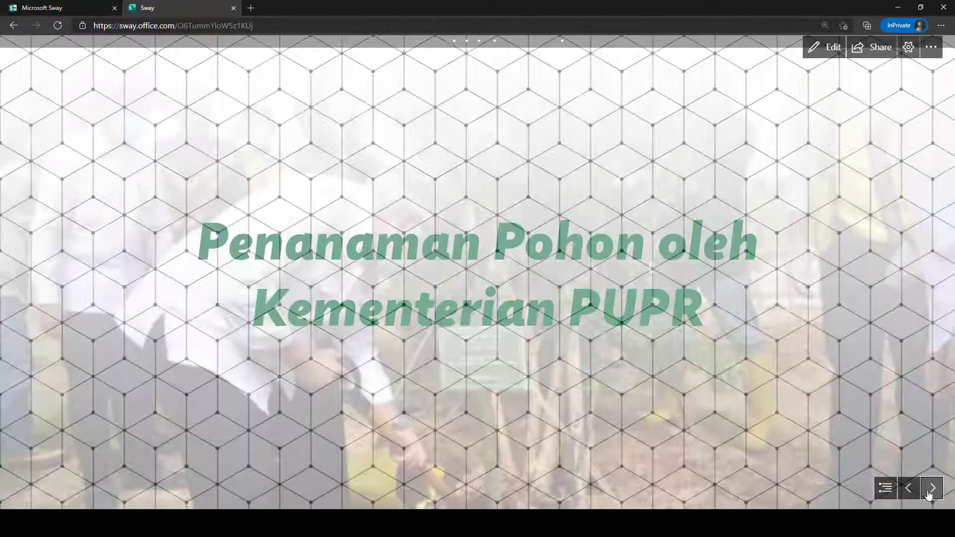
pyautogui.click(929, 493)
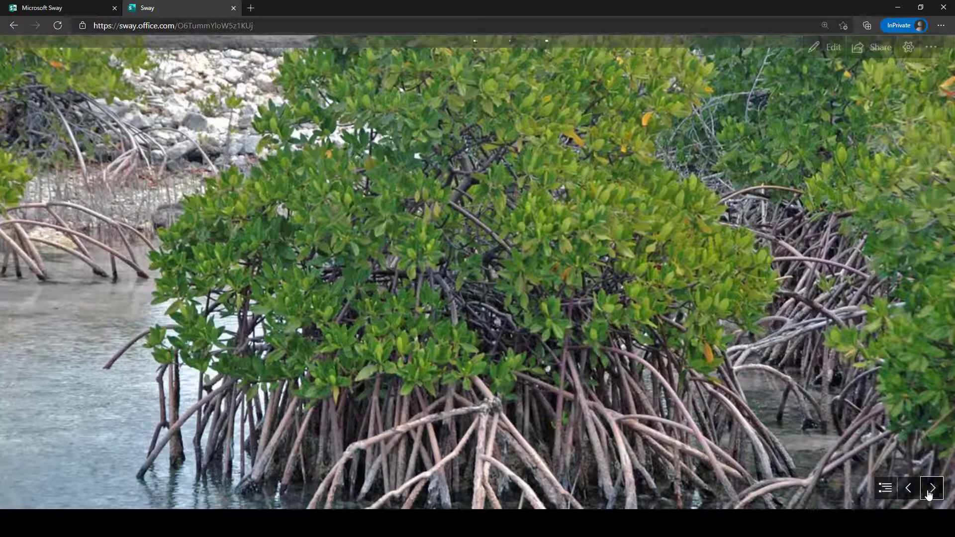
pyautogui.click(932, 488)
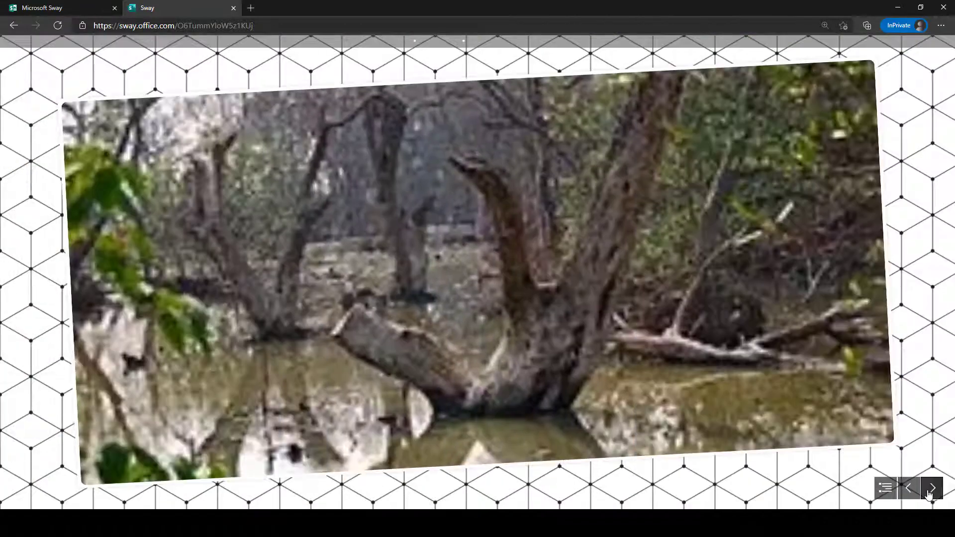
pyautogui.click(930, 494)
pyautogui.click(929, 493)
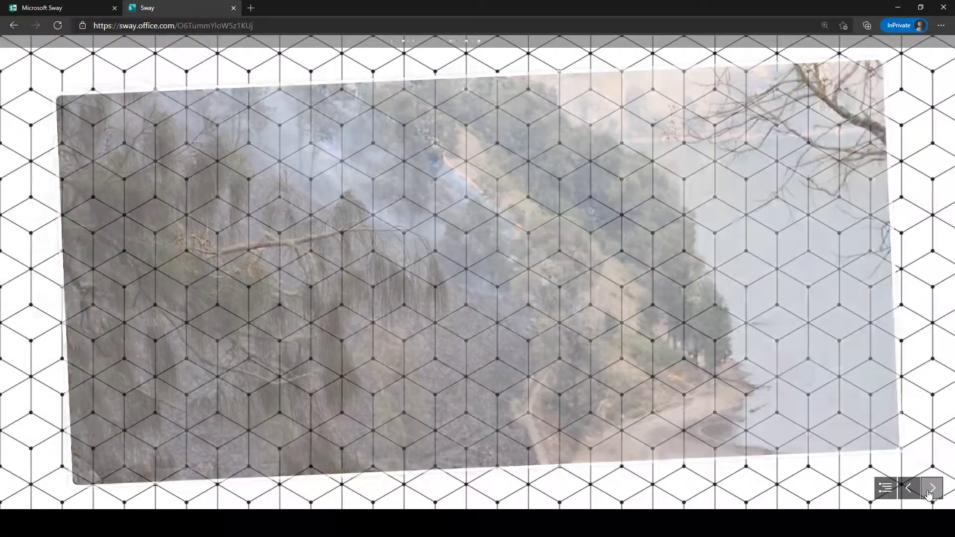
pyautogui.click(929, 493)
pyautogui.click(929, 494)
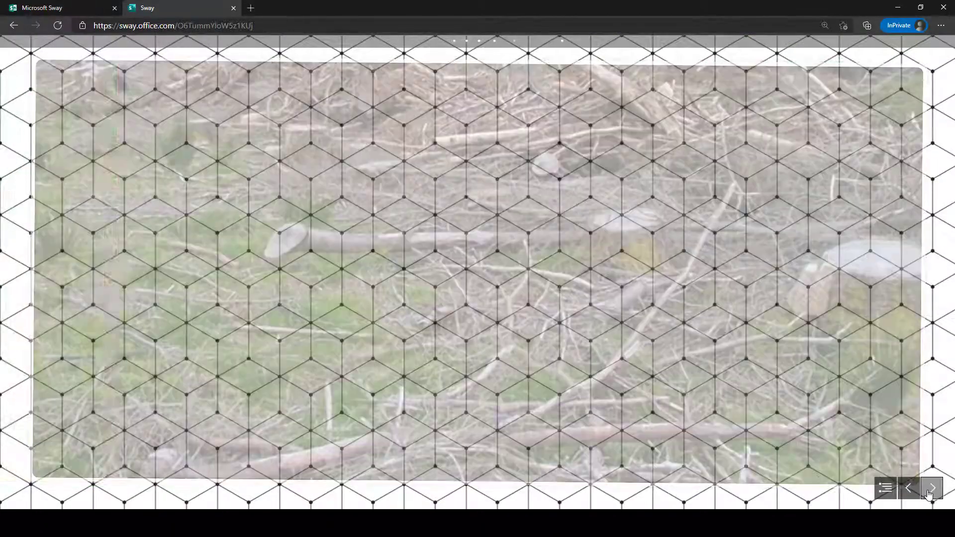
pyautogui.click(929, 493)
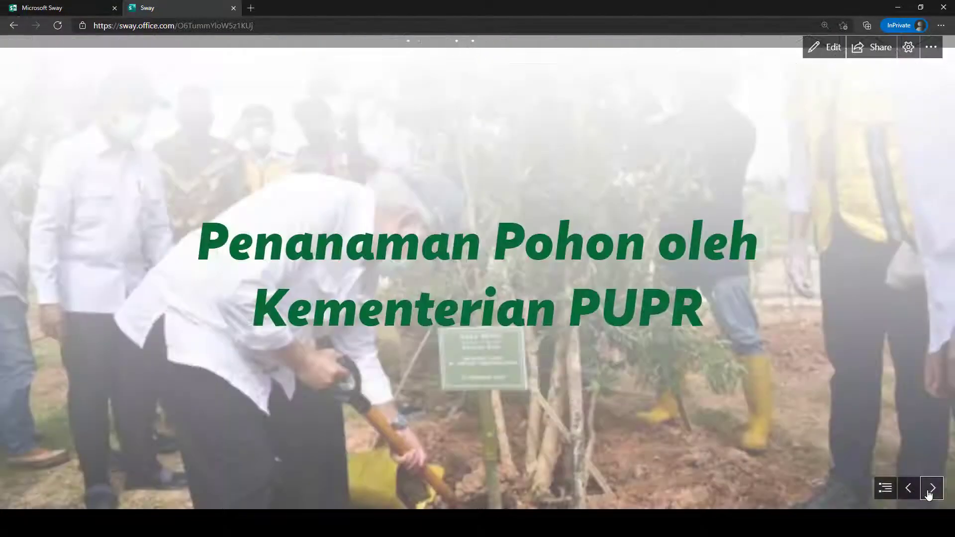
# - Page from the title slide through the Permasalahan slides again up to the Solusi heading
pyautogui.click(929, 493)
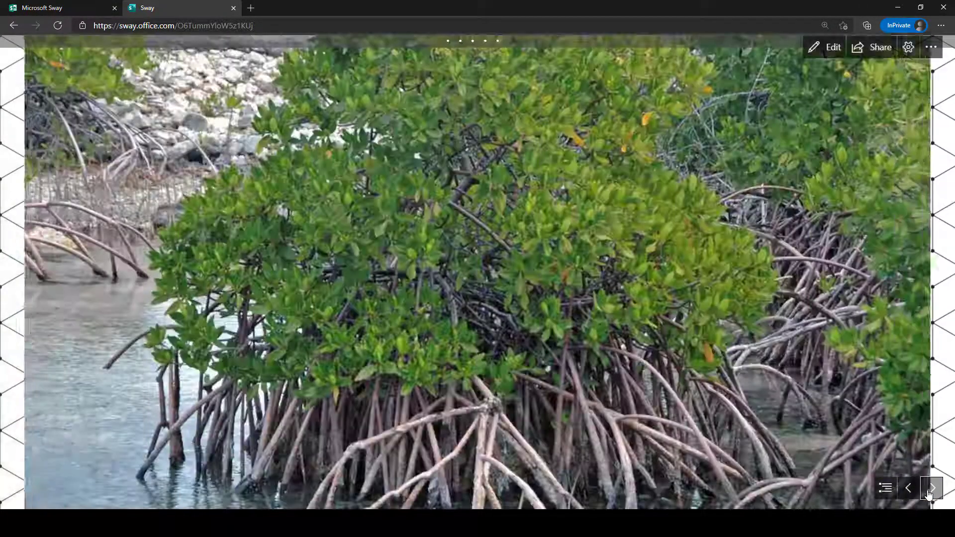
pyautogui.click(929, 493)
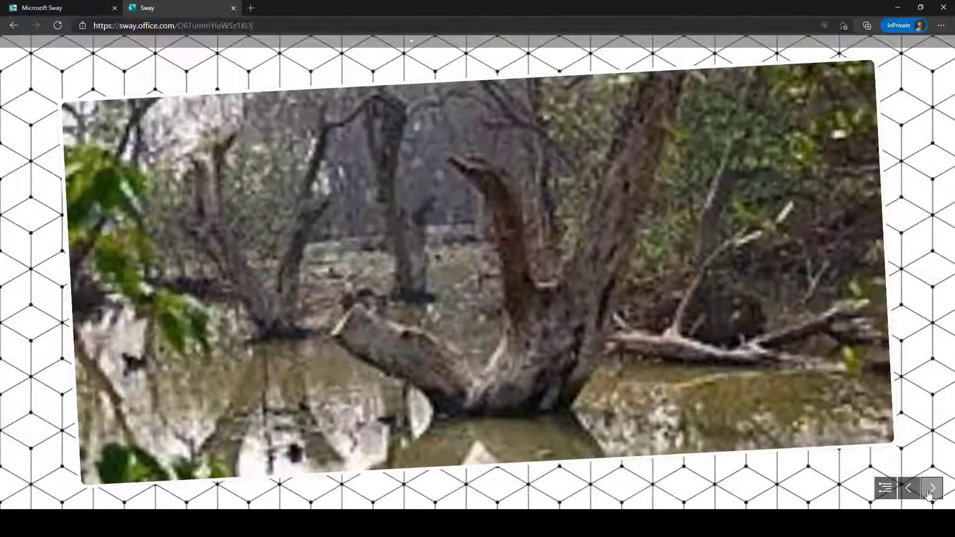
pyautogui.click(929, 493)
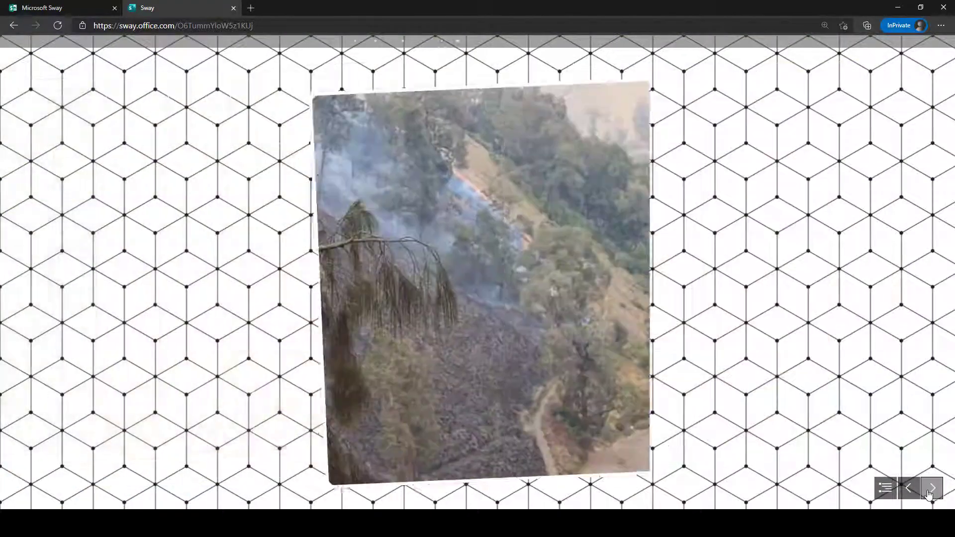
pyautogui.click(929, 493)
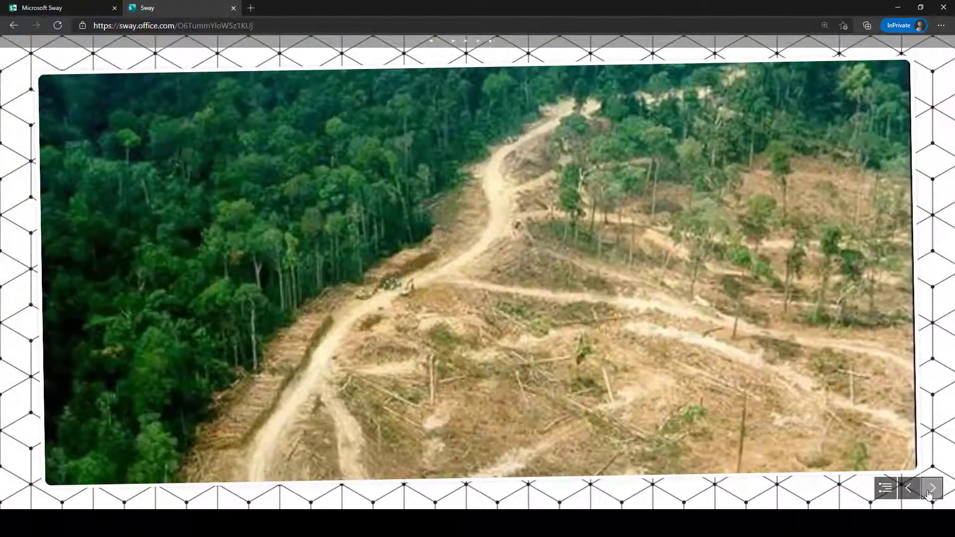
pyautogui.click(929, 494)
pyautogui.click(929, 494)
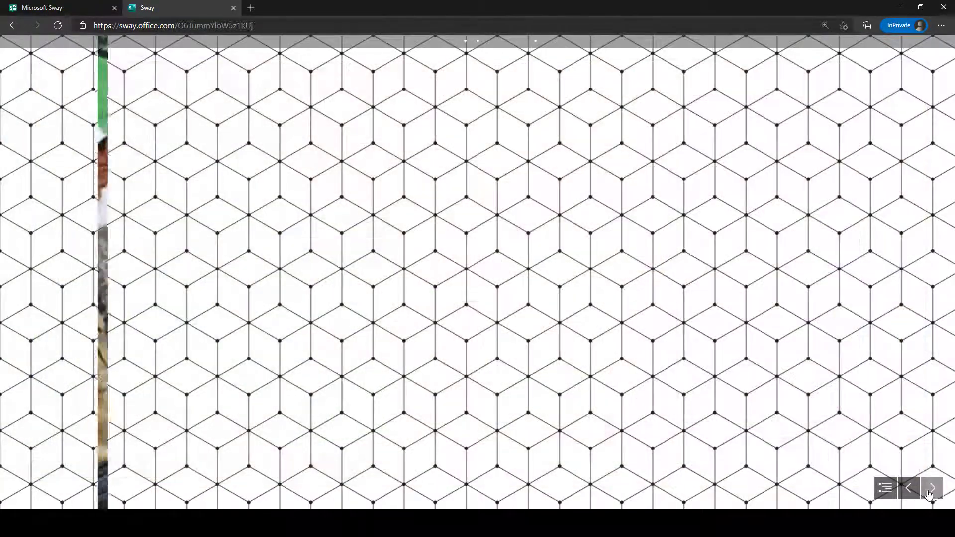
pyautogui.click(929, 493)
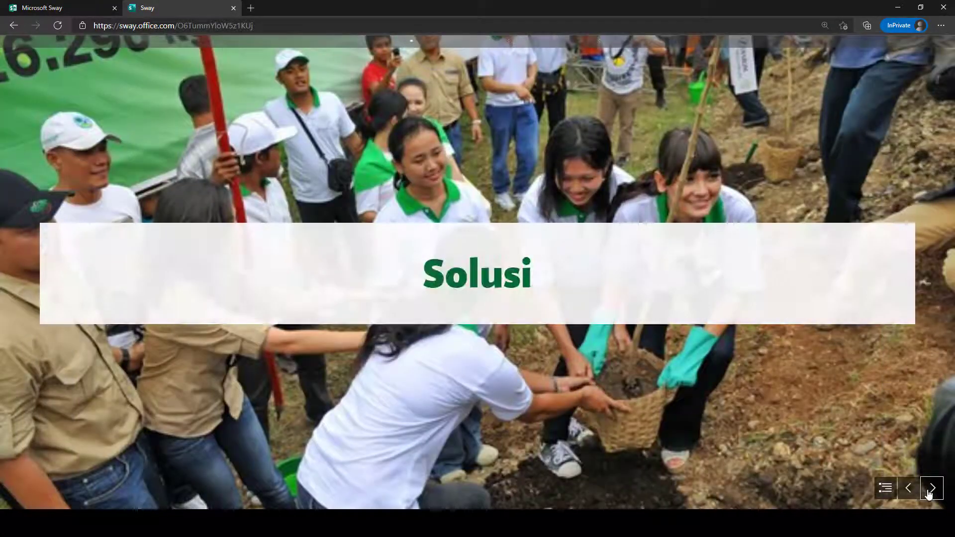
# - Advance past the Solusi text to the stack of tree-planting photos
pyautogui.click(929, 493)
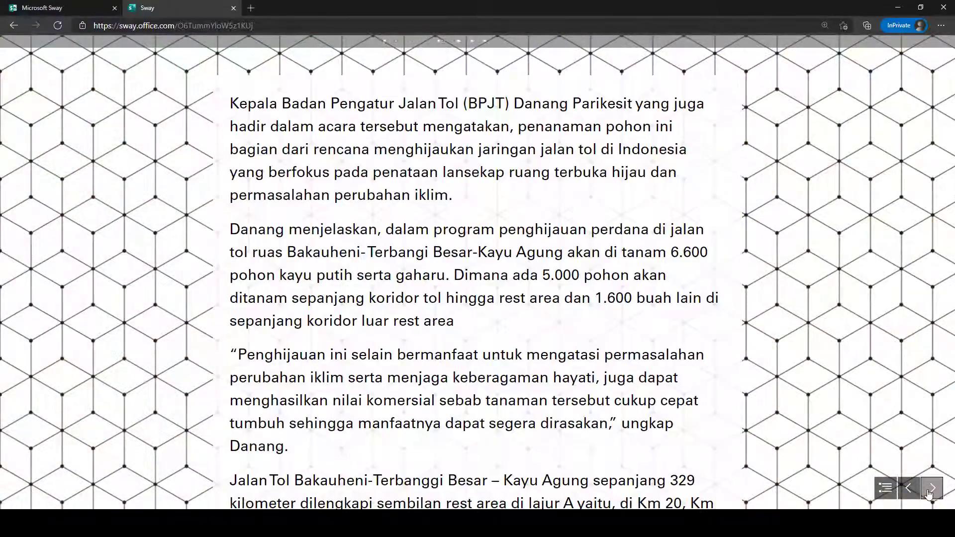
pyautogui.click(929, 494)
pyautogui.click(930, 494)
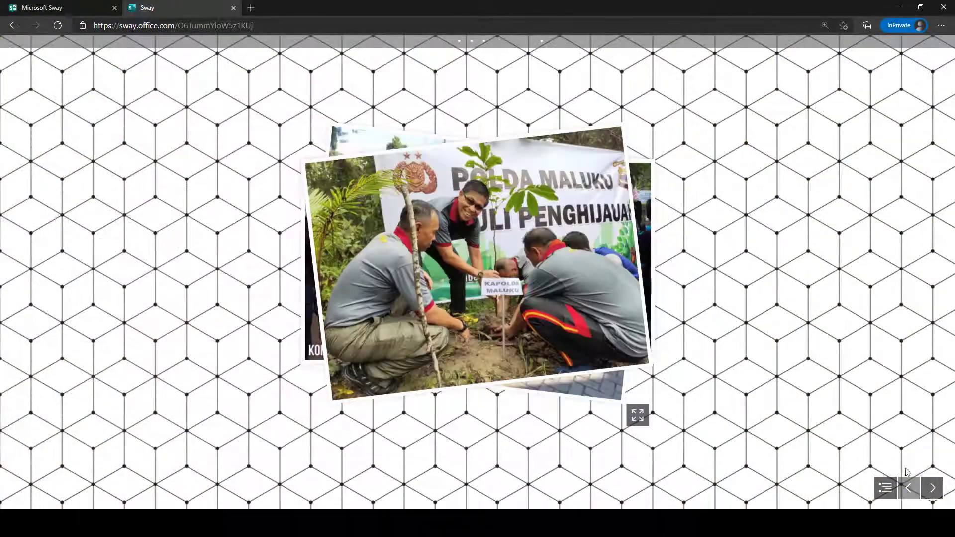
# - Flip through the stacked tree-planting photos and advance to the closing Terima Kasih slide
pyautogui.click(577, 323)
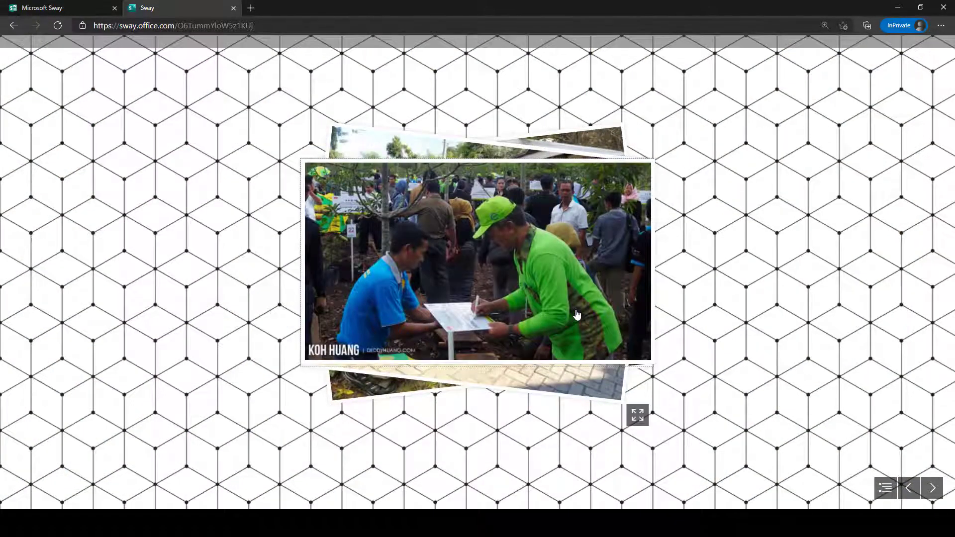
pyautogui.click(577, 315)
pyautogui.click(577, 315)
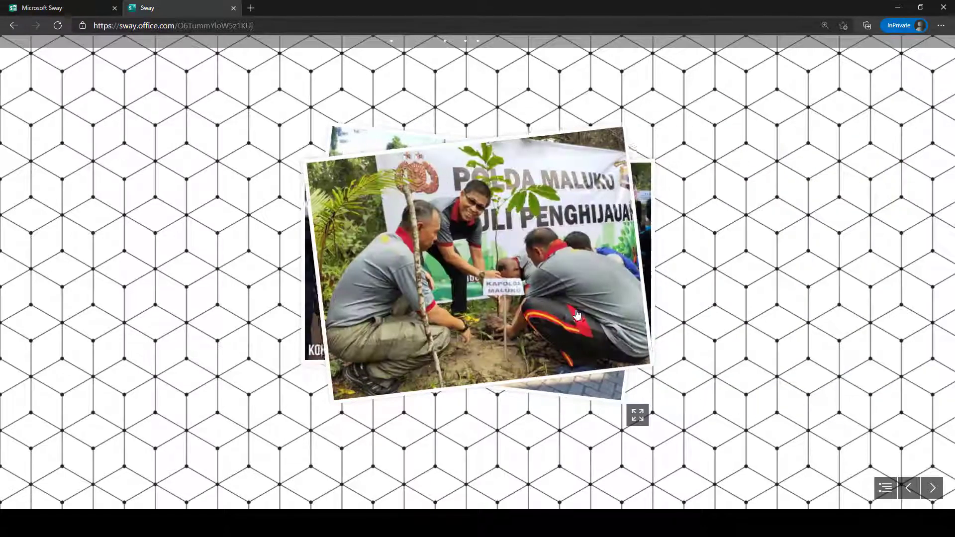
pyautogui.click(577, 314)
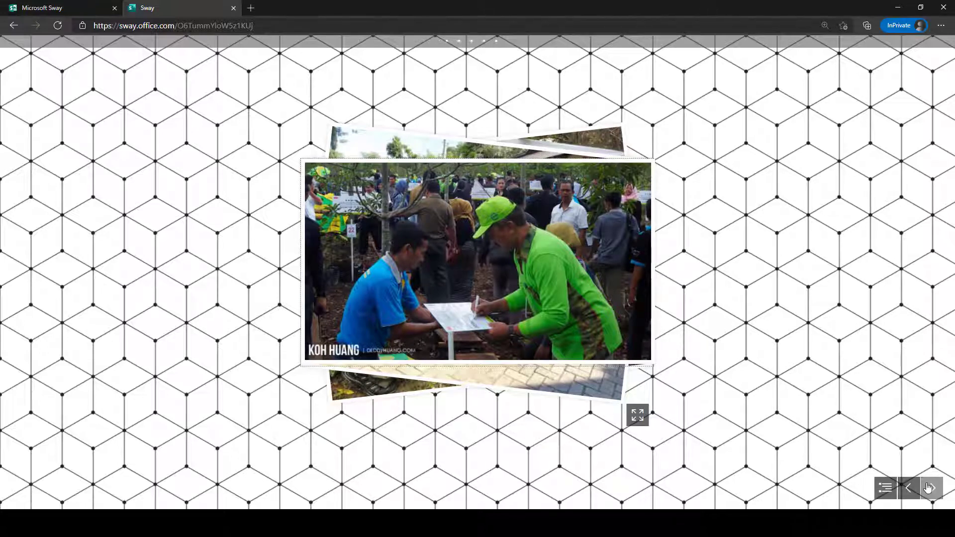
pyautogui.click(932, 487)
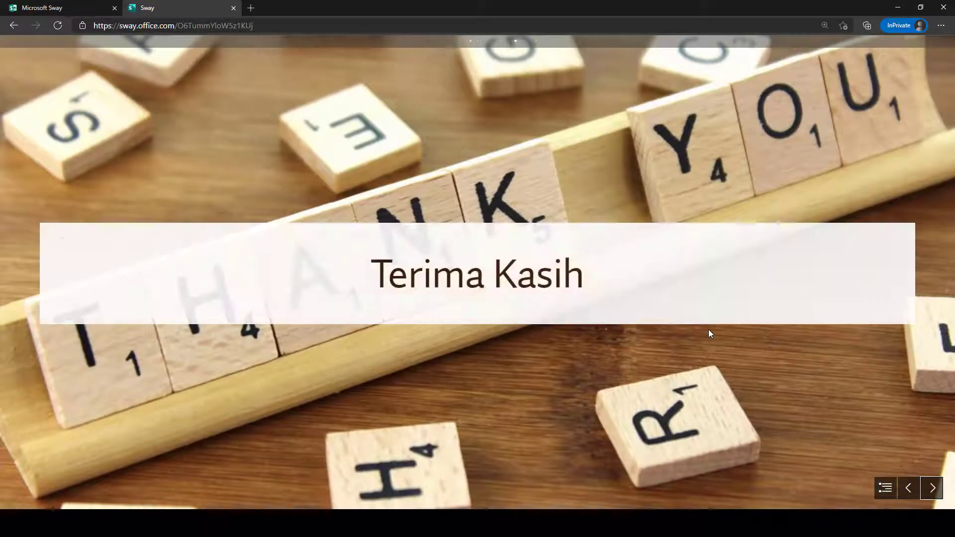